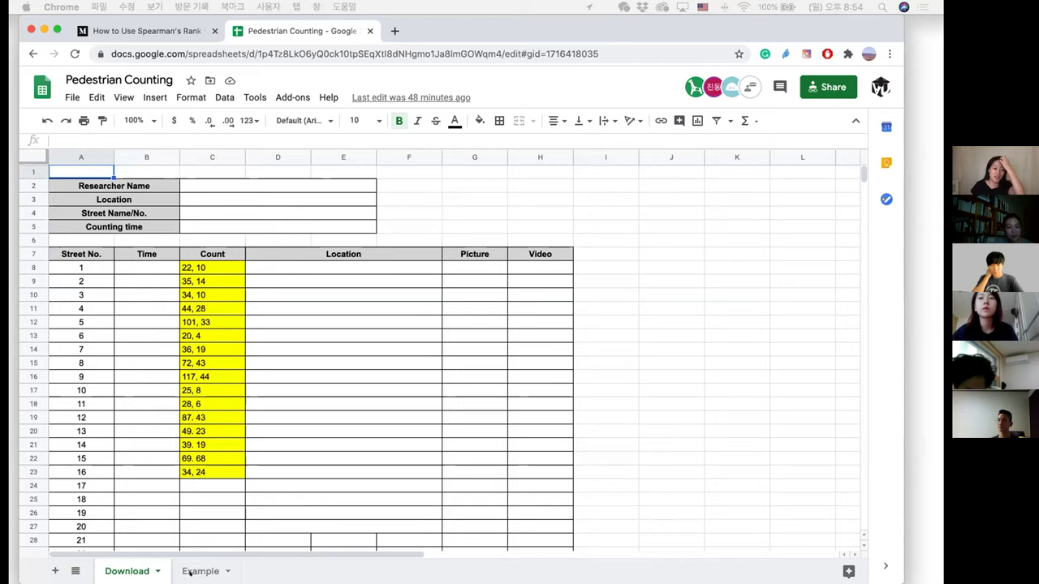
# Check street 1's Location cell and select the whole After Counting classification table
pyautogui.click(294, 295)
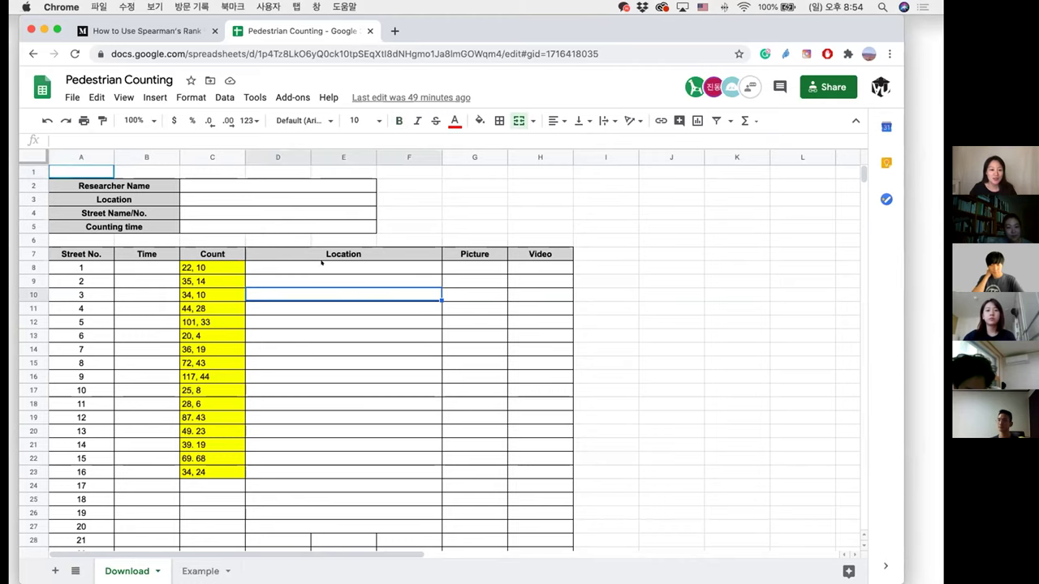
pyautogui.click(320, 277)
pyautogui.click(322, 263)
pyautogui.scroll(-20, 311, 346)
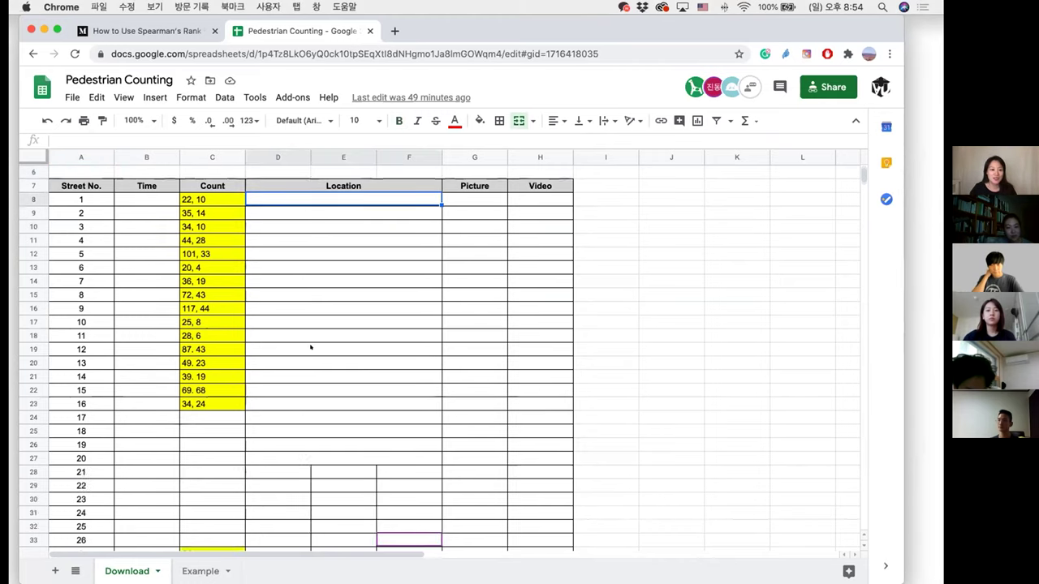
pyautogui.scroll(10, 301, 373)
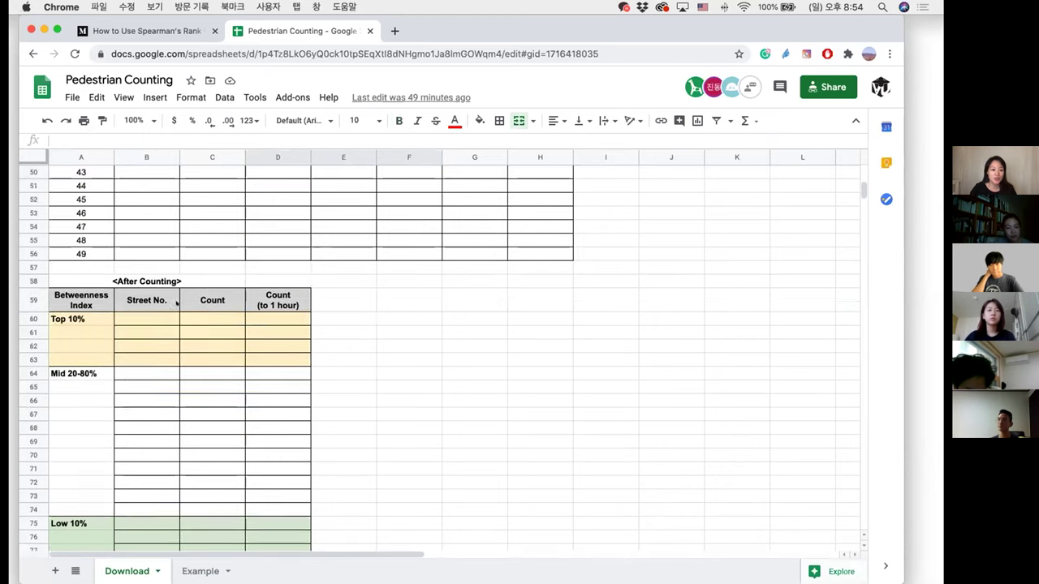
pyautogui.scroll(-5, 317, 325)
pyautogui.moveTo(320, 315); pyautogui.dragTo(290, 522)
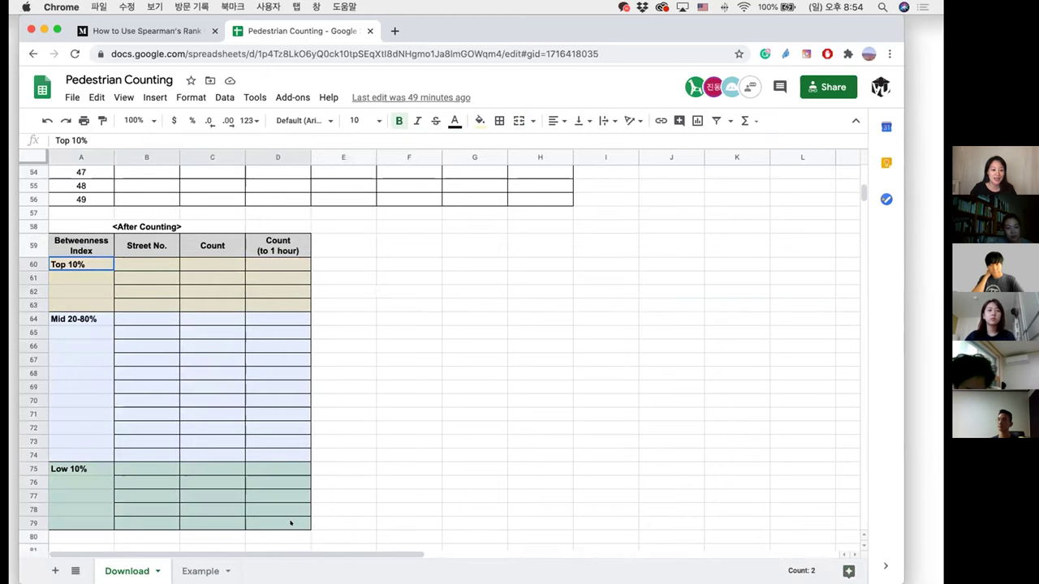
pyautogui.scroll(5, 238, 450)
pyautogui.scroll(5, 238, 452)
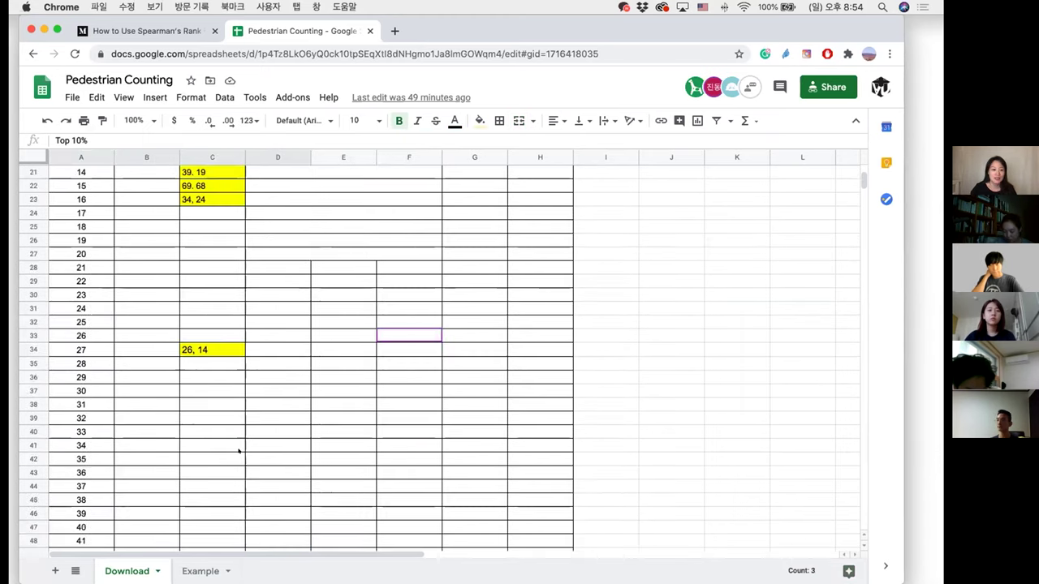
pyautogui.scroll(-2, 249, 461)
pyautogui.scroll(-2, 260, 462)
pyautogui.scroll(4, 230, 443)
pyautogui.scroll(4, 220, 441)
pyautogui.scroll(4, 220, 442)
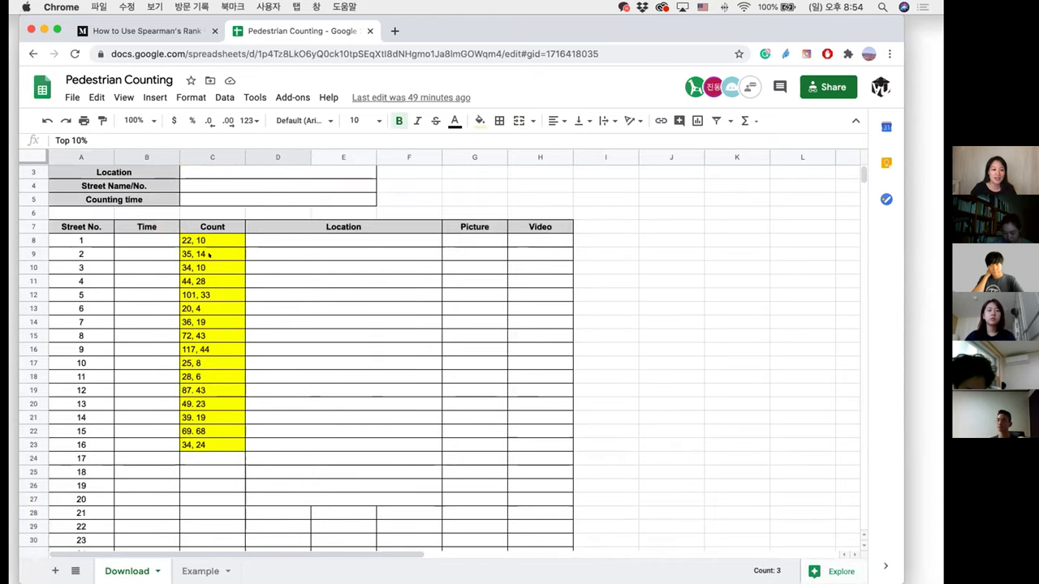
# Review street 1's number, Location cell and first count values (22, 10)
pyautogui.click(75, 242)
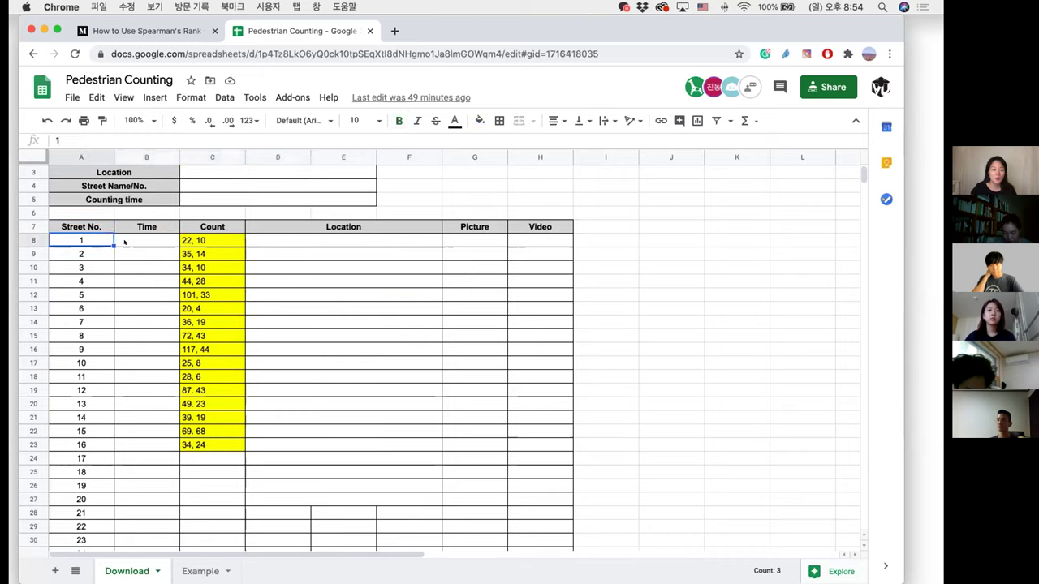
pyautogui.click(307, 241)
pyautogui.press('Down')
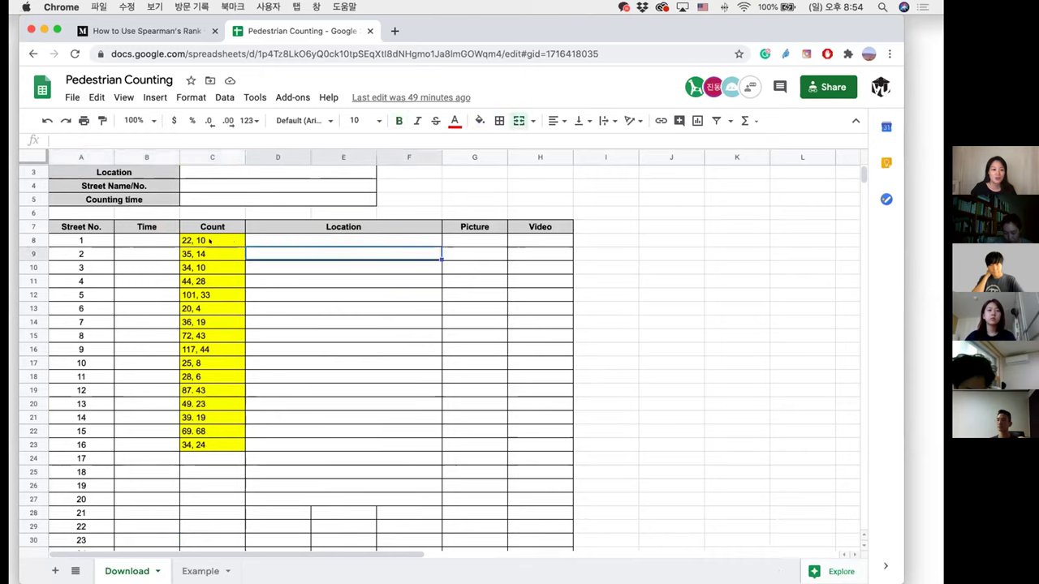
pyautogui.click(261, 235)
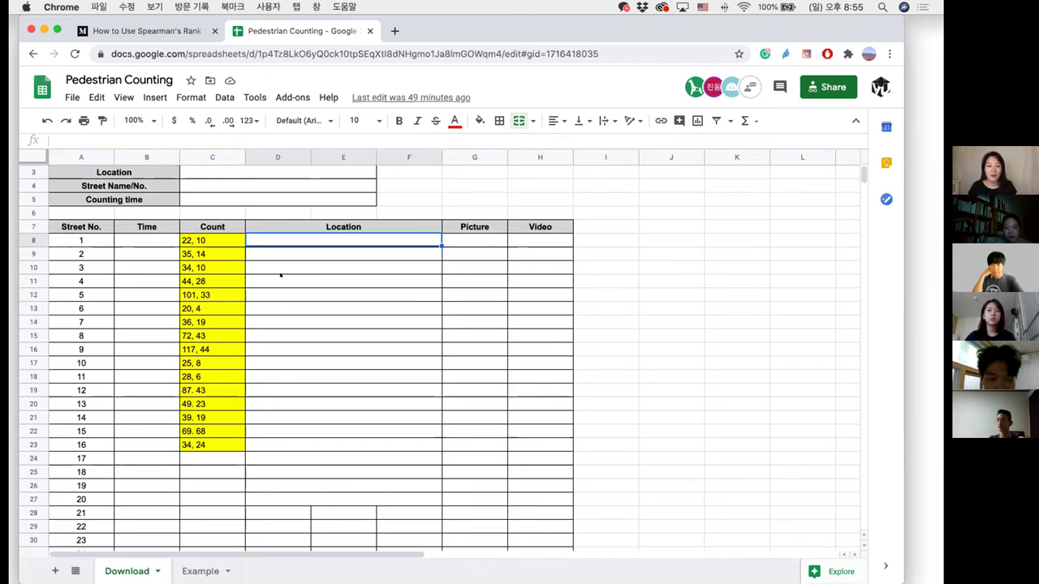
pyautogui.click(219, 242)
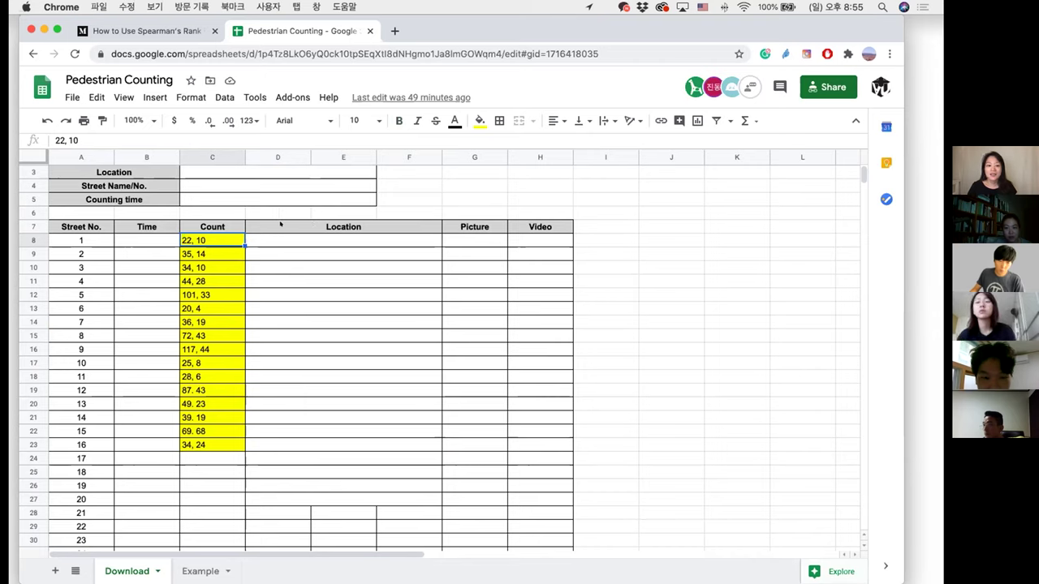
# Append _보행자 to the Count header in C7 so it reads Count_보행자
pyautogui.click(280, 224)
pyautogui.click(229, 223)
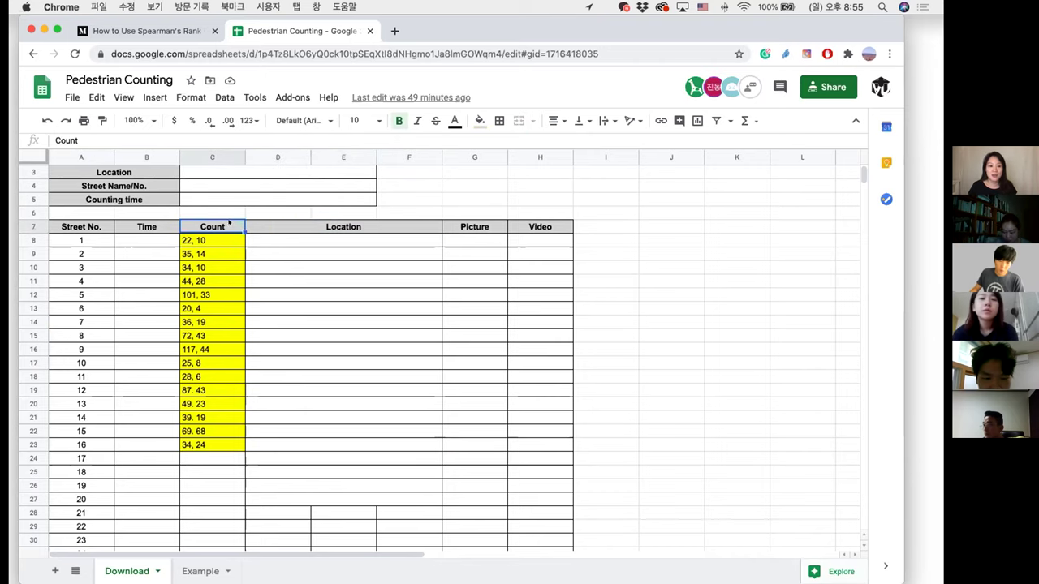
pyautogui.click(147, 140)
pyautogui.write('_브')
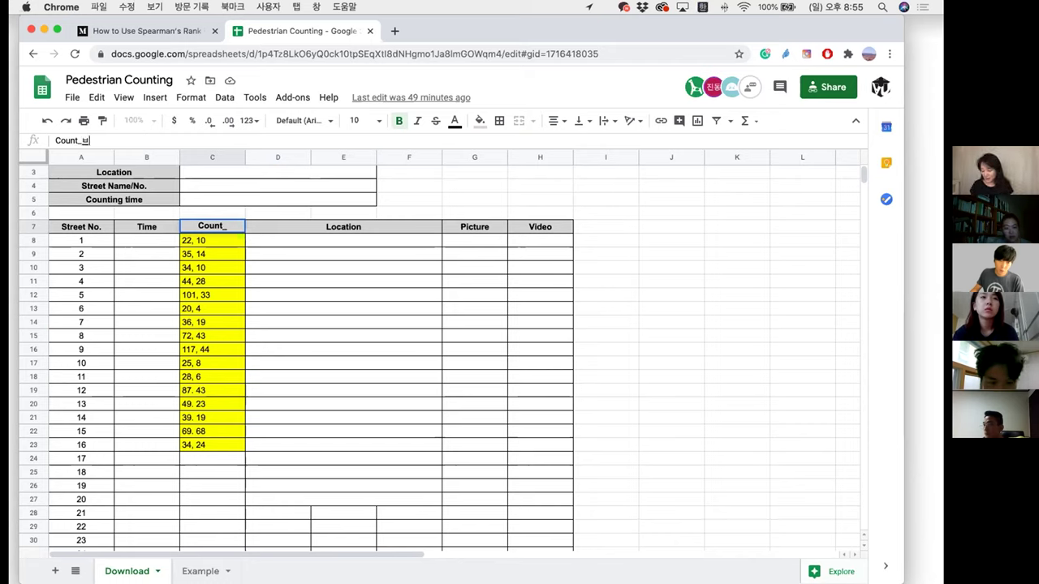
pyautogui.write('행')
pyautogui.press('BackSpace')
pyautogui.press('BackSpace')
pyautogui.write('ㅂ행자')
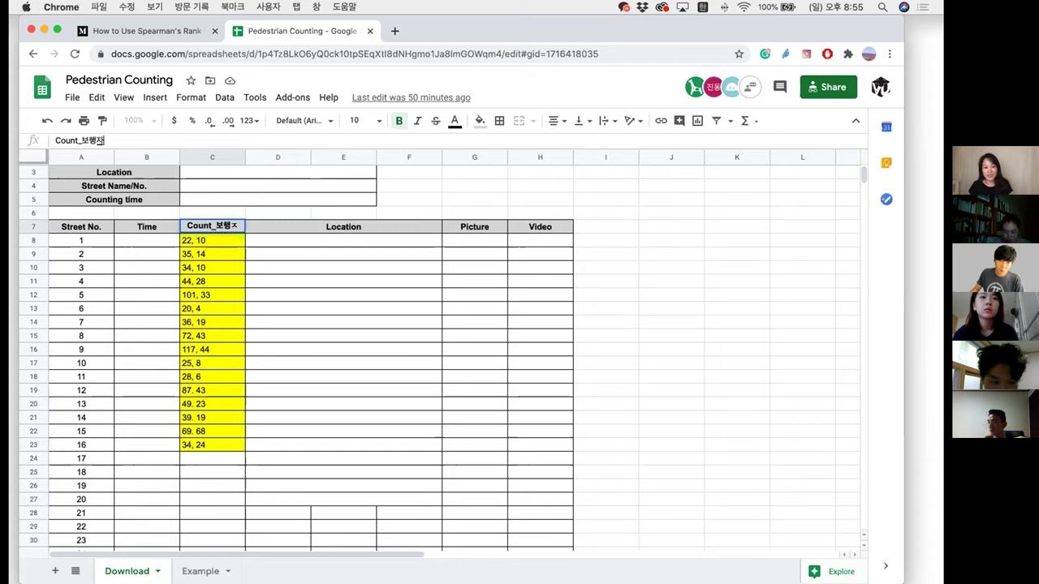
pyautogui.press('Return')
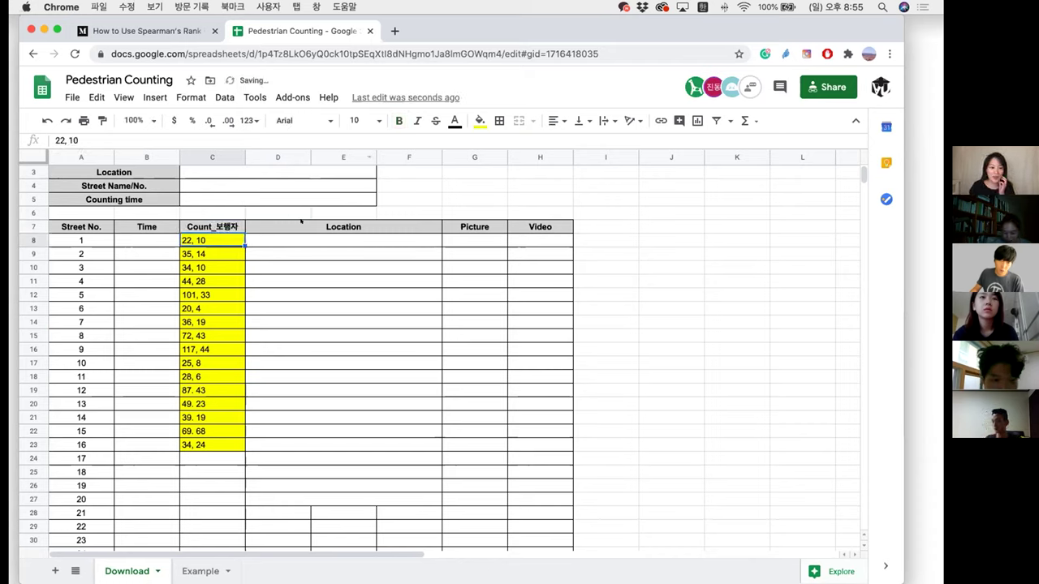
pyautogui.click(254, 152)
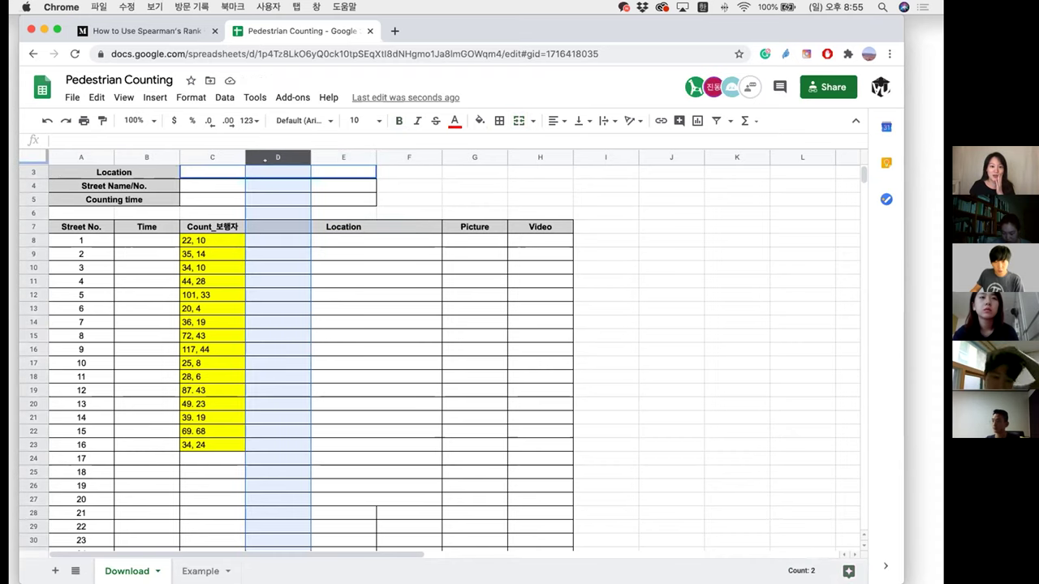
# Insert a column right of Count_보행자 and give it the header Count_이륜자동차
pyautogui.rightClick(276, 244)
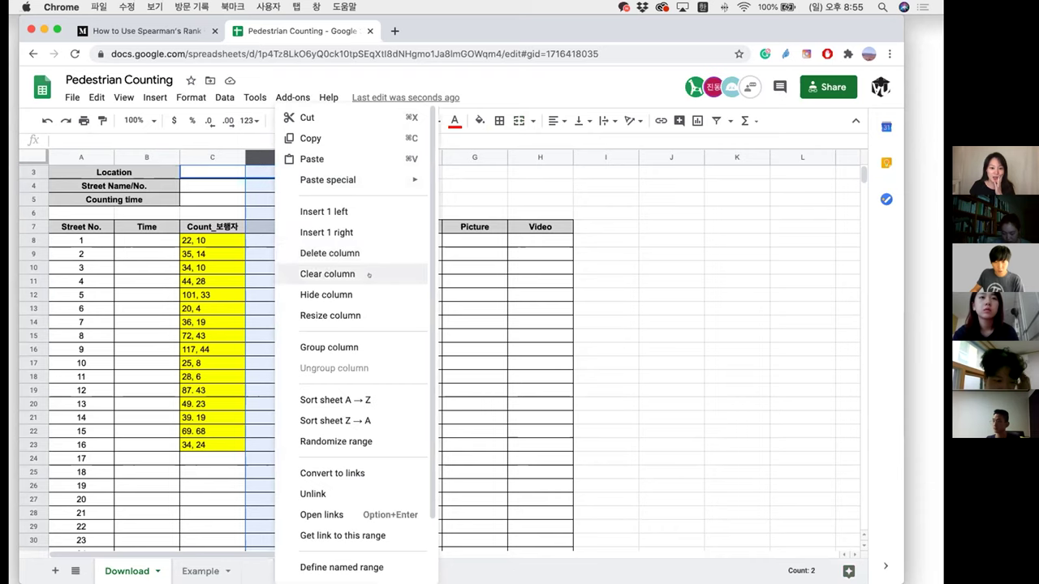
pyautogui.click(334, 240)
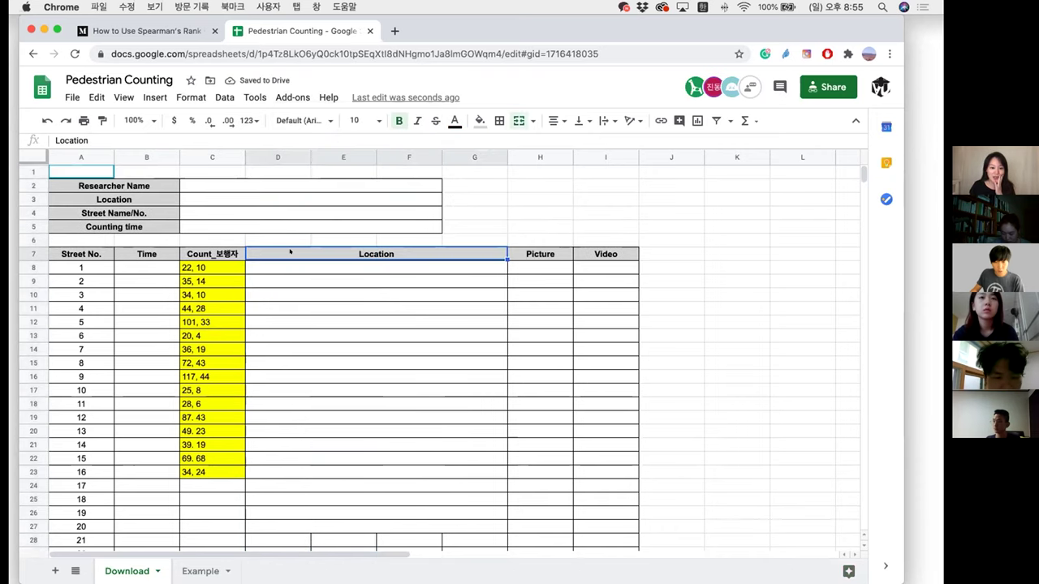
pyautogui.hotkey('ctrl', 'z')
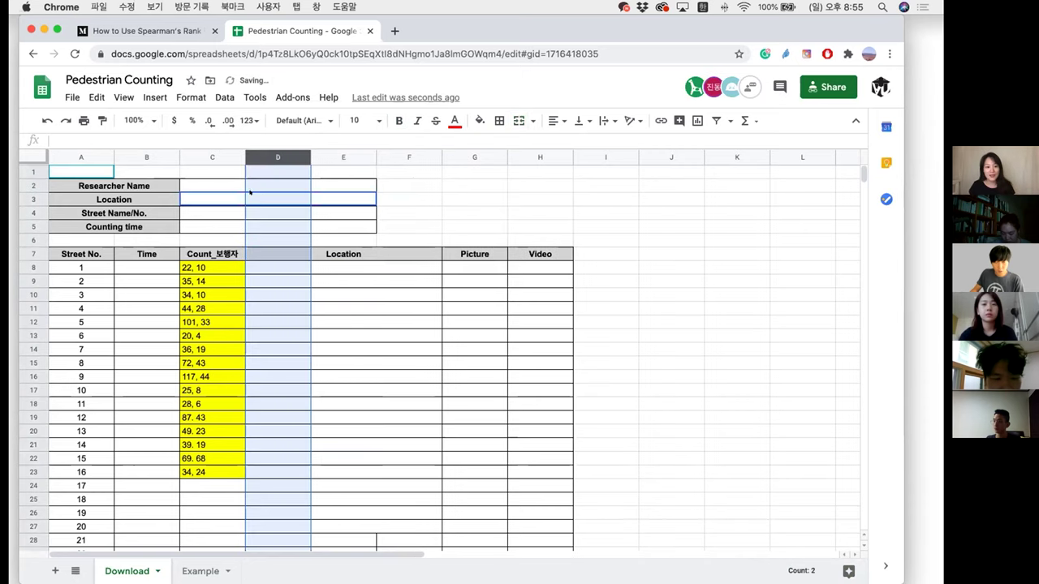
pyautogui.rightClick(233, 156)
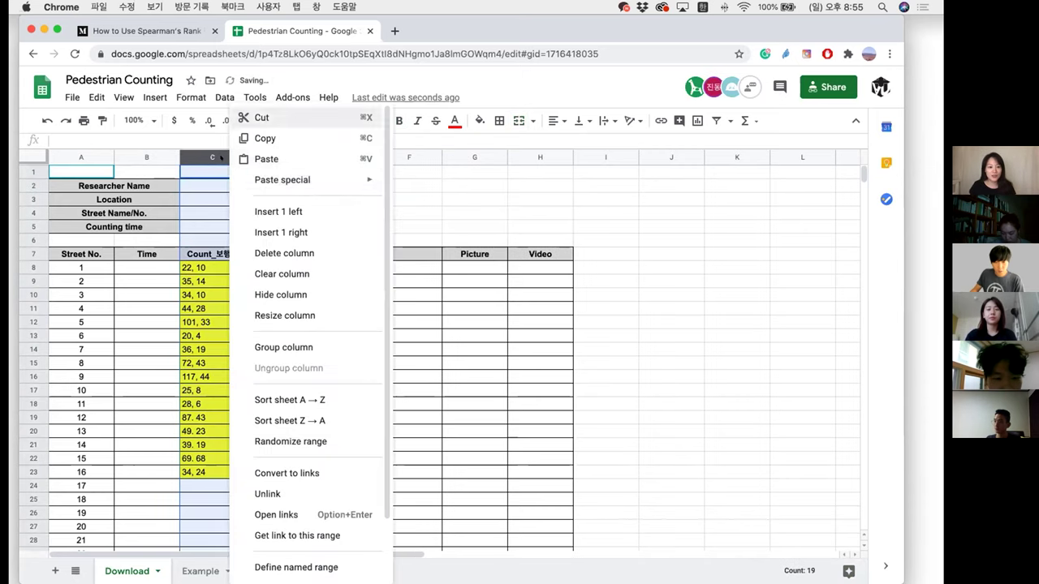
pyautogui.click(310, 233)
pyautogui.click(282, 252)
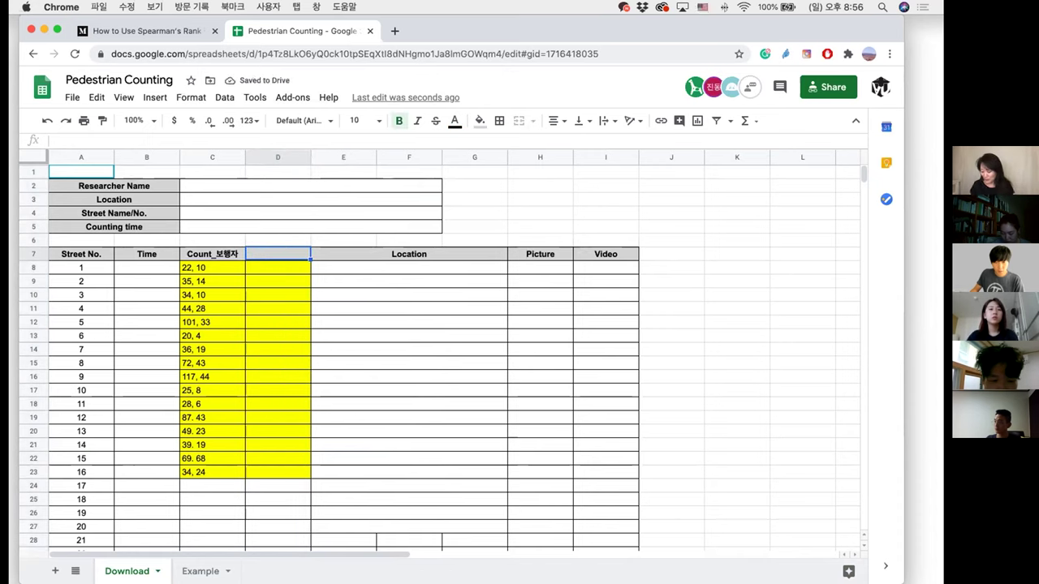
pyautogui.write('Count')
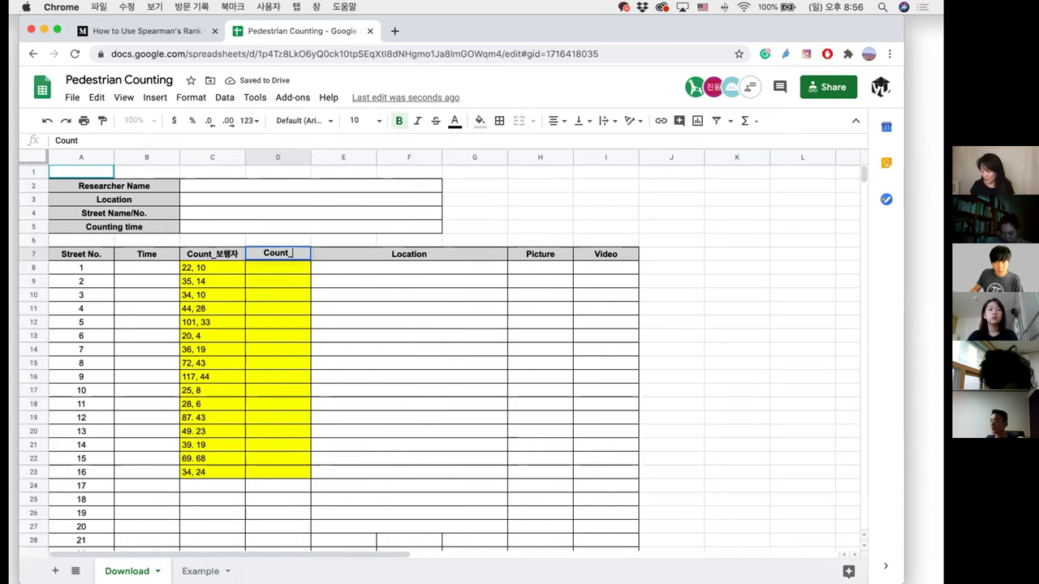
pyautogui.write('_')
pyautogui.write('일름')
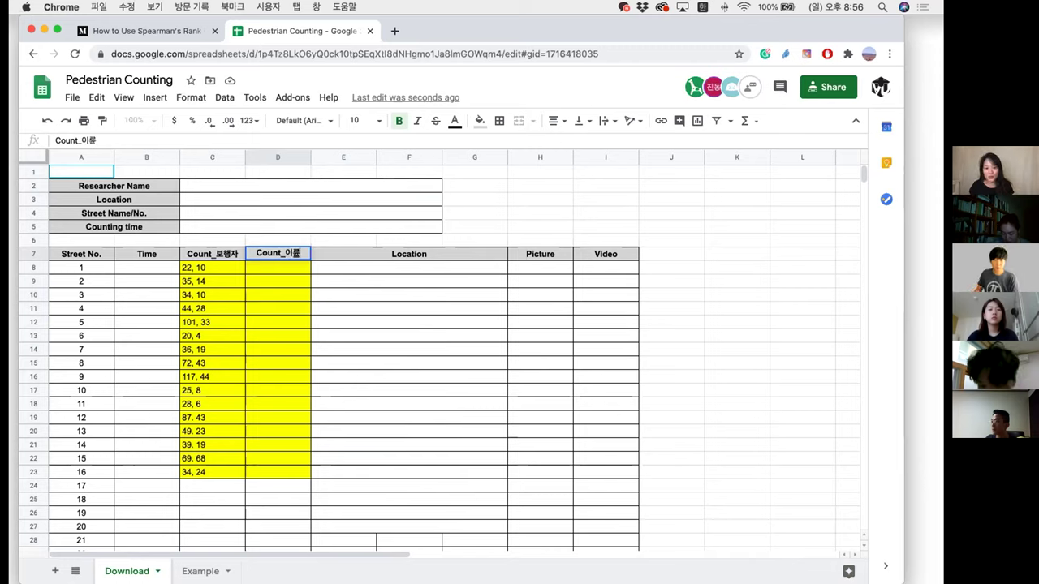
pyautogui.write('자')
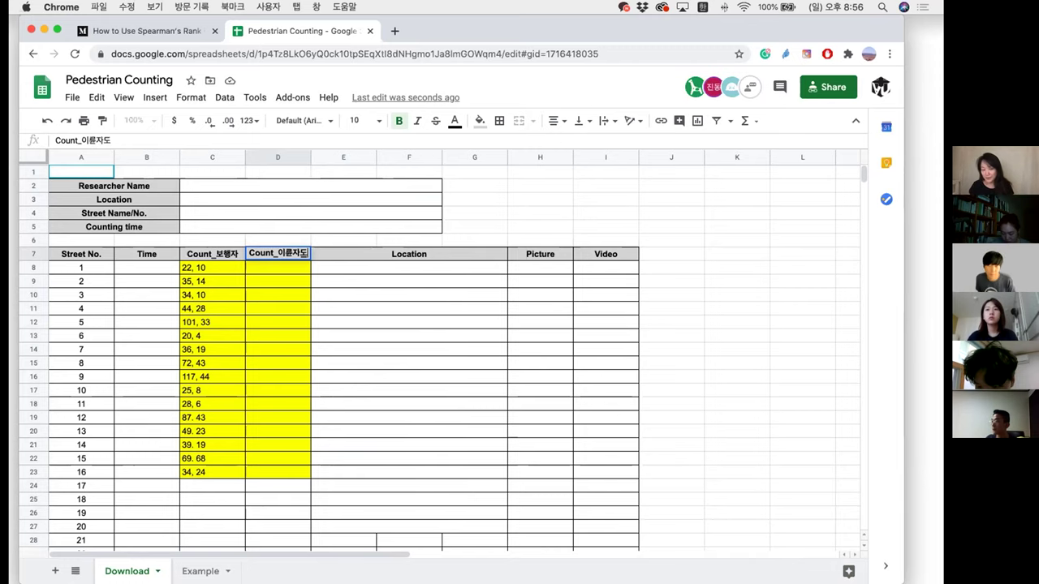
pyautogui.write('동차')
pyautogui.press('Return')
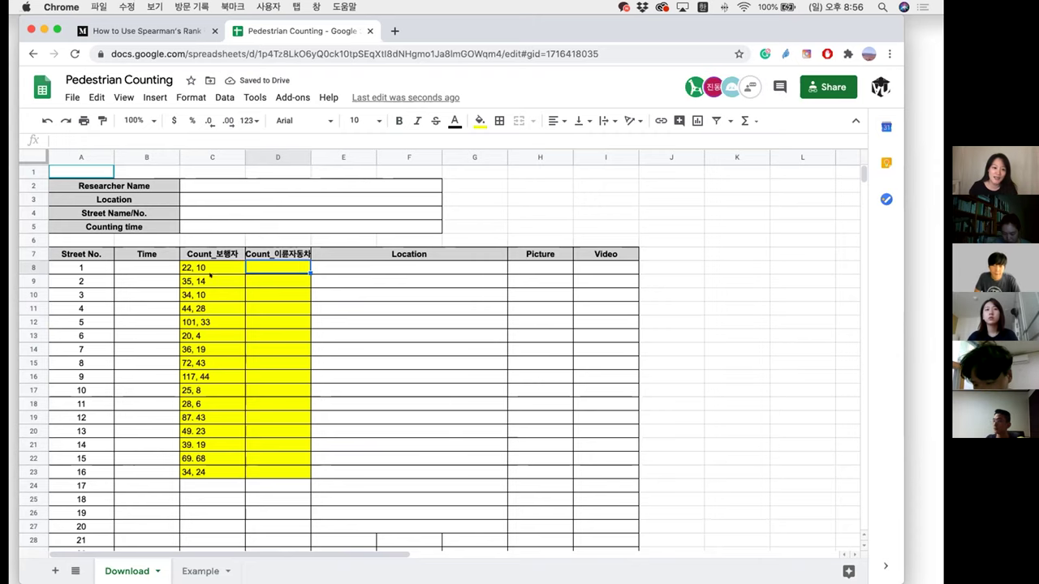
pyautogui.click(159, 264)
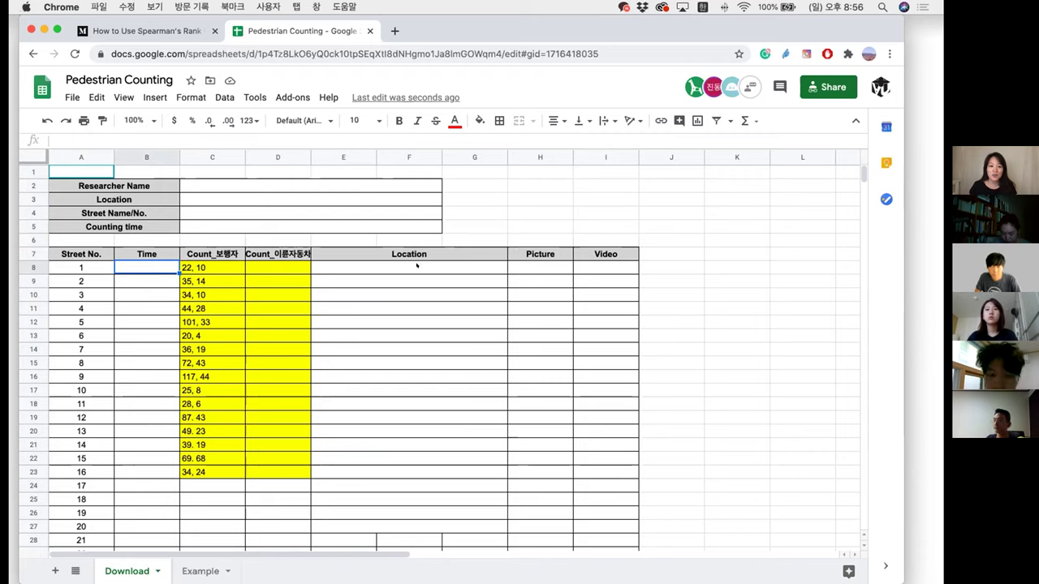
pyautogui.moveTo(418, 264); pyautogui.dragTo(437, 390)
pyautogui.click(552, 255)
pyautogui.press('Down')
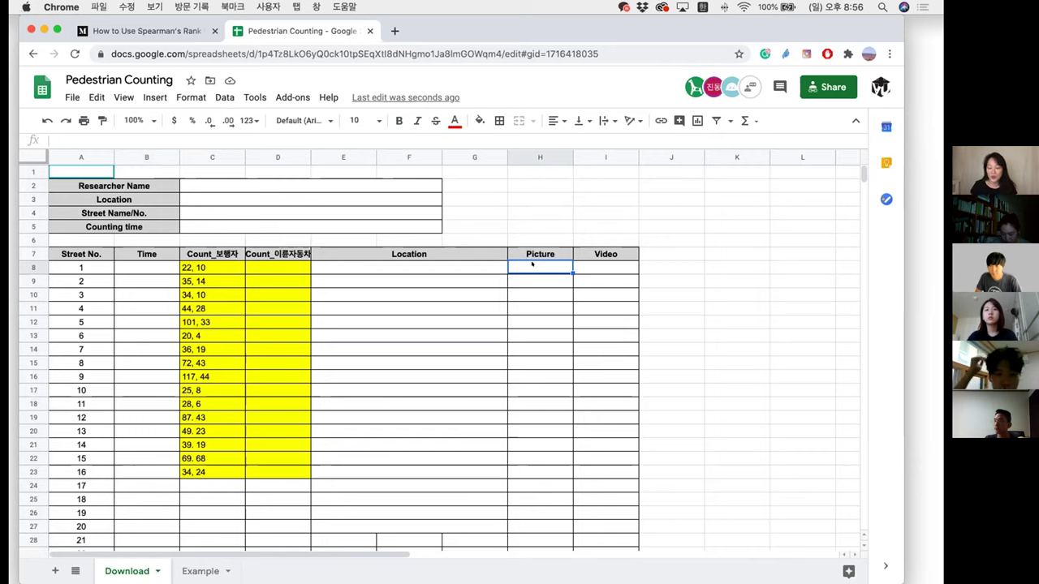
pyautogui.write('ㅍ')
pyautogui.press('BackSpace')
pyautogui.press('Tab')
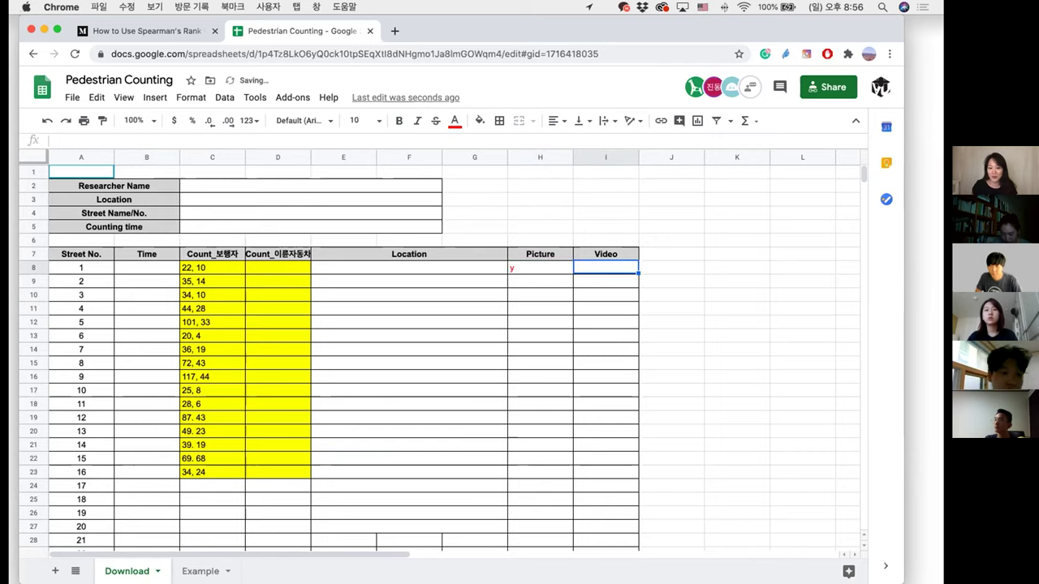
pyautogui.write('N')
pyautogui.press('Return')
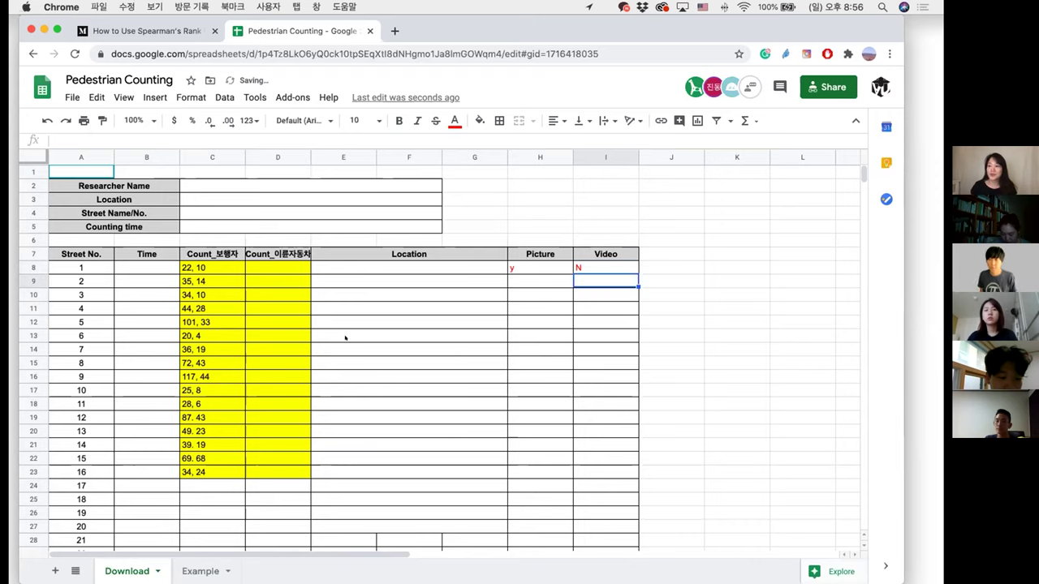
pyautogui.scroll(-2, 232, 347)
pyautogui.scroll(-1, 250, 365)
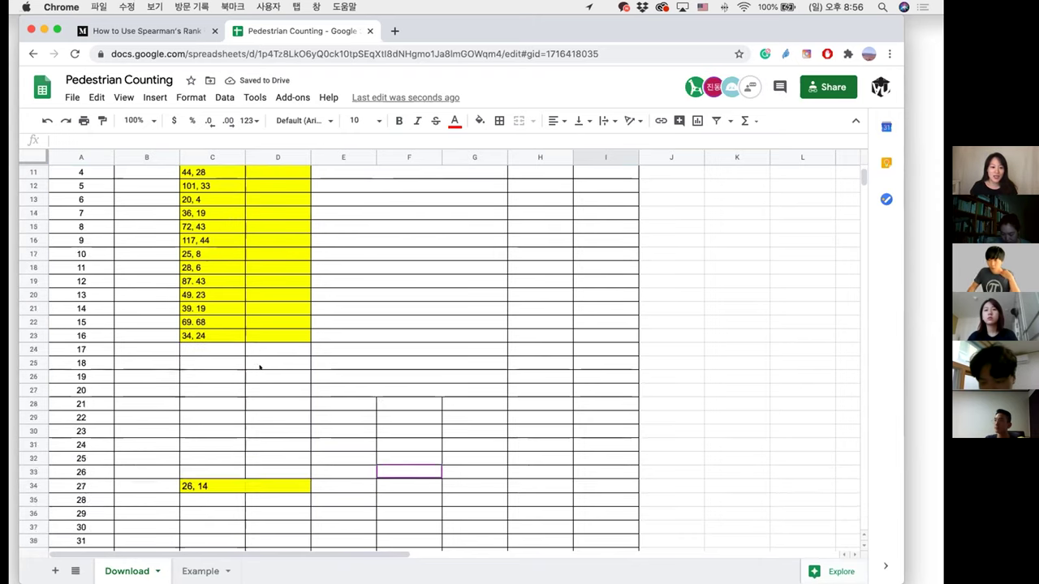
pyautogui.scroll(3, 260, 364)
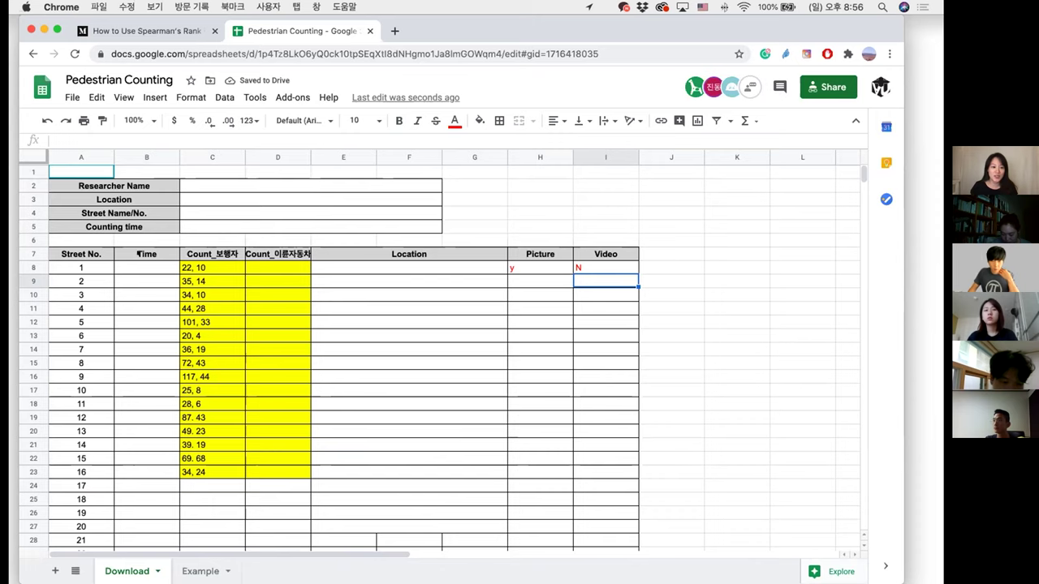
pyautogui.moveTo(146, 254); pyautogui.dragTo(605, 513)
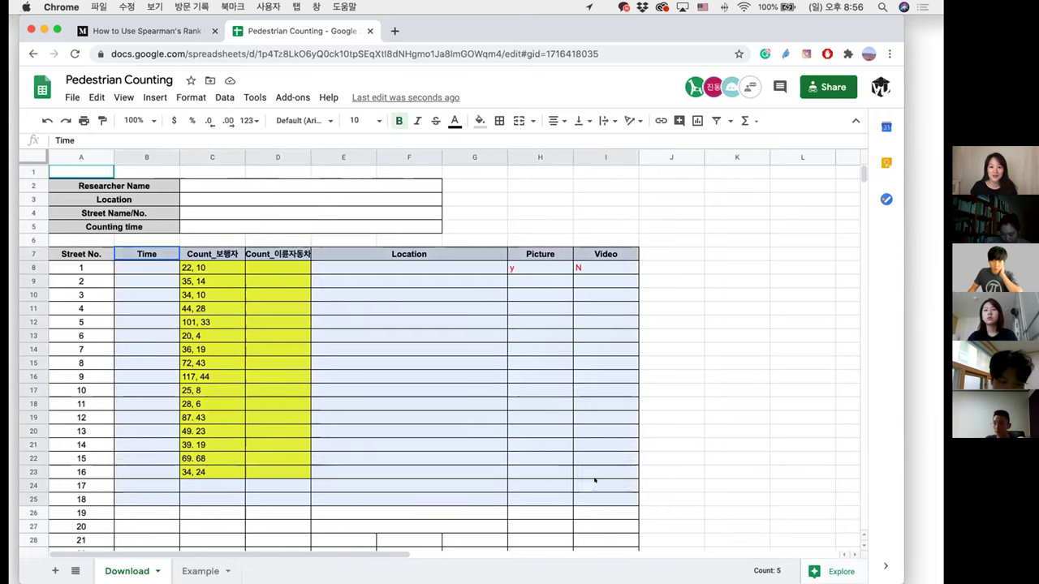
pyautogui.scroll(-2, 499, 440)
pyautogui.scroll(-4, 487, 433)
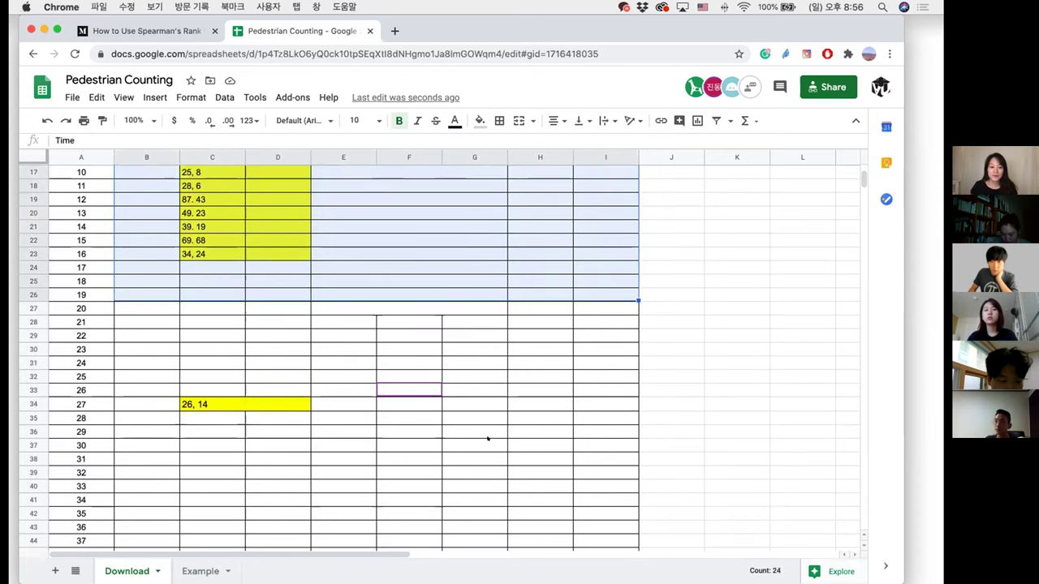
pyautogui.scroll(-4, 487, 436)
pyautogui.press('super+Home')
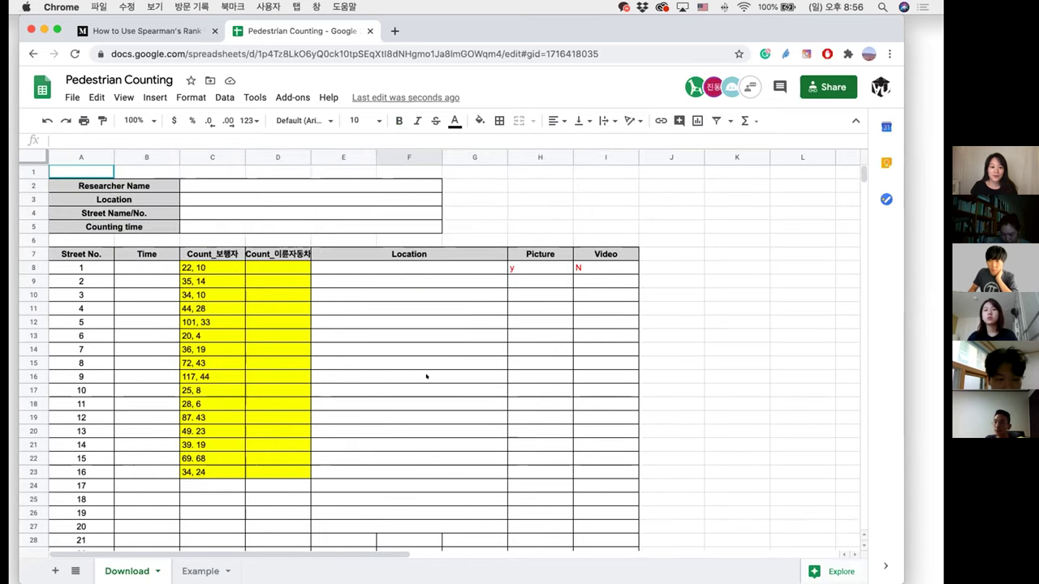
pyautogui.scroll(-5, 426, 376)
pyautogui.scroll(-3, 426, 376)
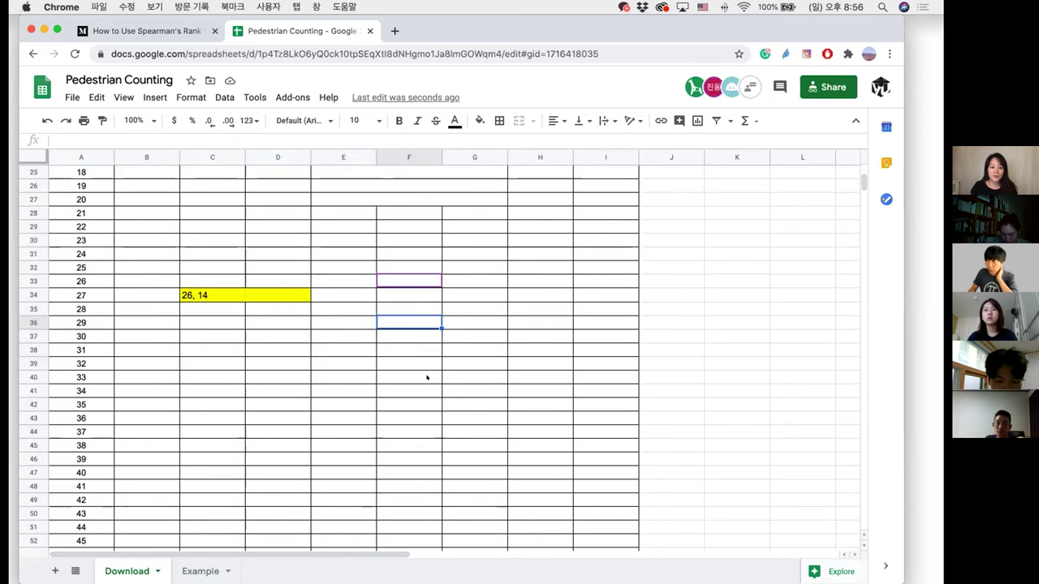
pyautogui.scroll(-3, 426, 377)
pyautogui.scroll(10, 427, 377)
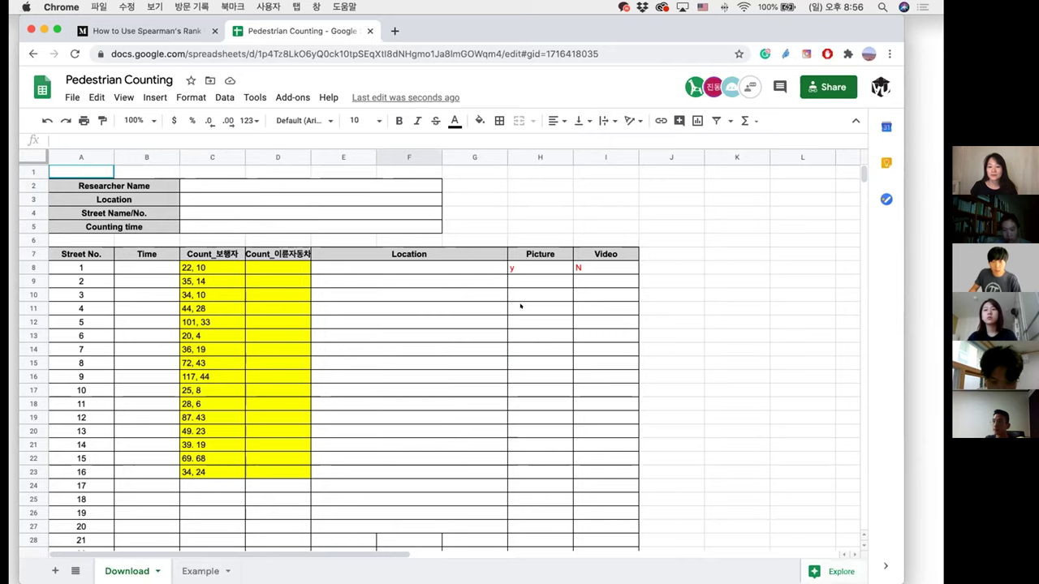
pyautogui.click(553, 272)
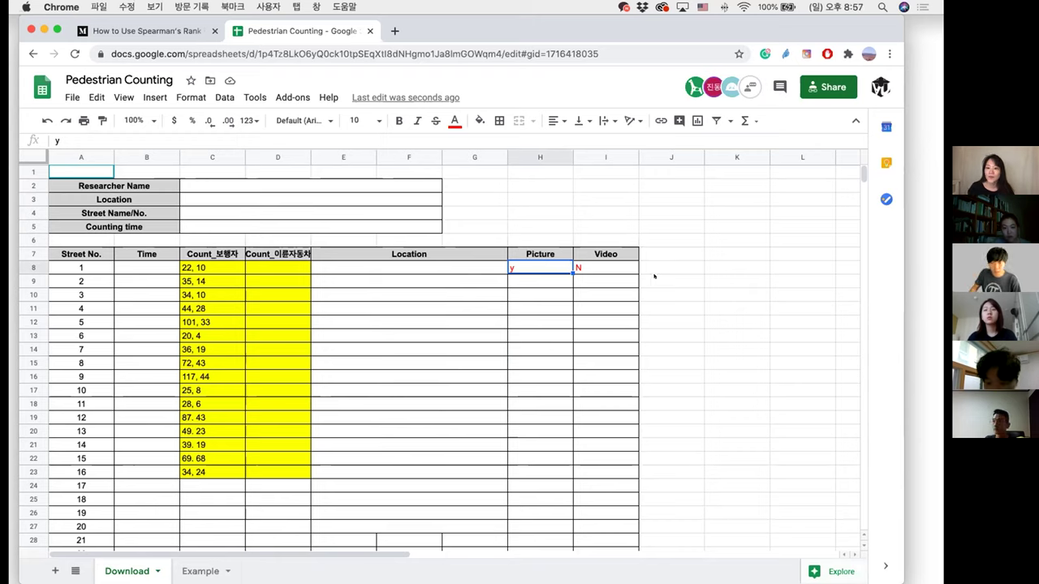
# Clear street 1's Picture 'y' and Video 'N', then enter 'file 이름' under Picture
pyautogui.press('Delete')
pyautogui.press('Right')
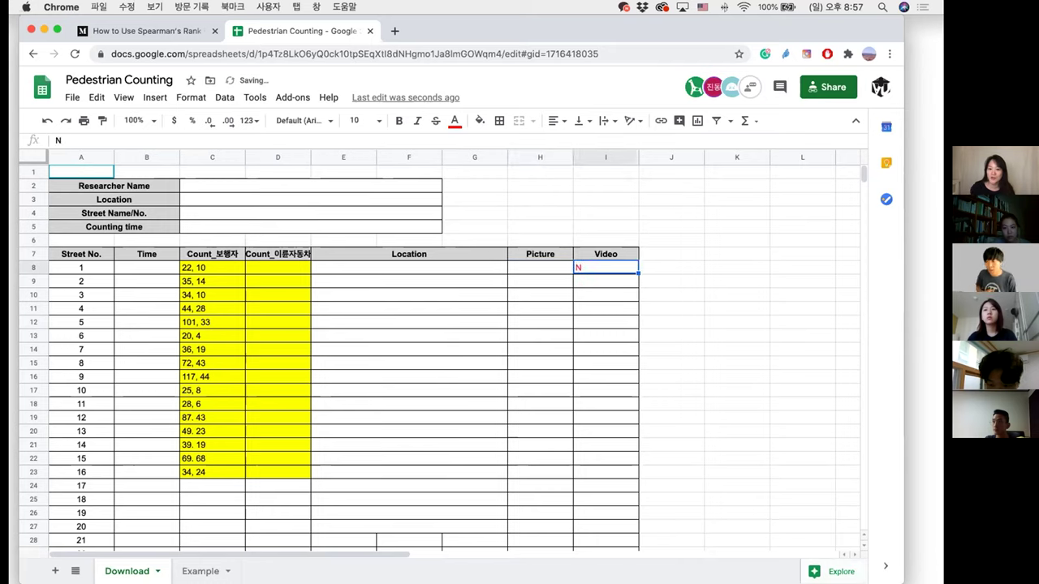
pyautogui.press('Delete')
pyautogui.press('Left')
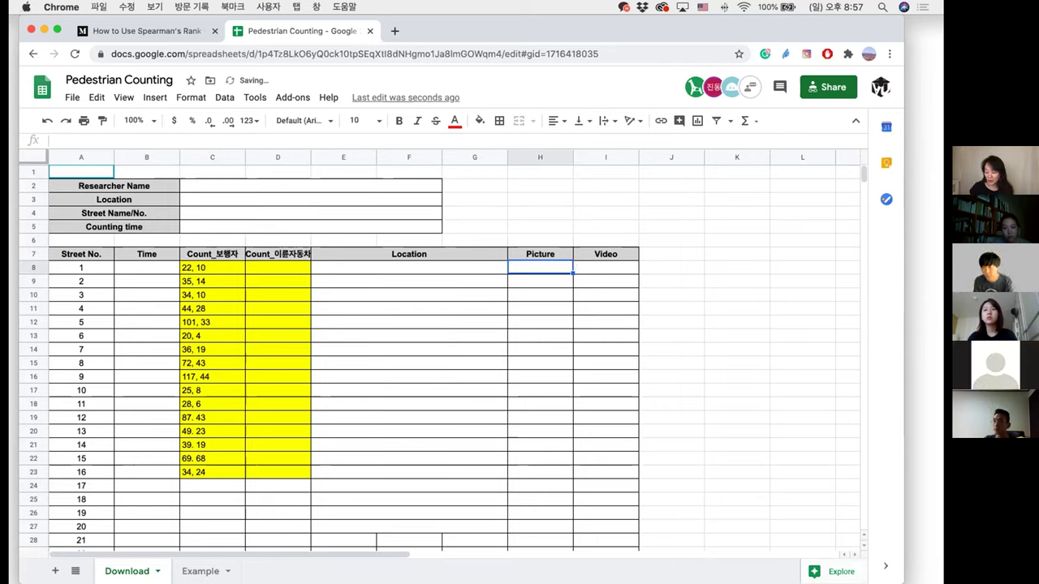
pyautogui.write('file 이름')
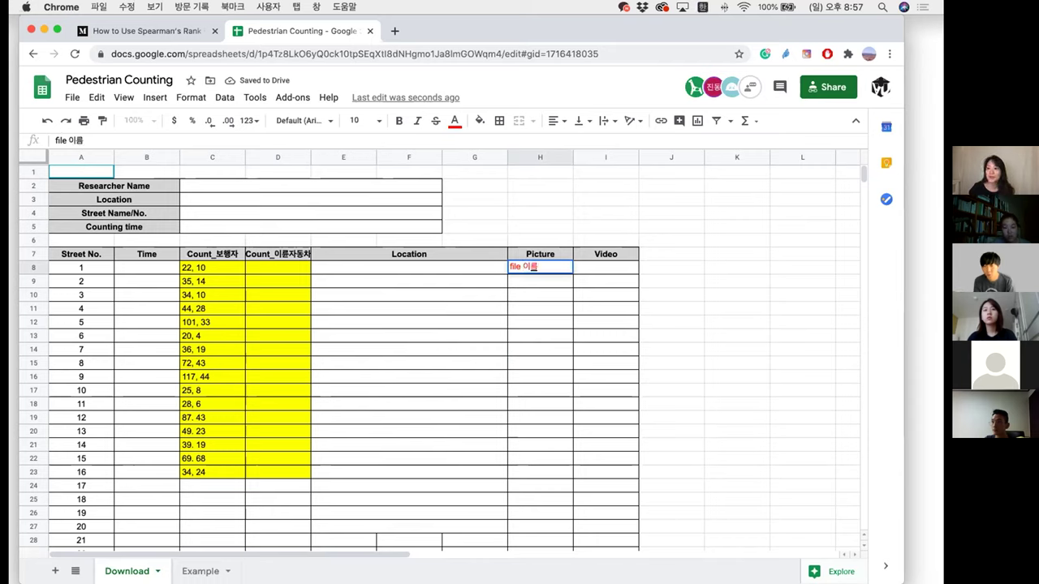
pyautogui.press('Return')
pyautogui.press('Up')
pyautogui.press('Right')
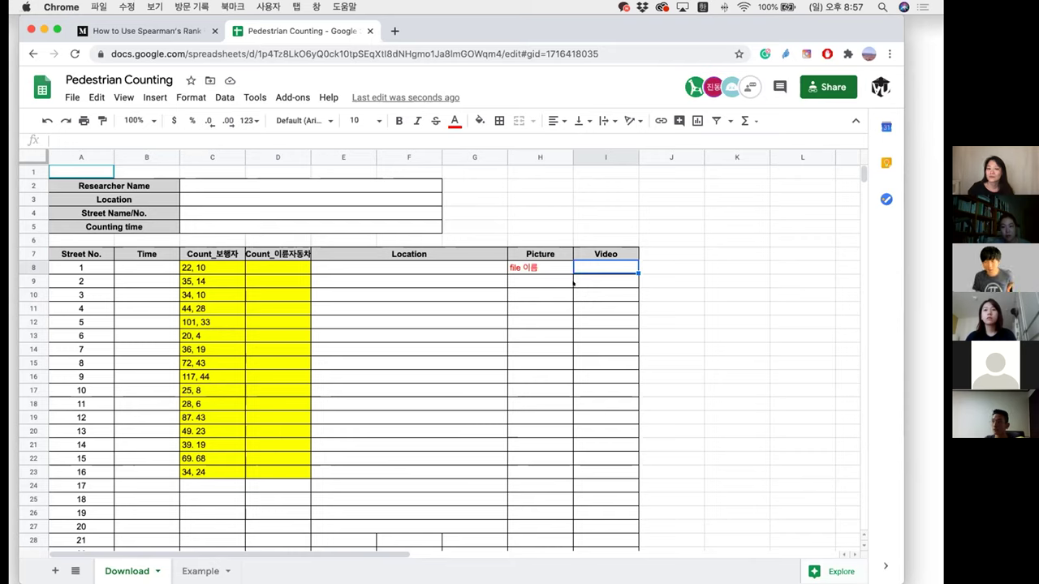
# Select the 'file 이름' Picture cell and scroll through the sheet below it
pyautogui.click(553, 263)
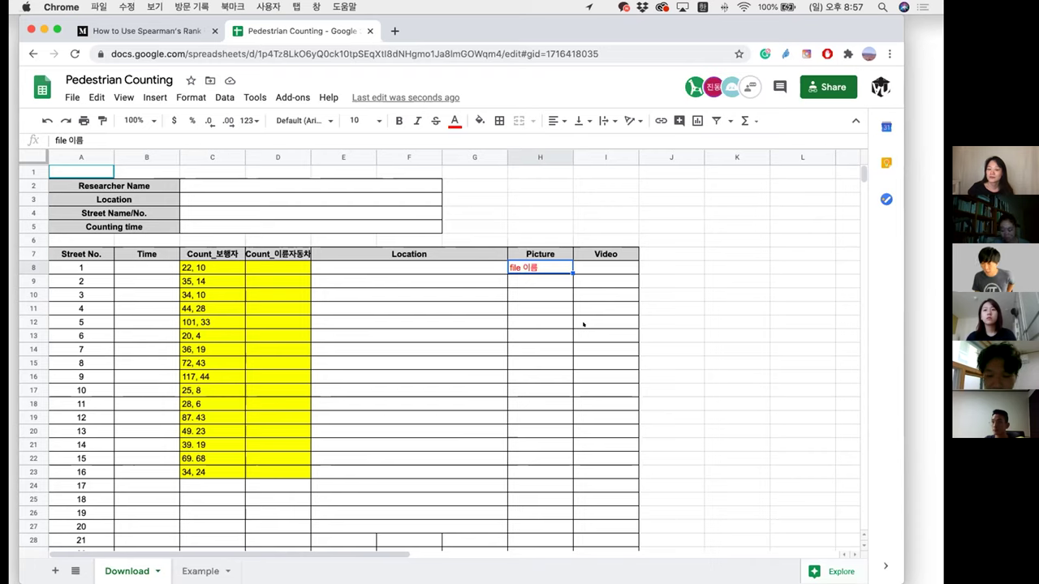
pyautogui.scroll(-1, 583, 325)
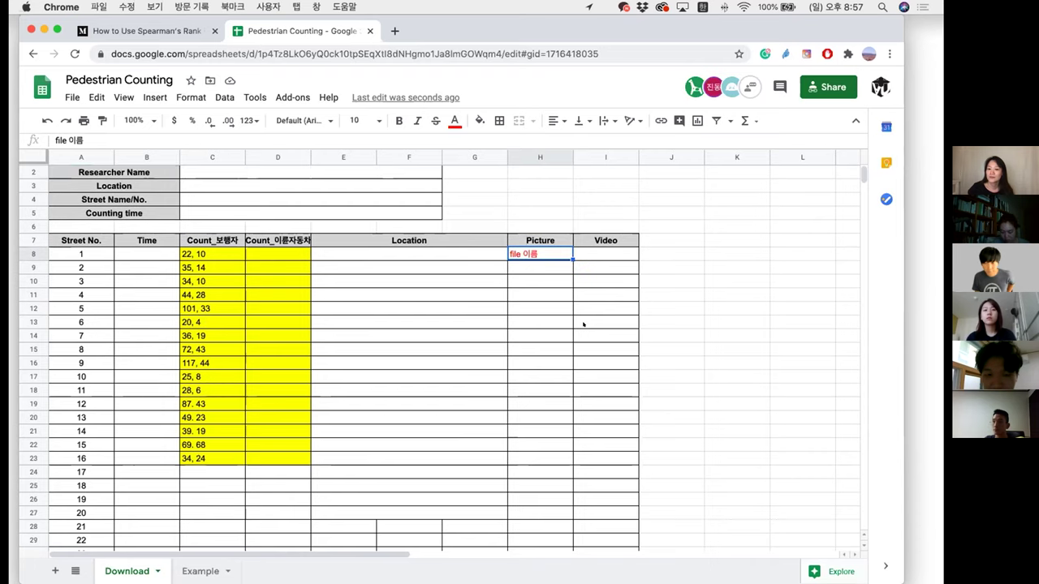
pyautogui.scroll(-4, 549, 268)
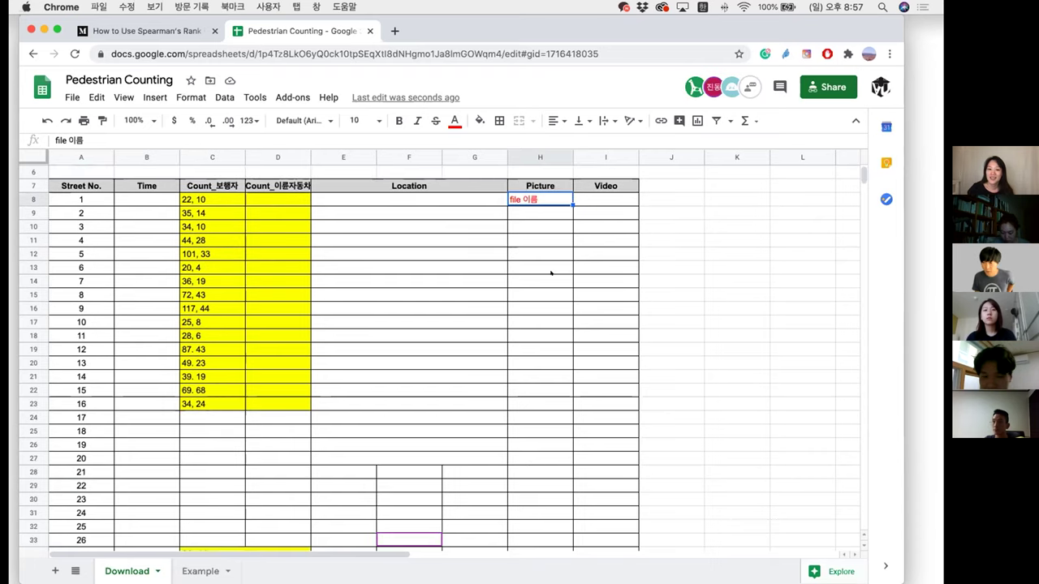
pyautogui.scroll(-6, 471, 333)
pyautogui.scroll(4, 460, 339)
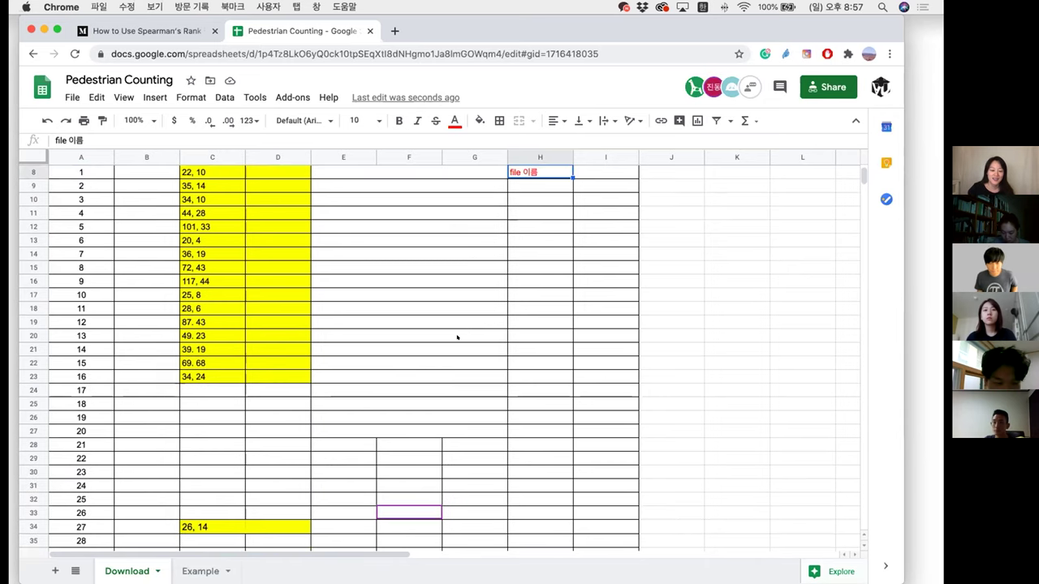
pyautogui.scroll(7, 229, 241)
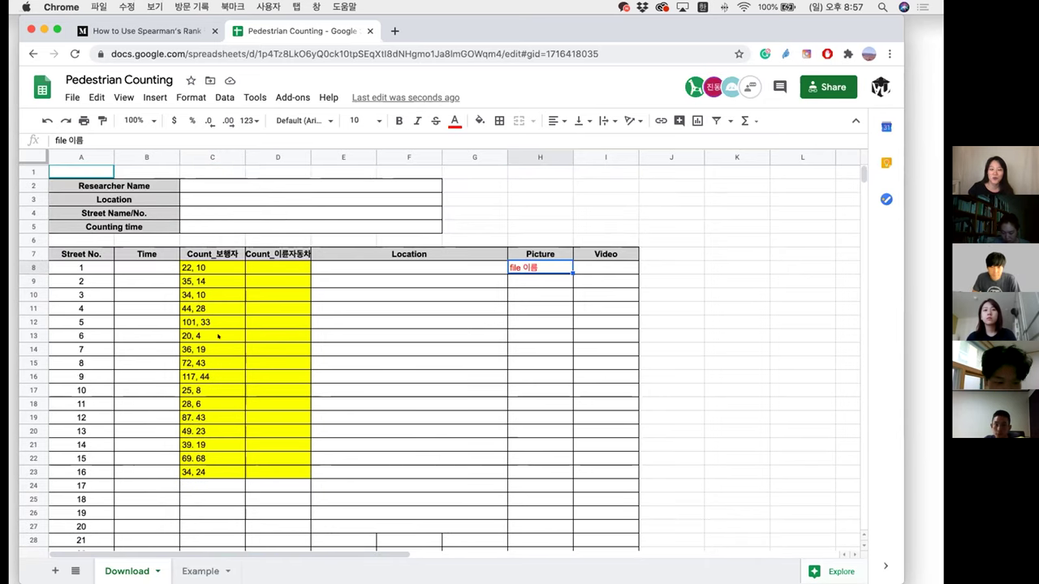
# Scroll down to row 58 and select the After Counting table A59:E79
pyautogui.scroll(-2, 228, 327)
pyautogui.scroll(-3, 229, 295)
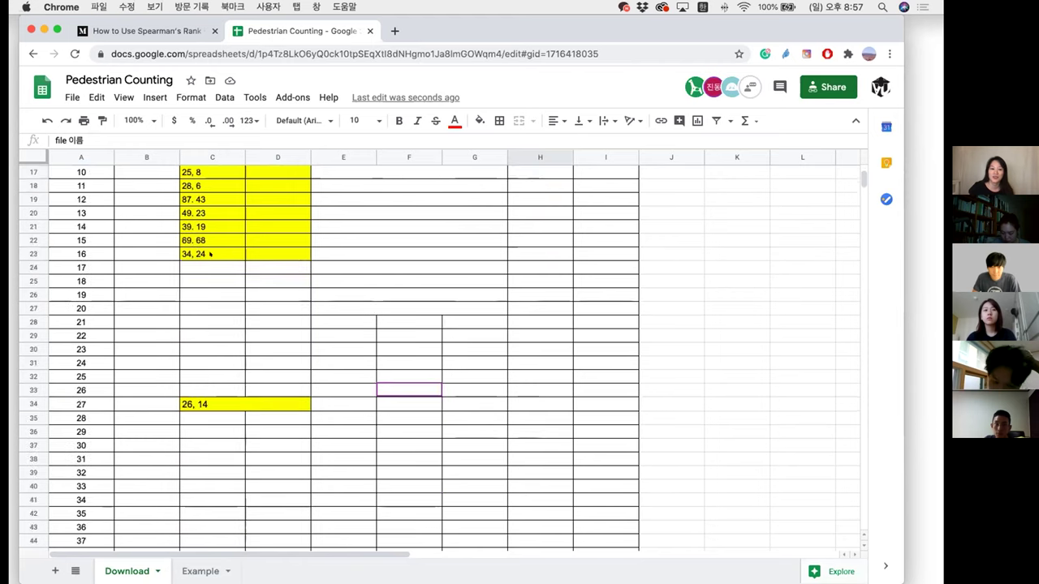
pyautogui.scroll(-9, 228, 292)
pyautogui.scroll(-2, 229, 284)
pyautogui.scroll(-3, 230, 284)
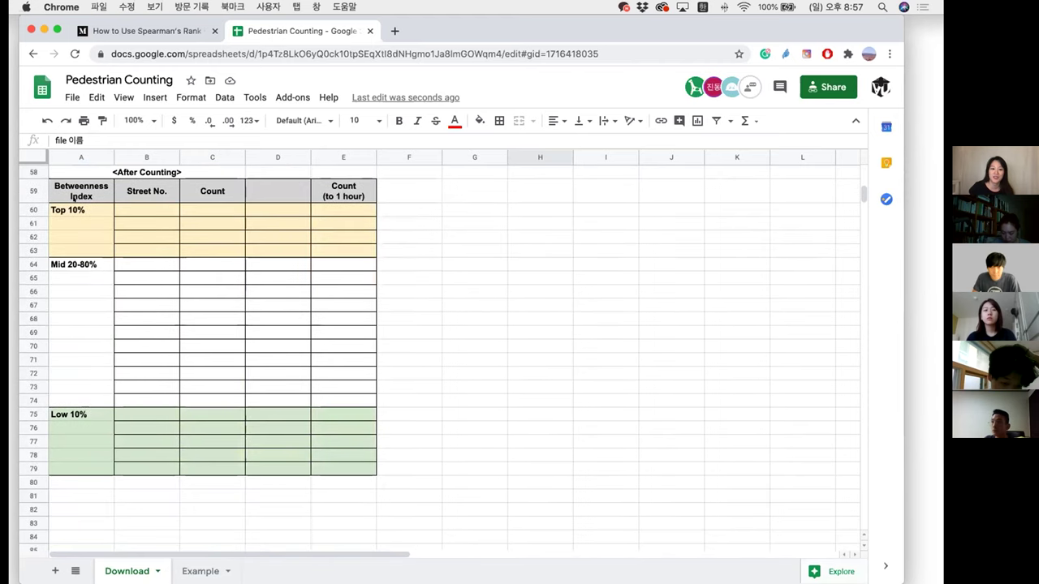
pyautogui.moveTo(72, 187)
pyautogui.mouseDown()
pyautogui.moveTo(363, 481)
pyautogui.moveTo(356, 463)
pyautogui.mouseUp()
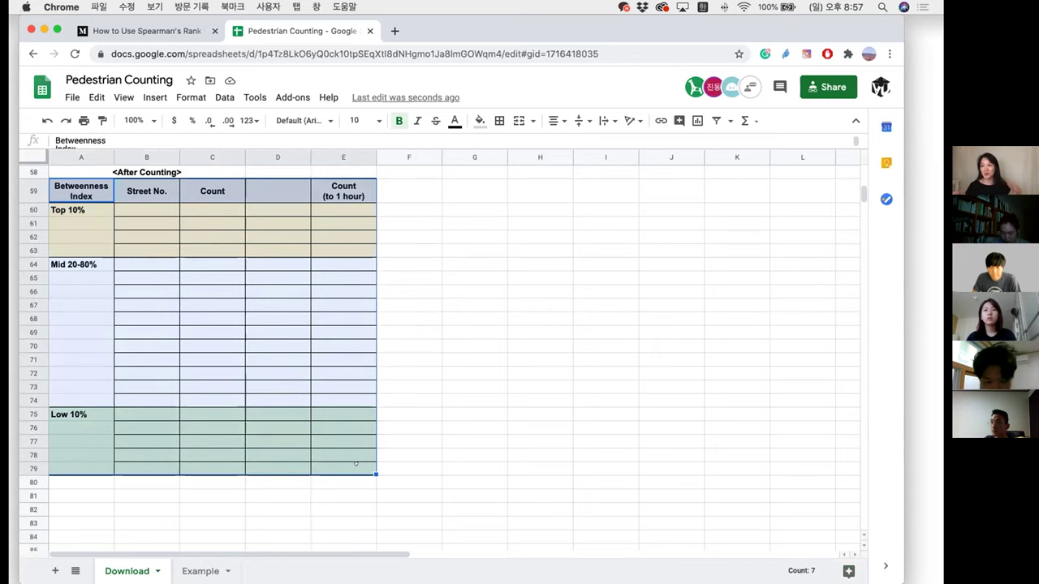
pyautogui.scroll(15, 220, 325)
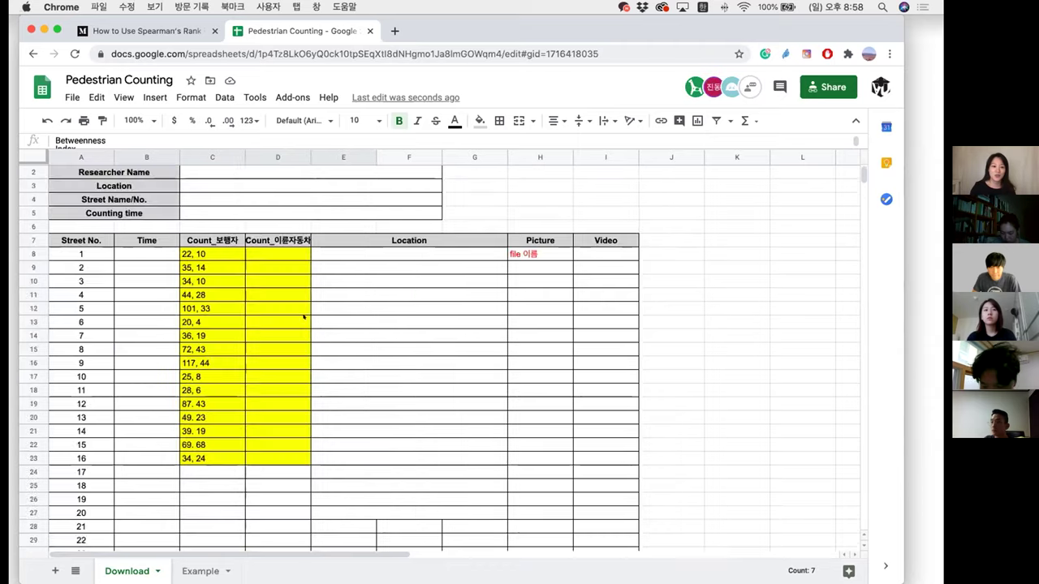
pyautogui.scroll(-8, 220, 274)
pyautogui.scroll(-7, 220, 280)
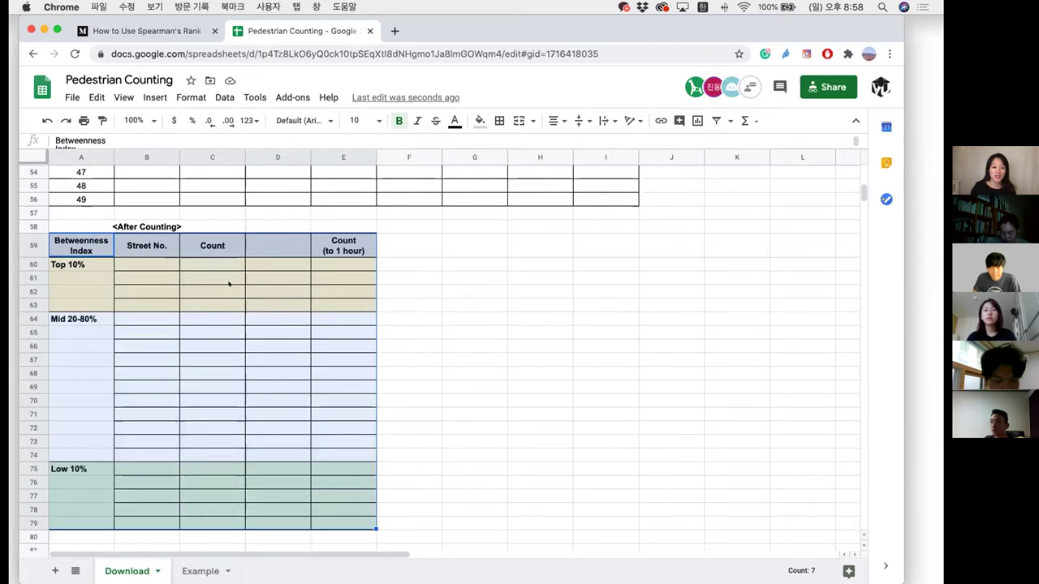
pyautogui.click(240, 294)
pyautogui.click(220, 262)
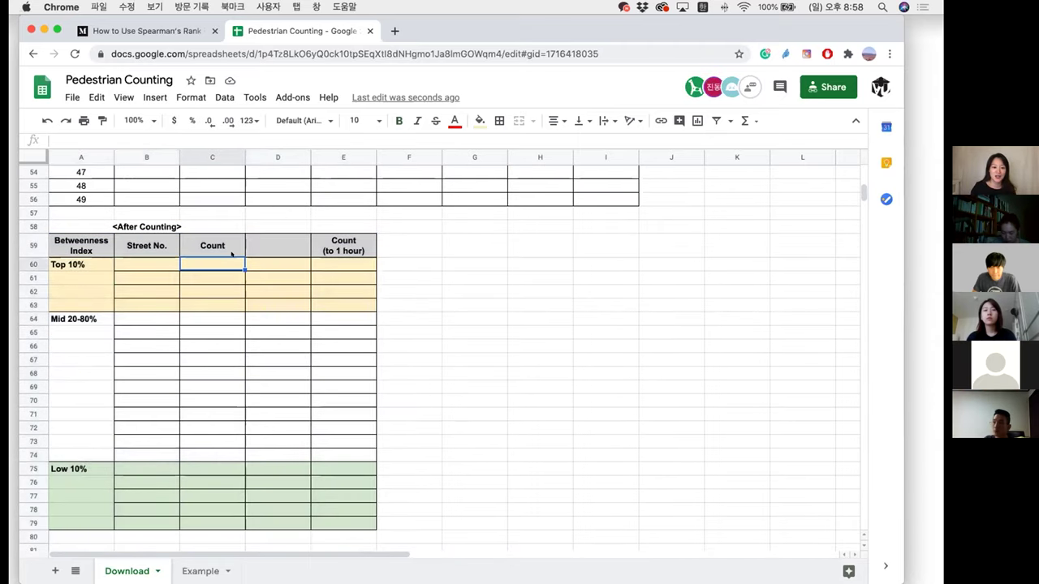
pyautogui.click(280, 243)
pyautogui.write('시간')
pyautogui.press('BackSpace')
pyautogui.press('BackSpace')
pyautogui.write('Count_')
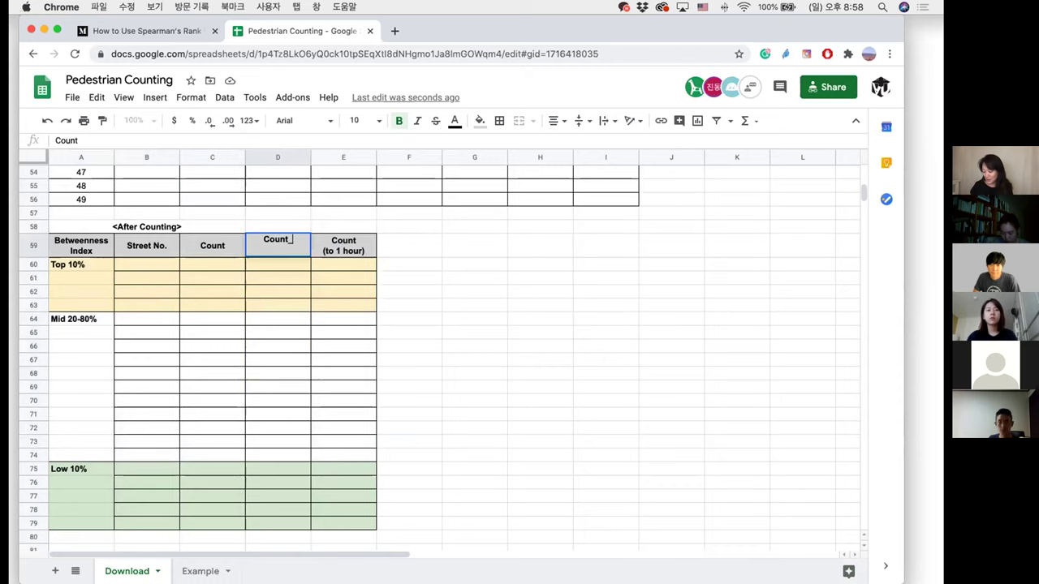
pyautogui.write('by')
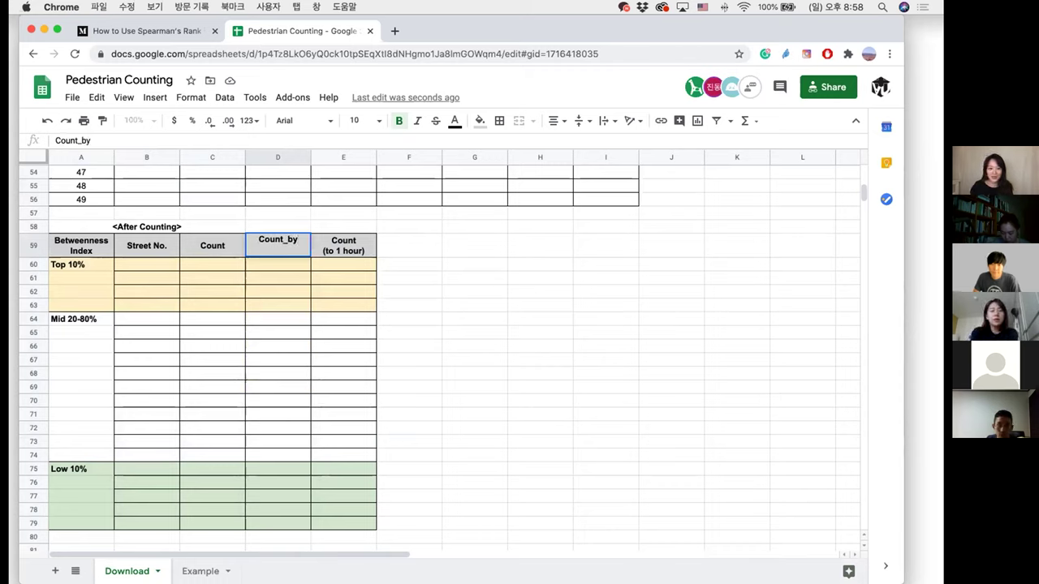
pyautogui.hotkey('shift', 'Tab')
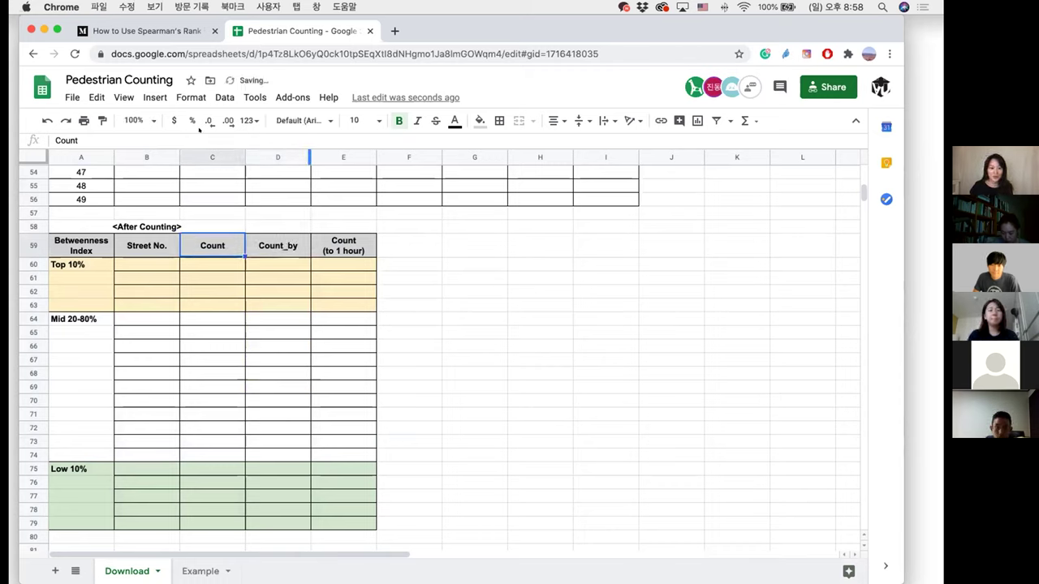
pyautogui.press('Return')
pyautogui.write('_')
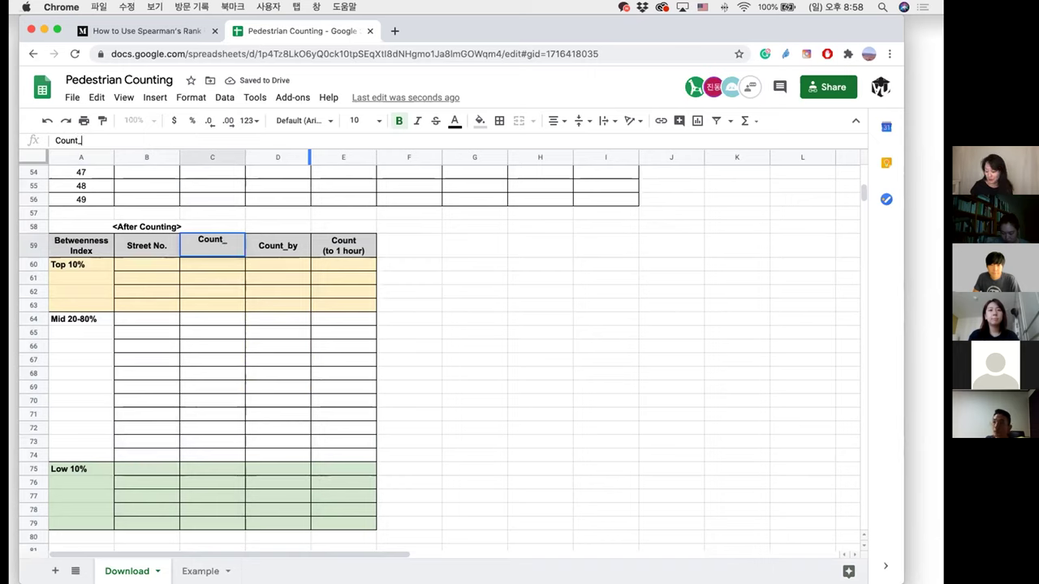
pyautogui.write('ped')
pyautogui.press('Return')
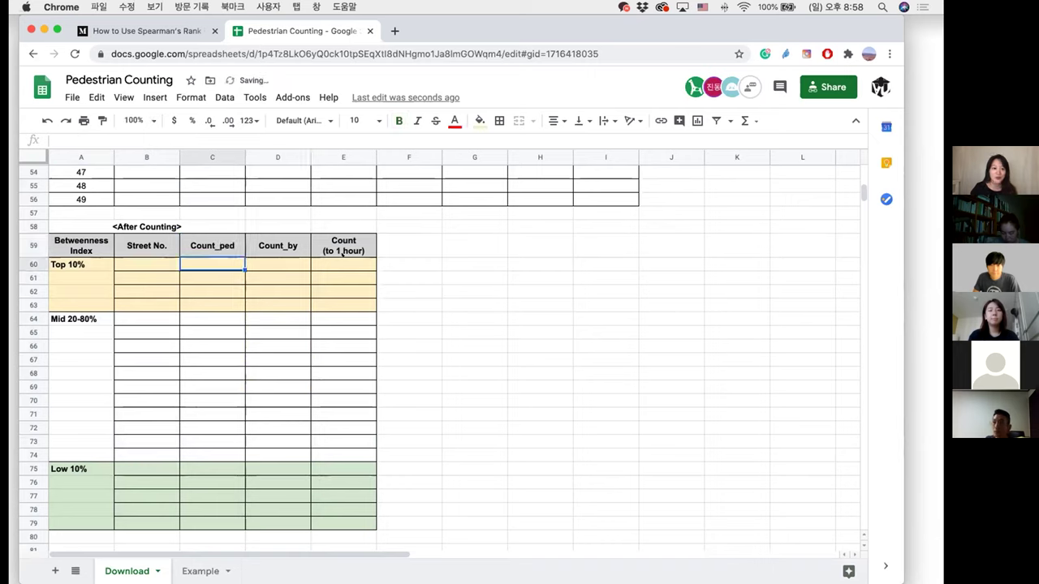
pyautogui.click(357, 252)
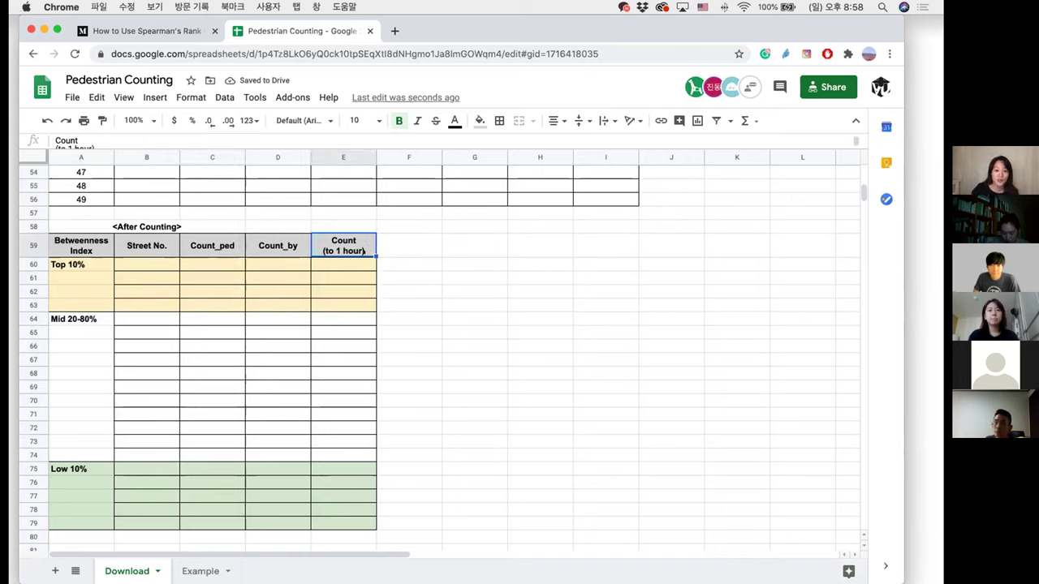
pyautogui.press('Down')
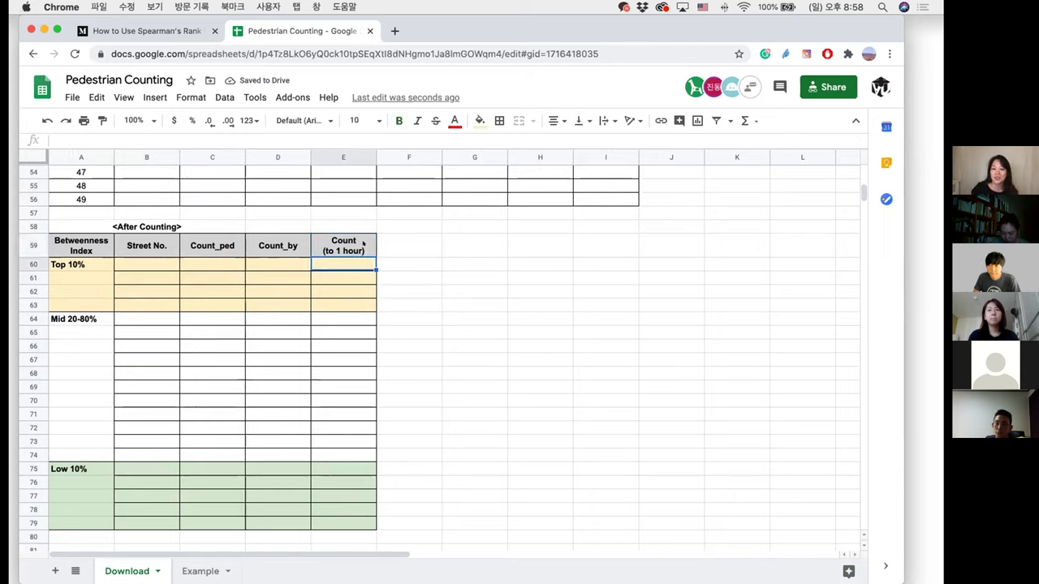
pyautogui.write('84')
pyautogui.press('Return')
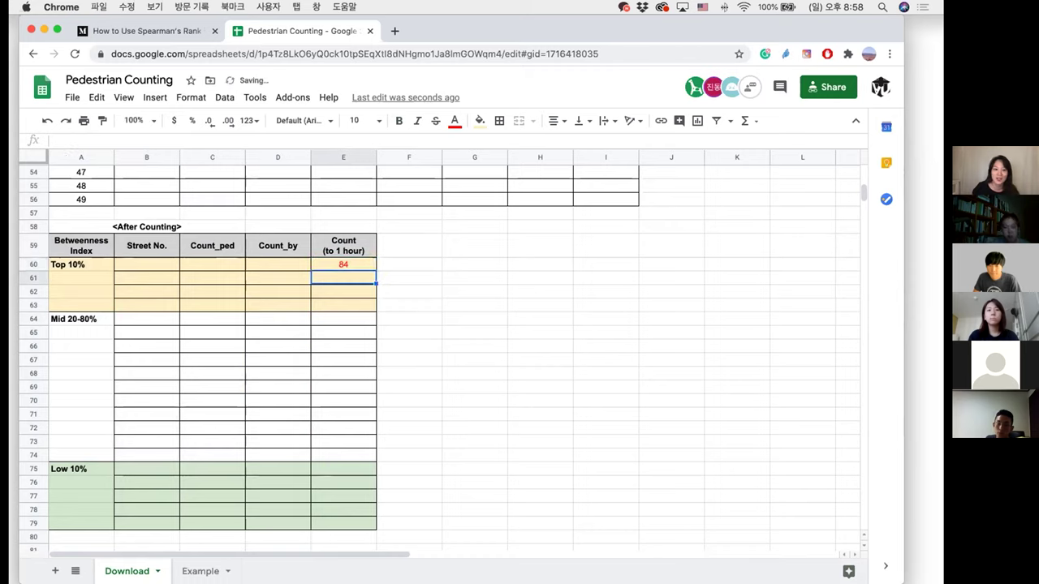
pyautogui.press('Up')
pyautogui.write('*4')
pyautogui.press('Return')
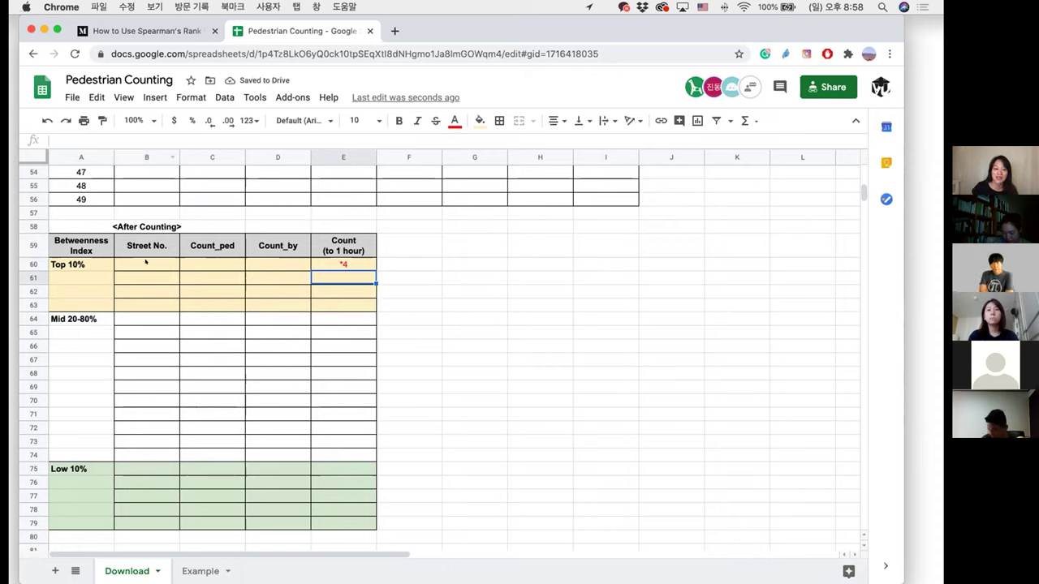
pyautogui.click(85, 265)
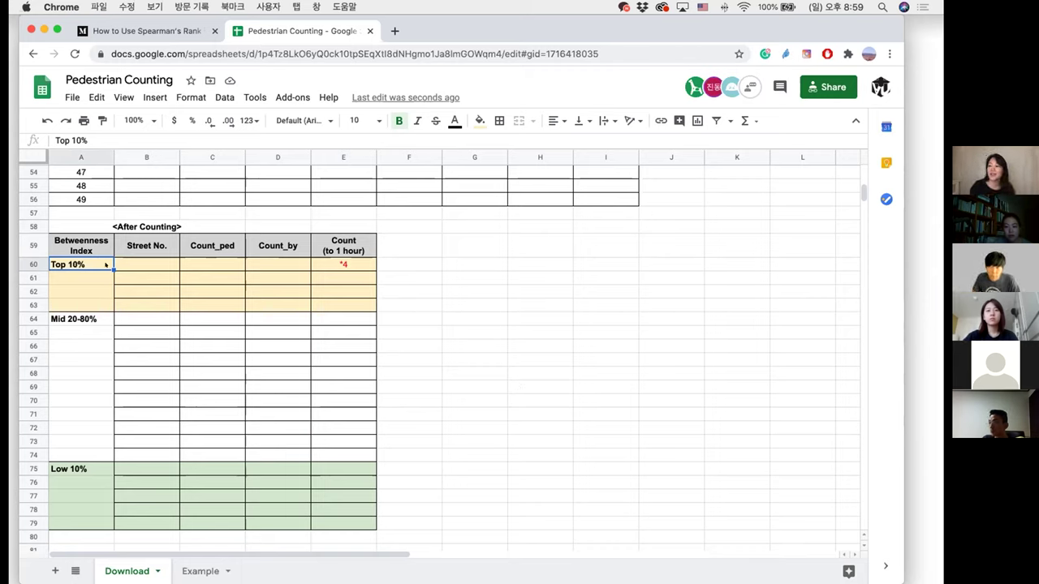
pyautogui.click(153, 261)
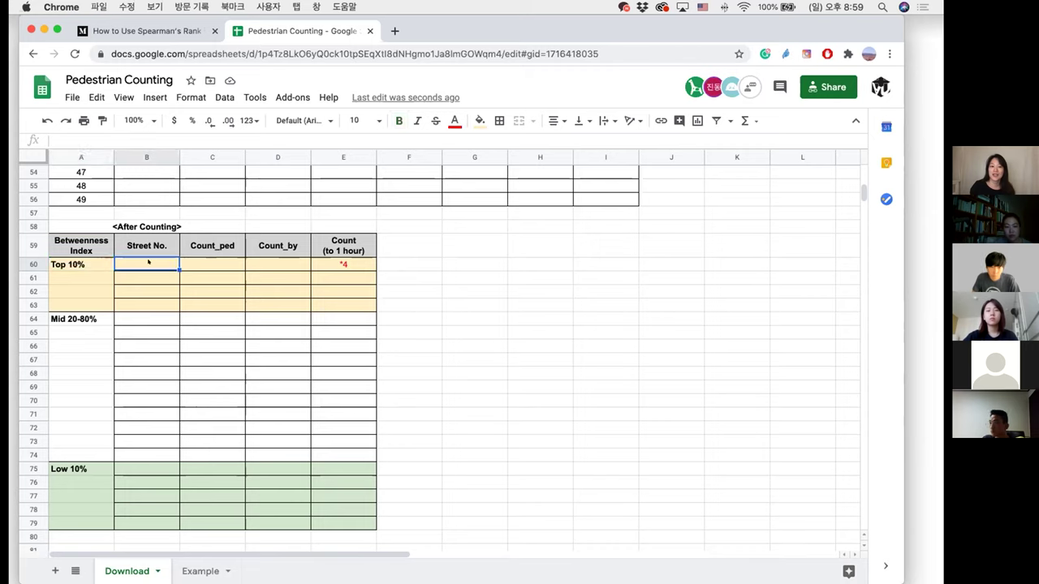
pyautogui.click(91, 263)
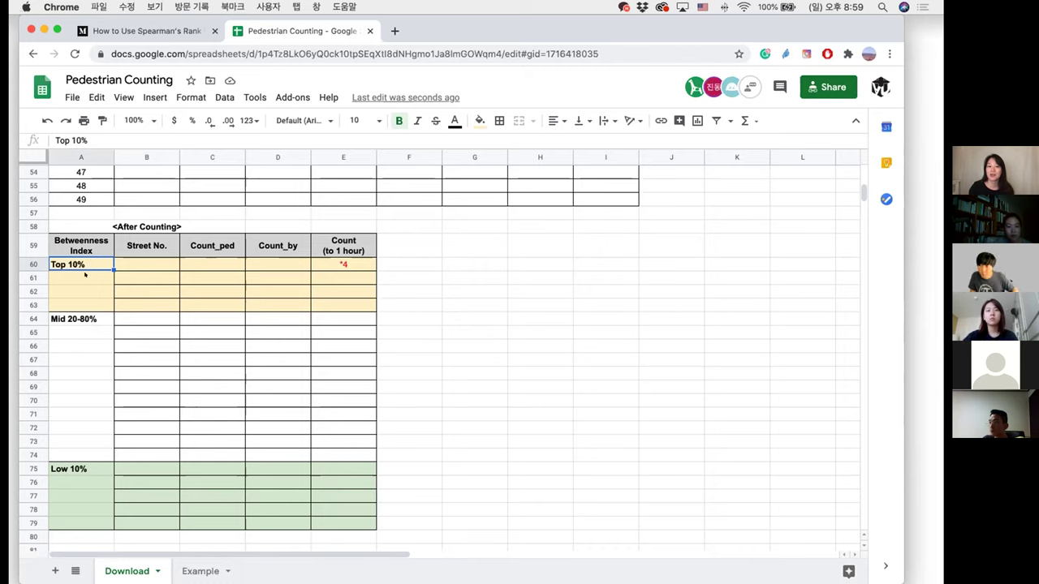
pyautogui.click(93, 276)
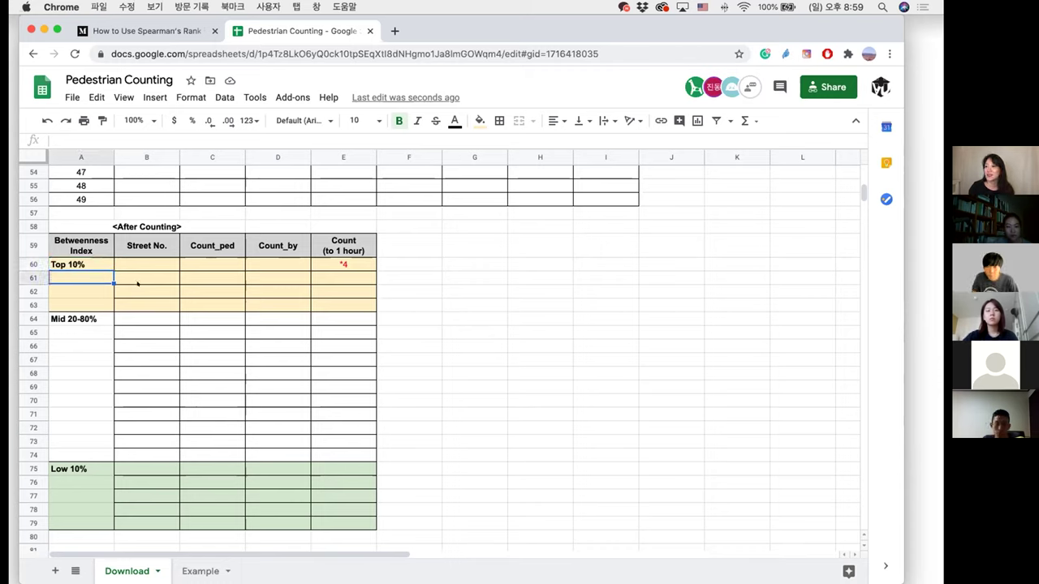
pyautogui.click(532, 305)
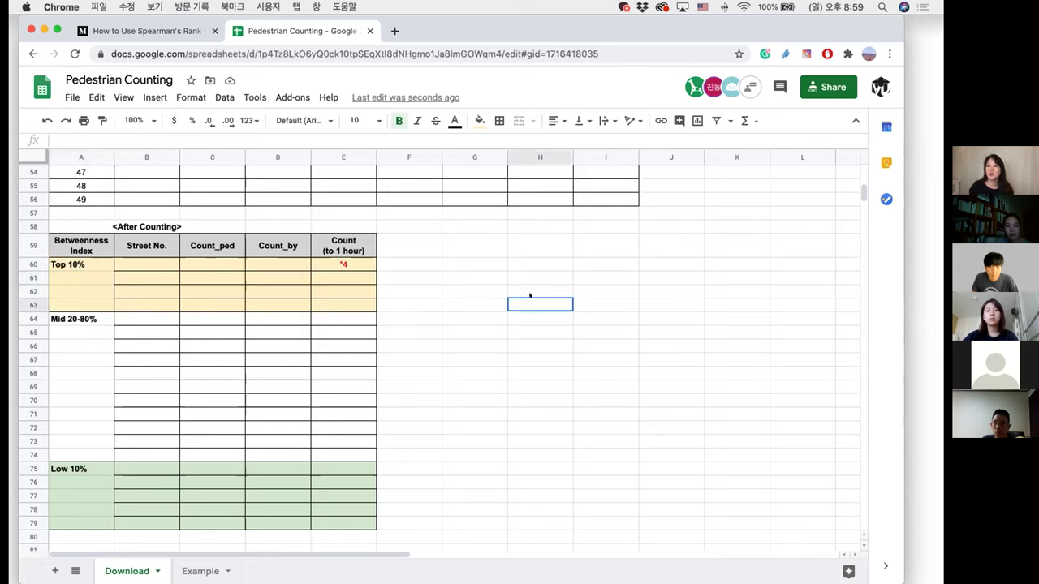
pyautogui.click(94, 275)
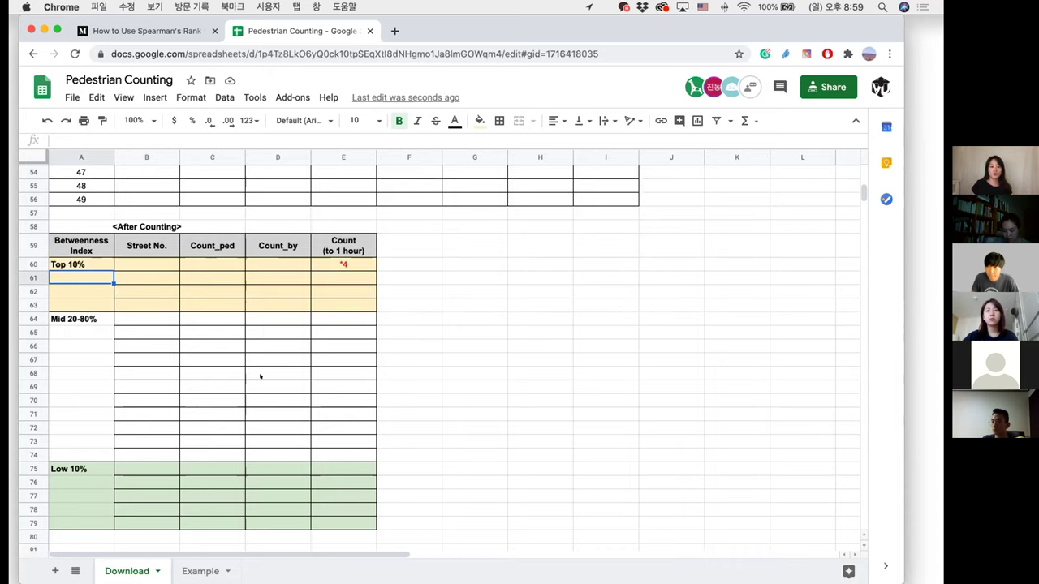
pyautogui.scroll(8, 304, 357)
pyautogui.scroll(4, 278, 349)
pyautogui.scroll(4, 289, 376)
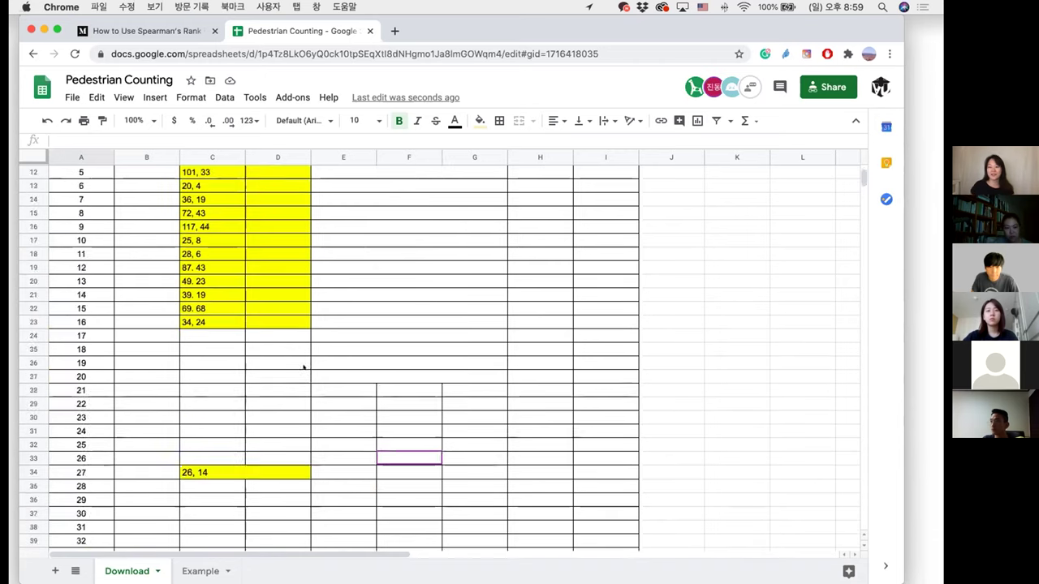
pyautogui.scroll(2, 303, 364)
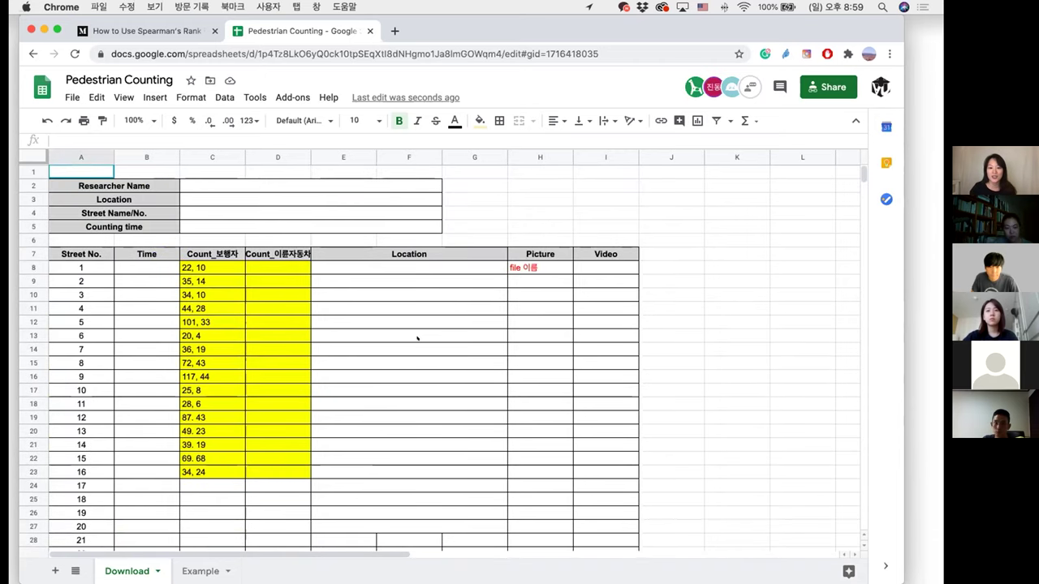
pyautogui.click(540, 267)
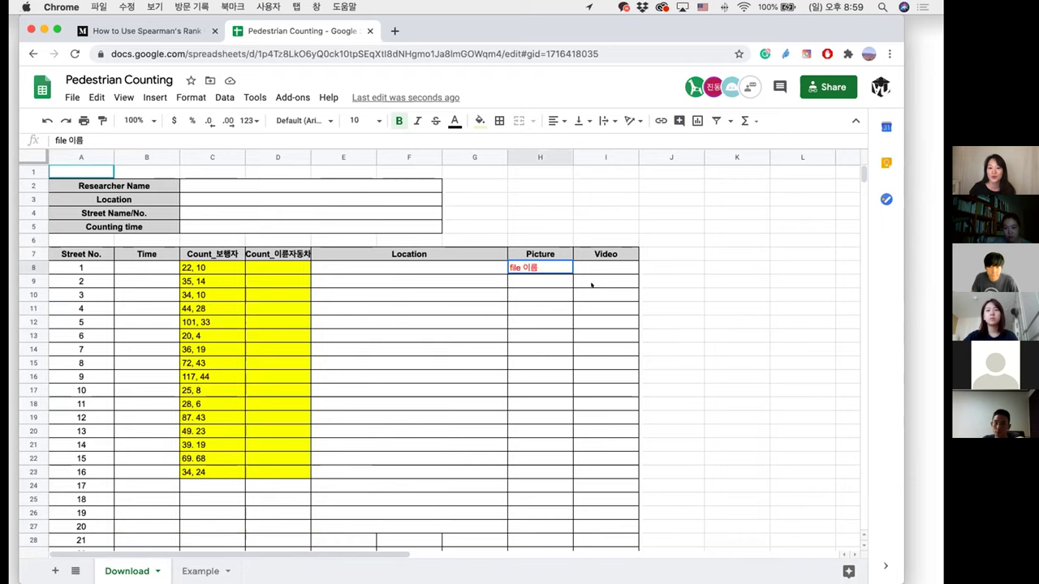
pyautogui.scroll(-7, 560, 320)
pyautogui.scroll(-4, 560, 324)
pyautogui.scroll(-6, 561, 325)
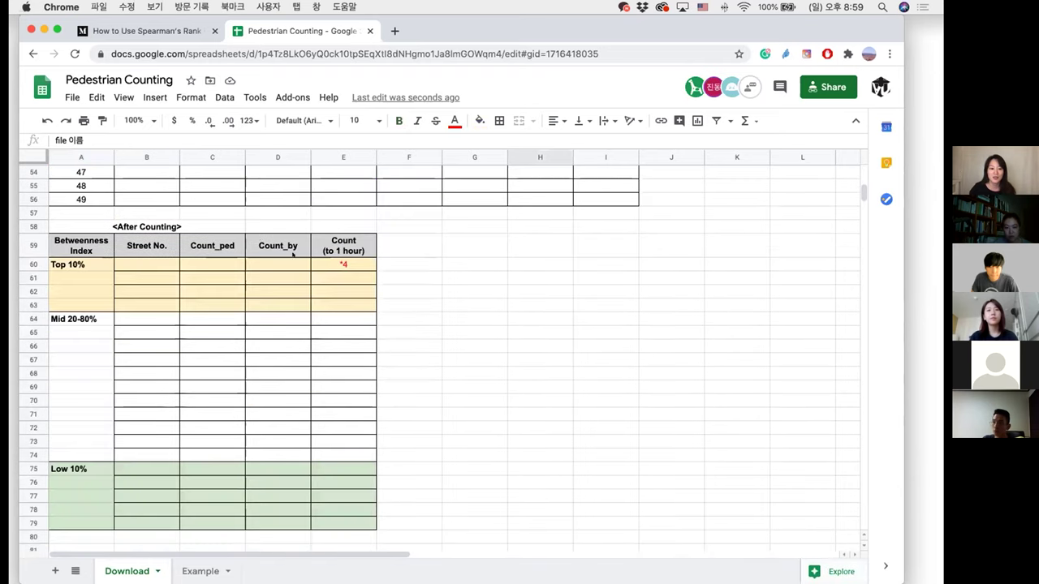
pyautogui.click(365, 251)
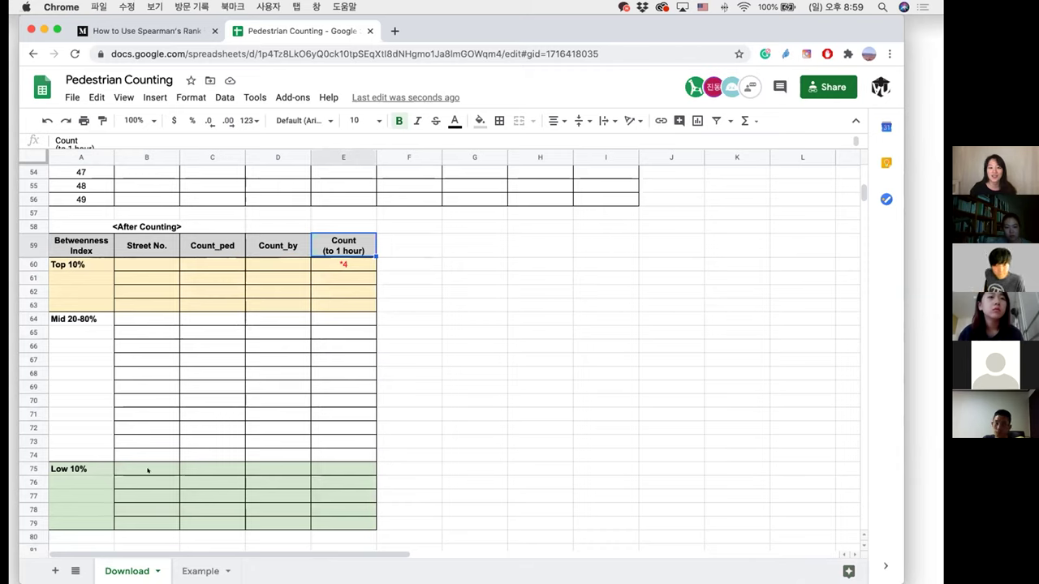
pyautogui.click(74, 265)
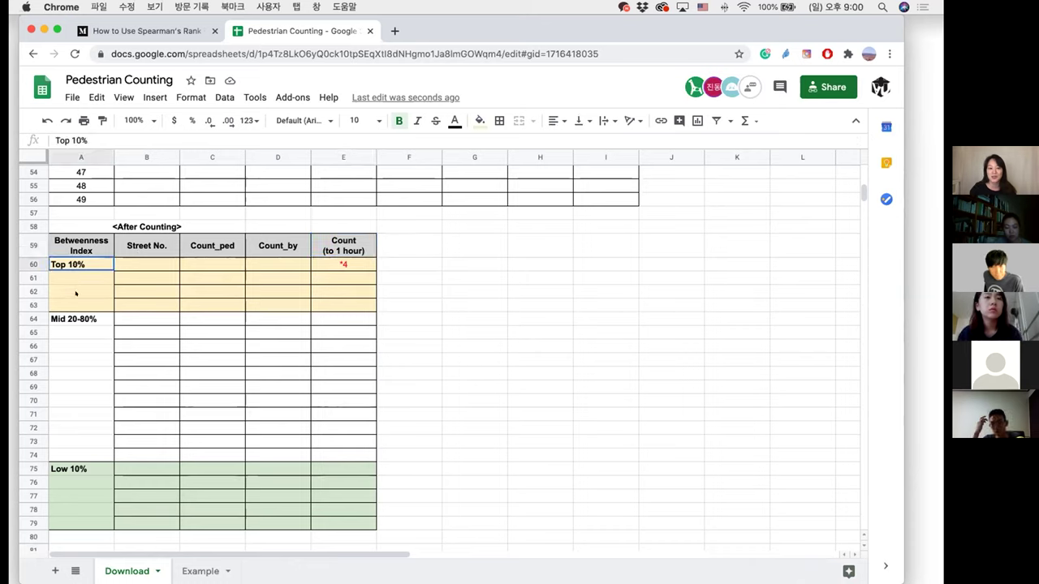
pyautogui.moveTo(74, 265); pyautogui.dragTo(76, 296)
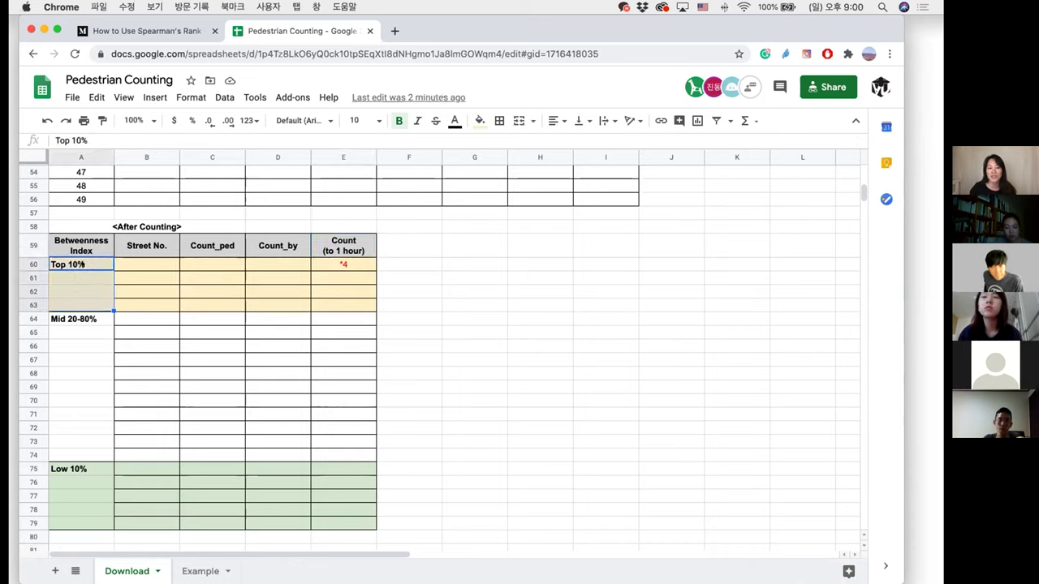
pyautogui.click(89, 265)
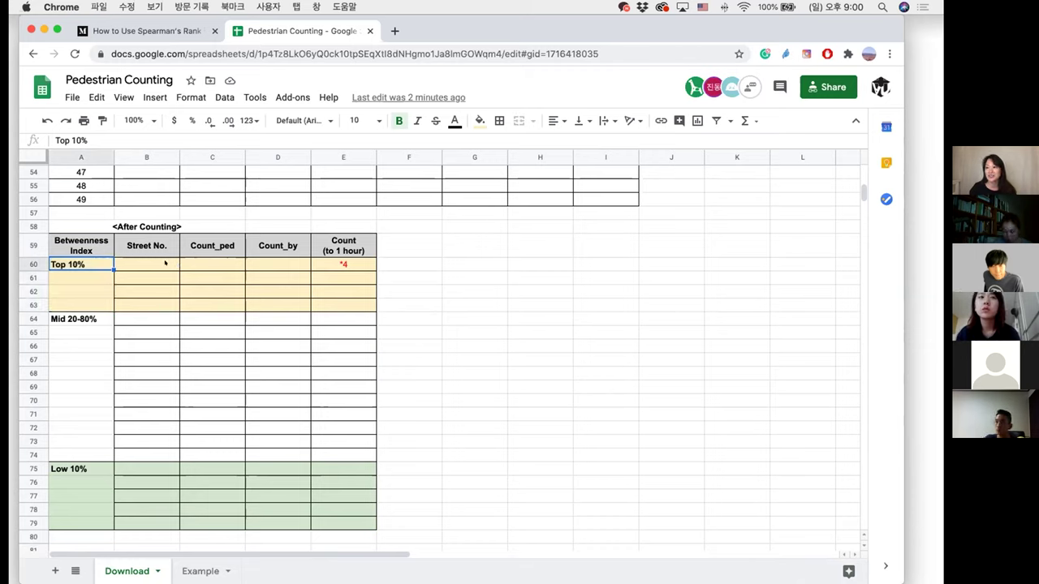
pyautogui.moveTo(165, 262); pyautogui.dragTo(169, 522)
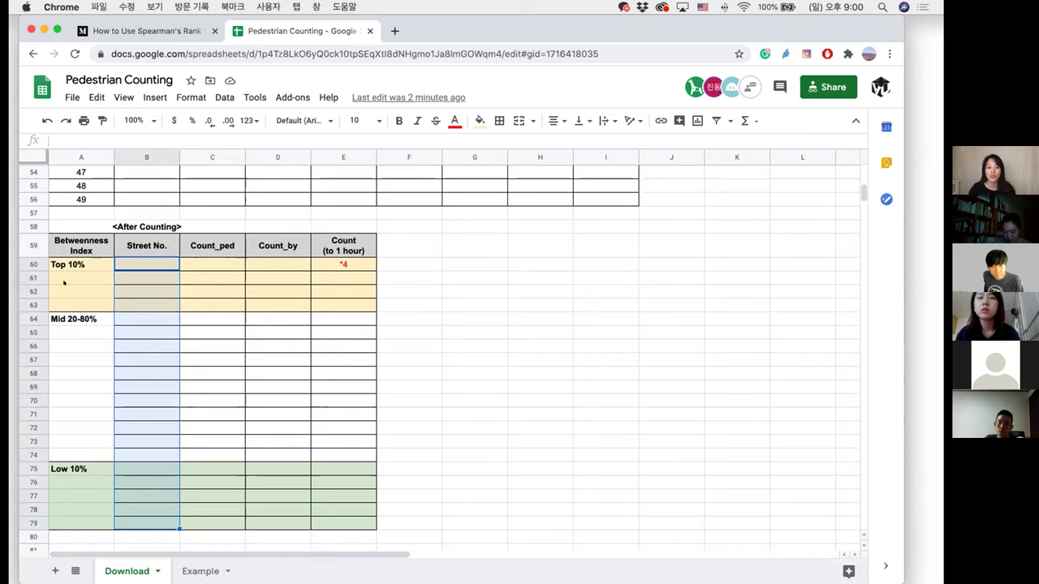
pyautogui.moveTo(63, 264); pyautogui.dragTo(63, 294)
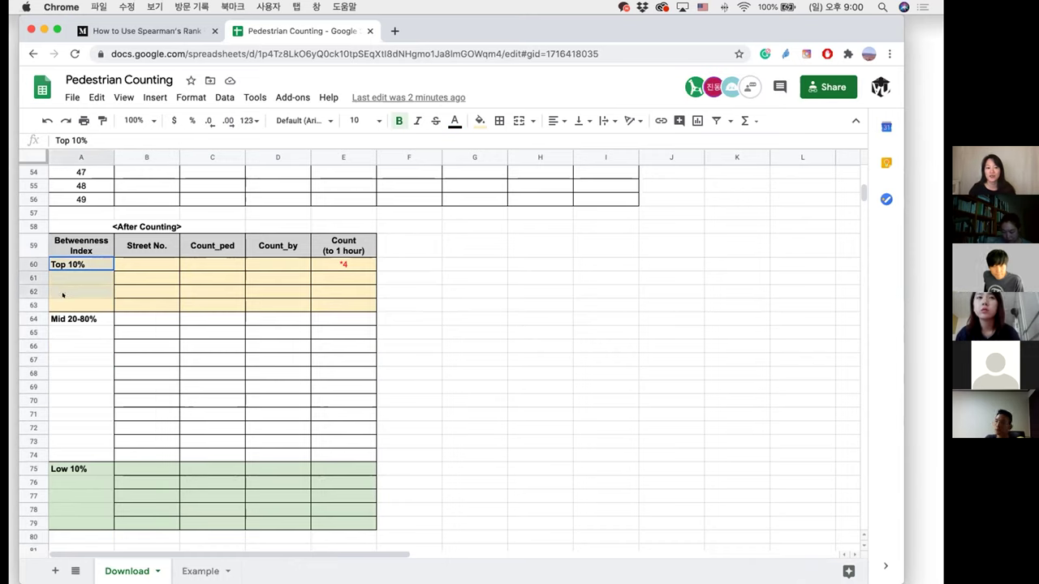
pyautogui.moveTo(63, 295); pyautogui.dragTo(62, 305)
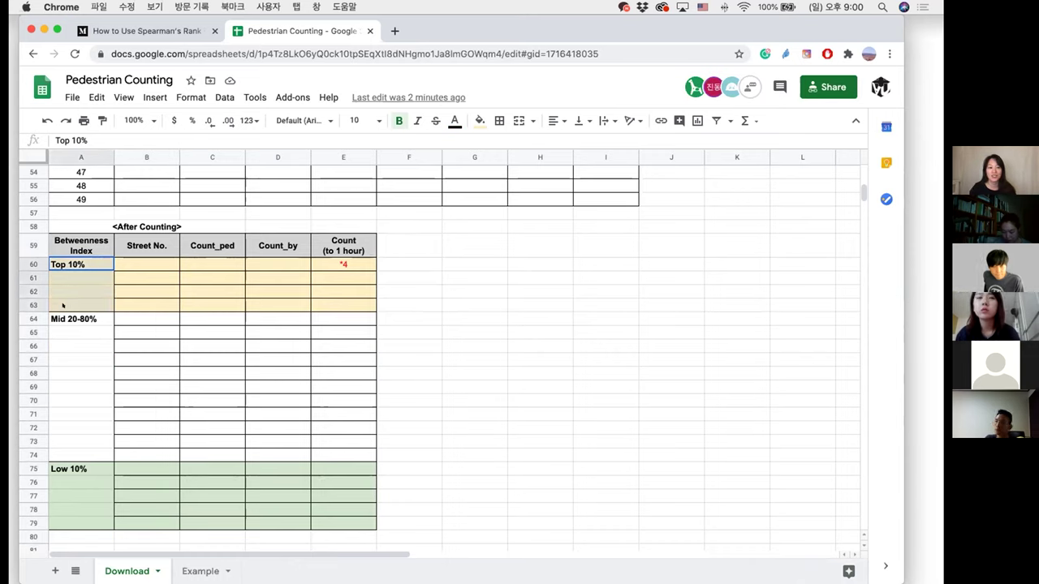
pyautogui.click(93, 264)
pyautogui.click(127, 264)
pyautogui.click(92, 263)
pyautogui.click(127, 263)
pyautogui.click(86, 263)
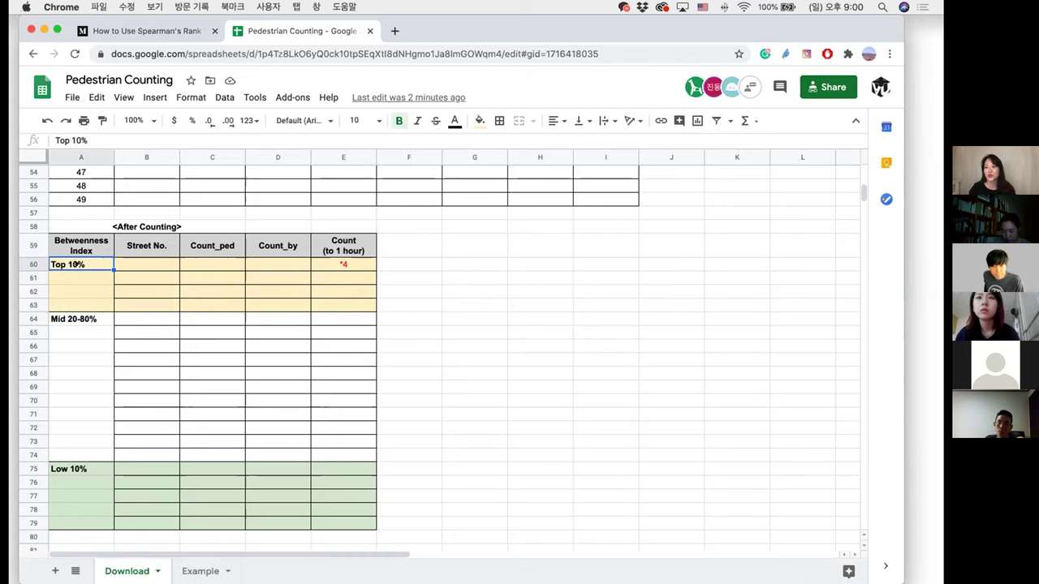
pyautogui.click(124, 262)
pyautogui.press('Left')
pyautogui.click(456, 305)
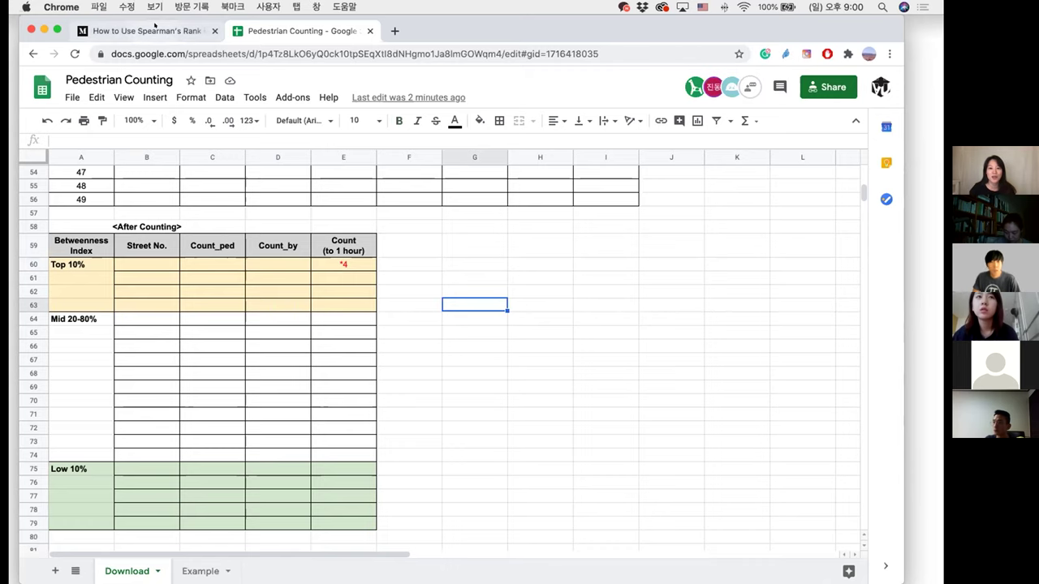
pyautogui.click(146, 31)
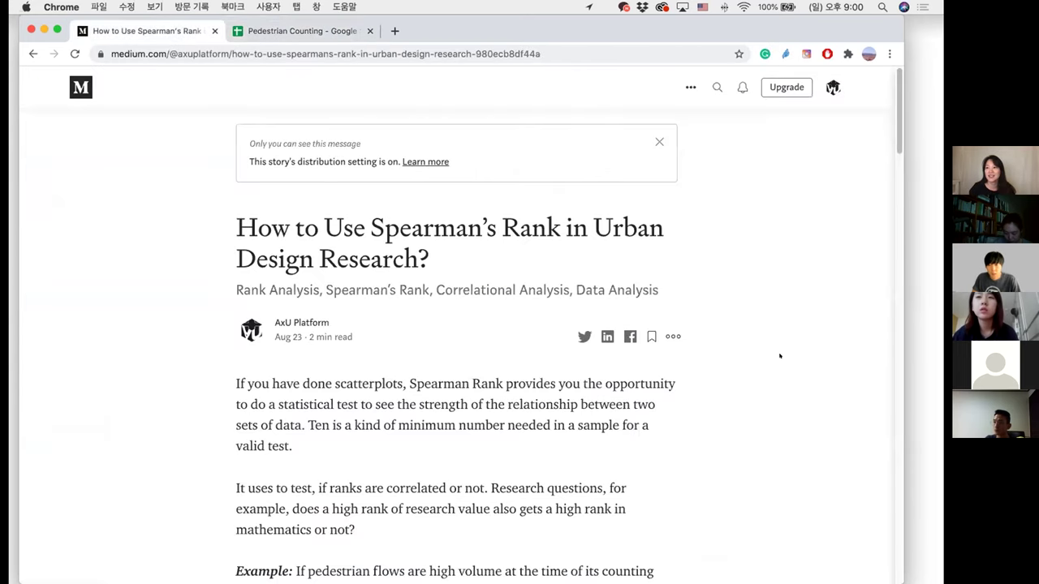
# Scroll the Spearman's Rank article down to its Betweenness_rank and Counting_rank table
pyautogui.scroll(-3, 779, 356)
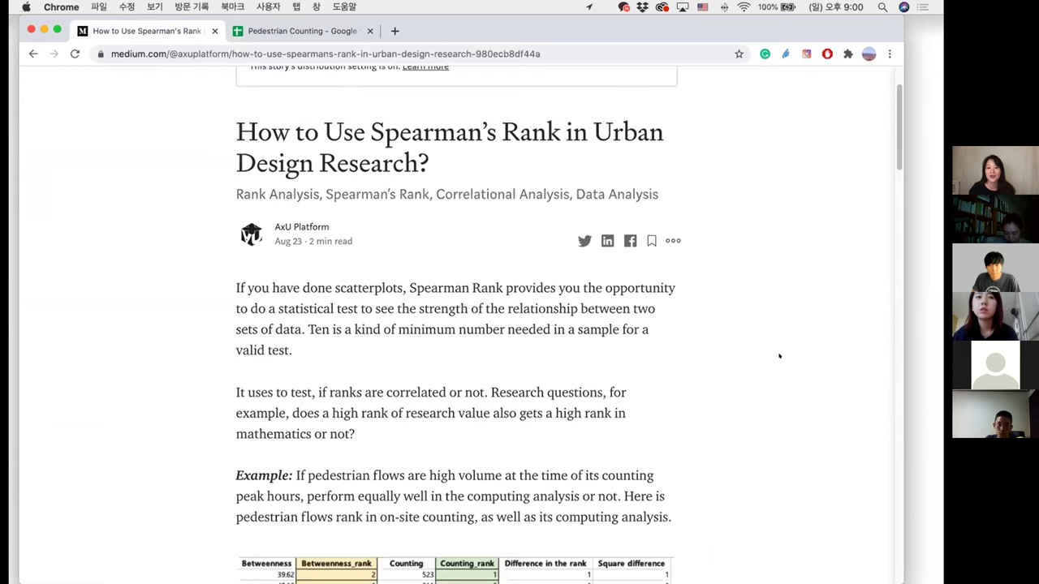
pyautogui.scroll(-1, 780, 355)
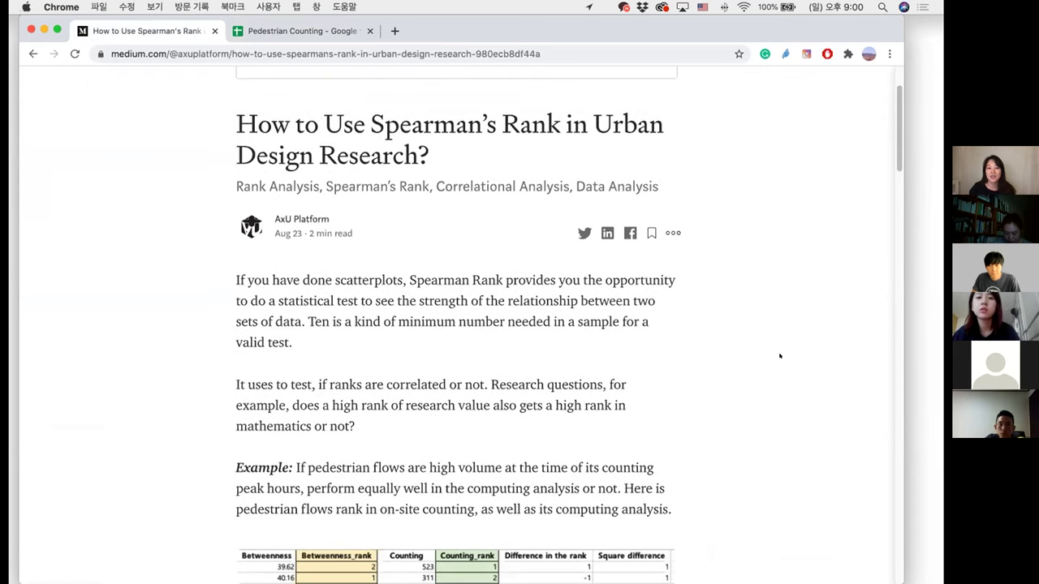
pyautogui.scroll(-1, 784, 356)
pyautogui.scroll(-2, 788, 357)
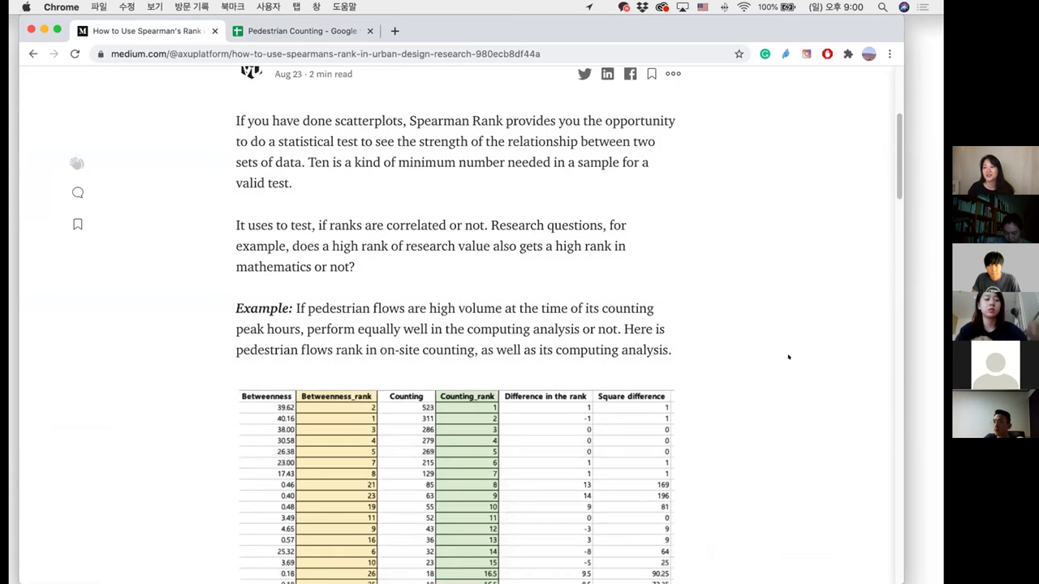
pyautogui.scroll(2, 787, 356)
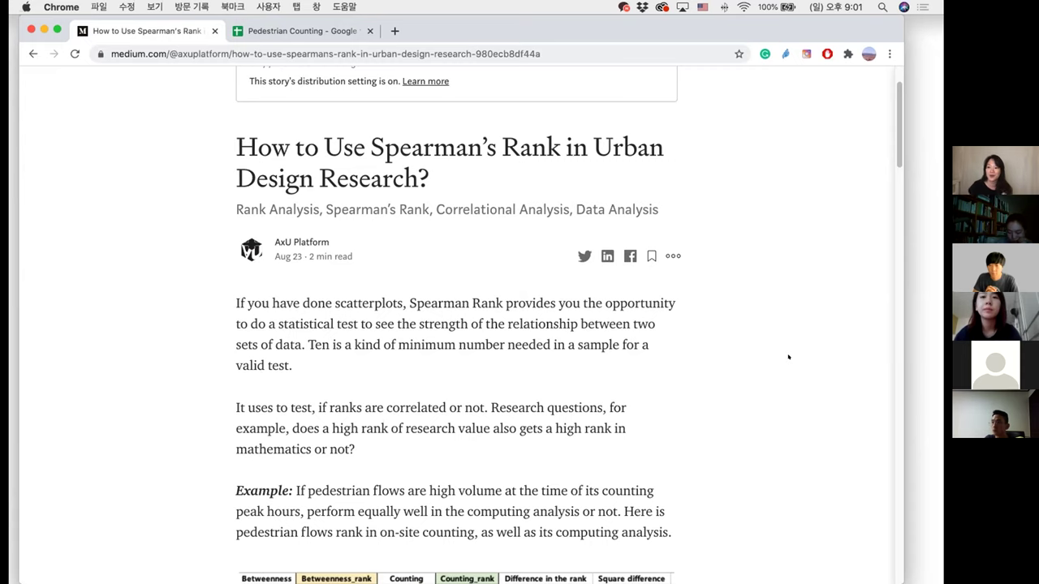
pyautogui.scroll(-1, 439, 338)
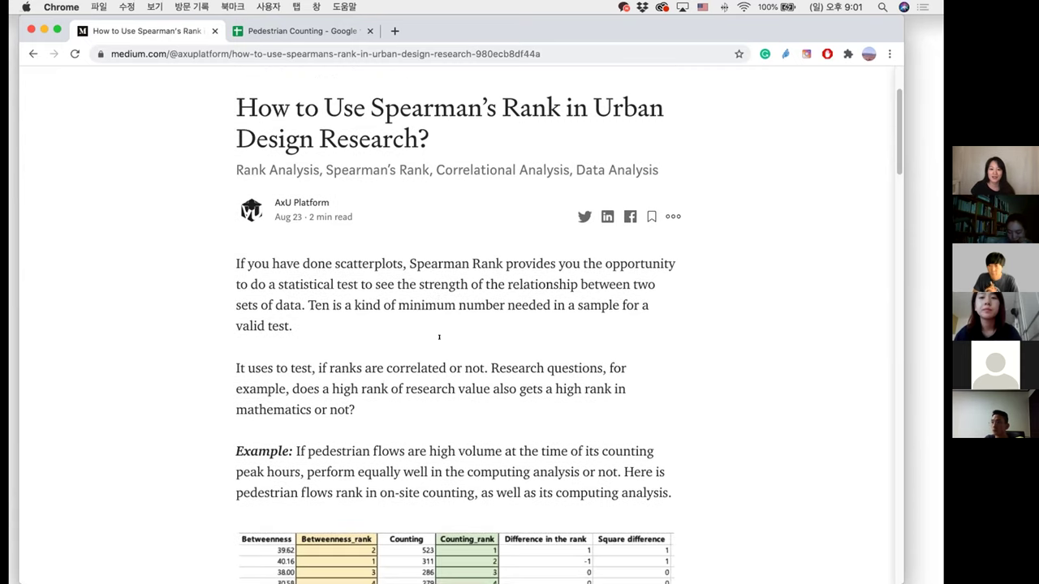
pyautogui.scroll(-1, 439, 338)
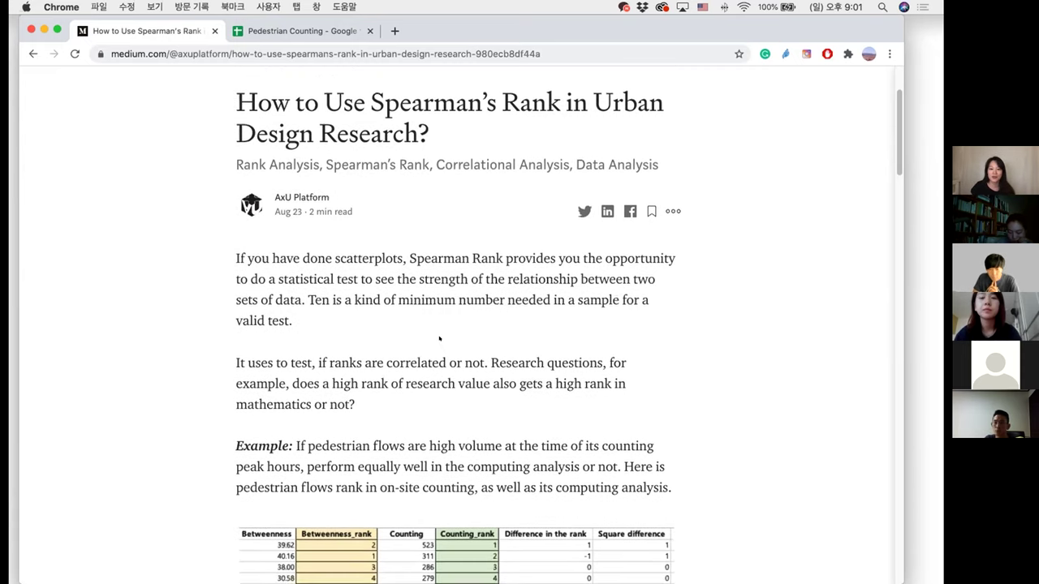
pyautogui.scroll(-1, 439, 338)
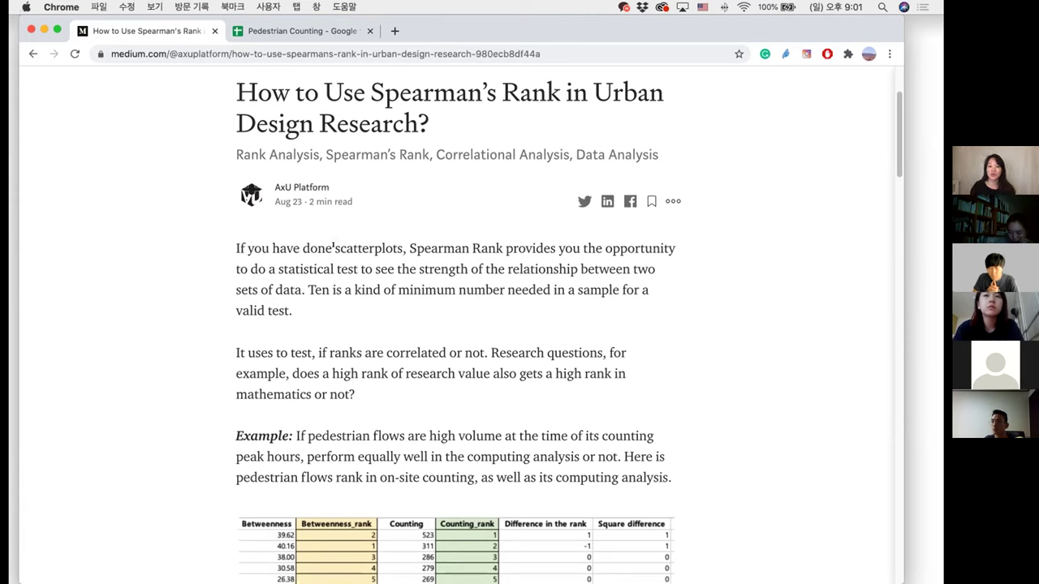
# Highlight 'scatterplots' and sketch scatterplot axes with a rising point cloud over the article
pyautogui.doubleClick(334, 247)
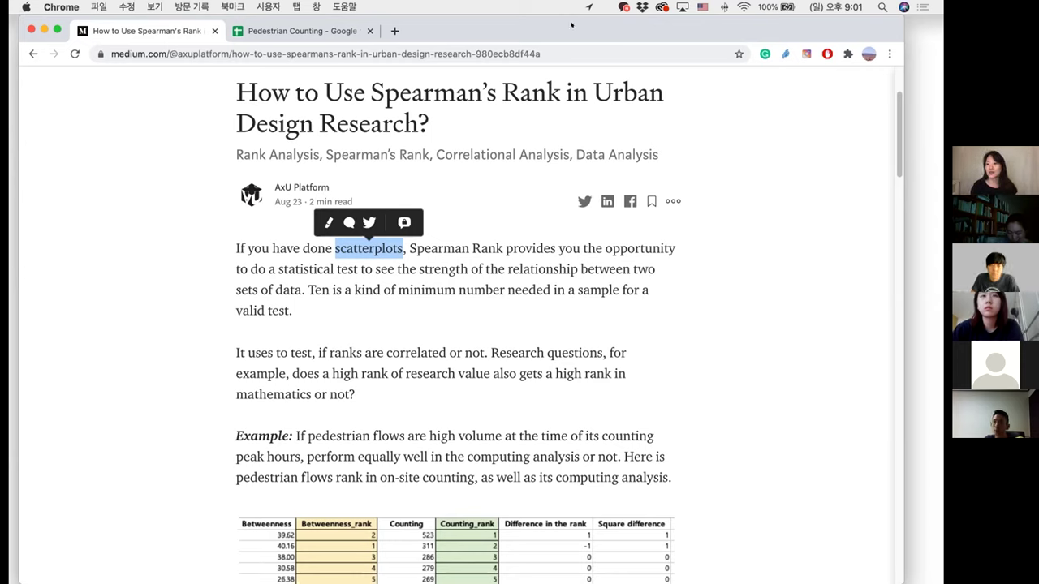
pyautogui.moveTo(648, 242); pyautogui.dragTo(659, 402)
pyautogui.moveTo(827, 414)
pyautogui.mouseDown()
pyautogui.moveTo(655, 401)
pyautogui.moveTo(711, 386)
pyautogui.mouseUp()
pyautogui.moveTo(725, 365); pyautogui.dragTo(792, 294)
pyautogui.moveTo(815, 290); pyautogui.dragTo(833, 256)
pyautogui.moveTo(744, 341); pyautogui.dragTo(755, 331)
pyautogui.click(765, 305)
pyautogui.click(792, 272)
pyautogui.moveTo(771, 282); pyautogui.dragTo(755, 309)
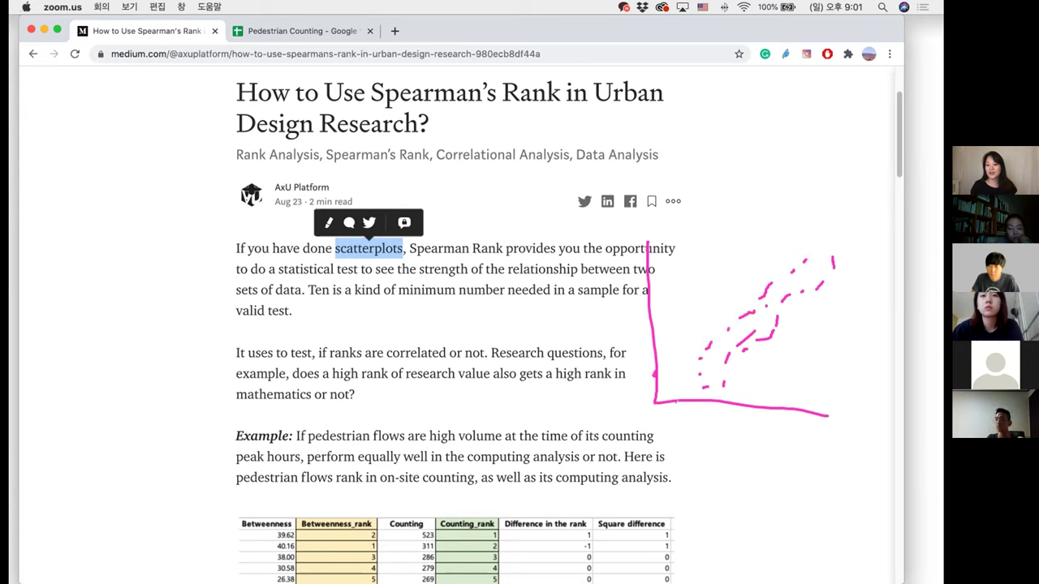
# Sketch a second chart outline beside the title, then clear all drawings
pyautogui.moveTo(696, 116)
pyautogui.mouseDown()
pyautogui.moveTo(684, 239)
pyautogui.moveTo(843, 250)
pyautogui.mouseUp()
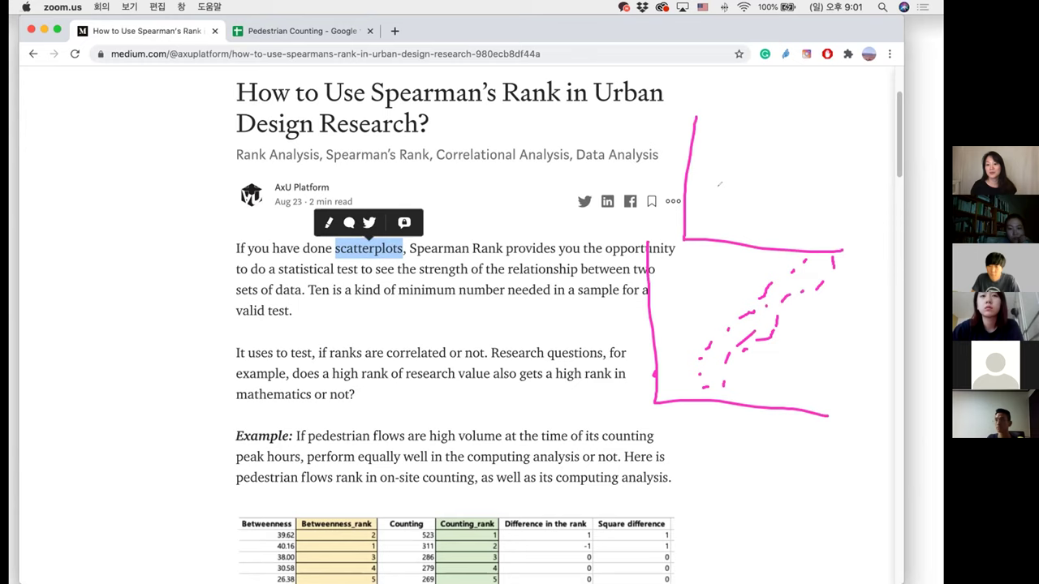
pyautogui.moveTo(688, 172); pyautogui.dragTo(713, 237)
pyautogui.moveTo(718, 179)
pyautogui.mouseDown()
pyautogui.moveTo(737, 199)
pyautogui.moveTo(743, 236)
pyautogui.mouseUp()
pyautogui.moveTo(729, 154)
pyautogui.mouseDown()
pyautogui.moveTo(751, 128)
pyautogui.moveTo(777, 238)
pyautogui.mouseUp()
pyautogui.rightClick(683, 109)
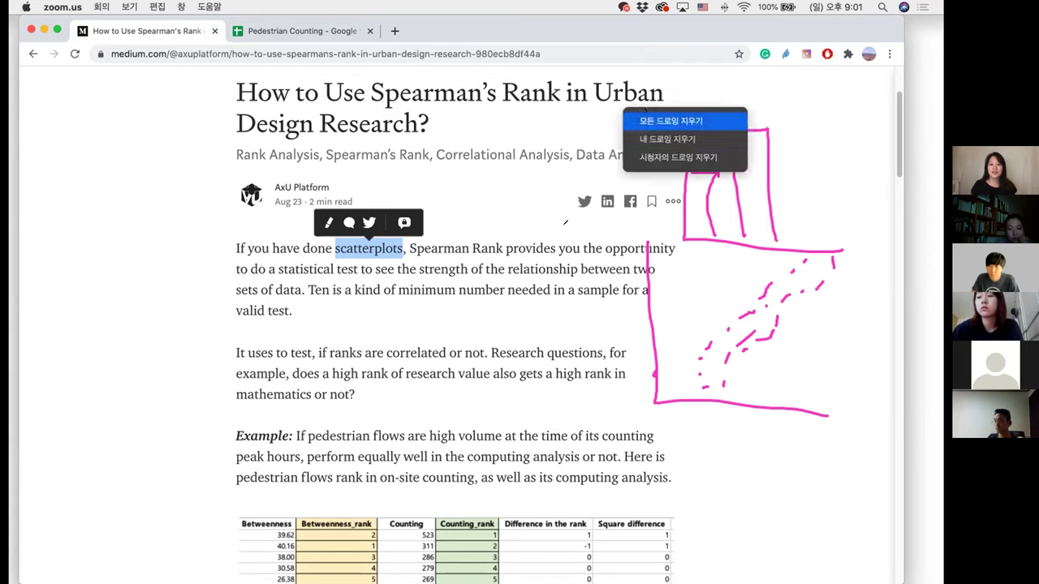
pyautogui.click(707, 116)
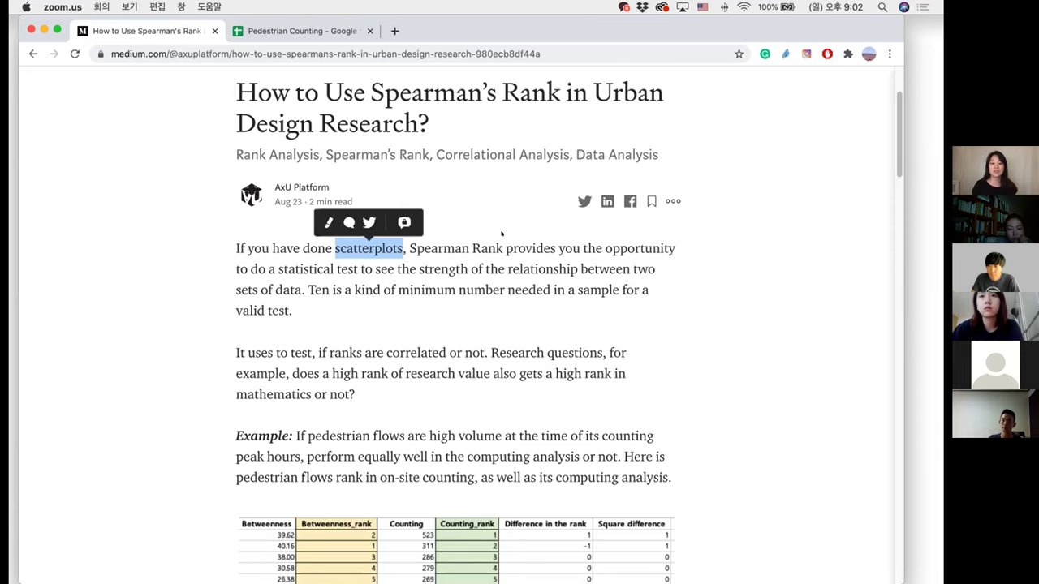
# Deselect 'scatterplots' and scroll down to the Example Data Sheet table
pyautogui.click(471, 249)
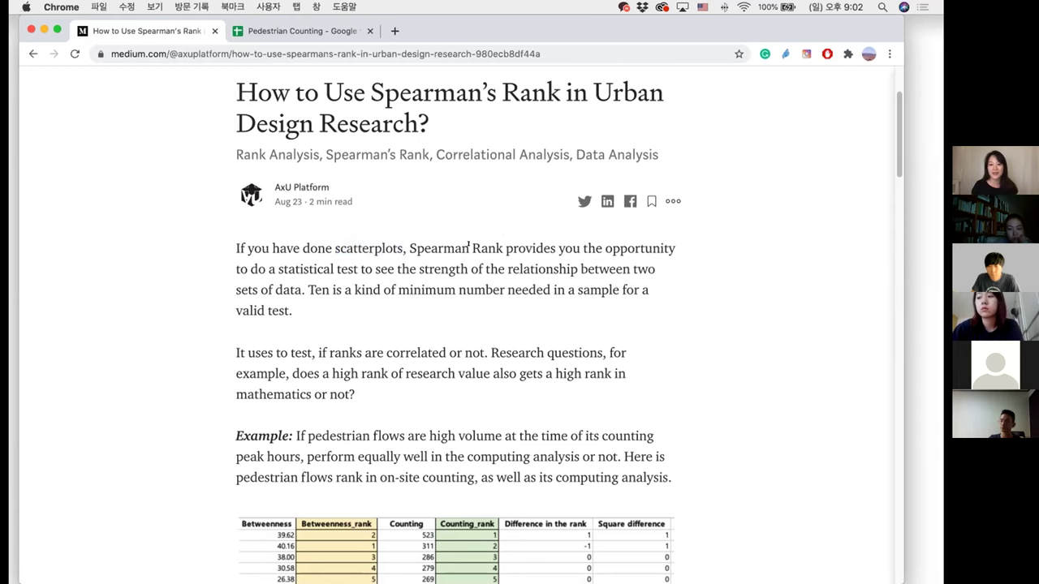
pyautogui.scroll(-5, 469, 247)
pyautogui.scroll(3, 468, 243)
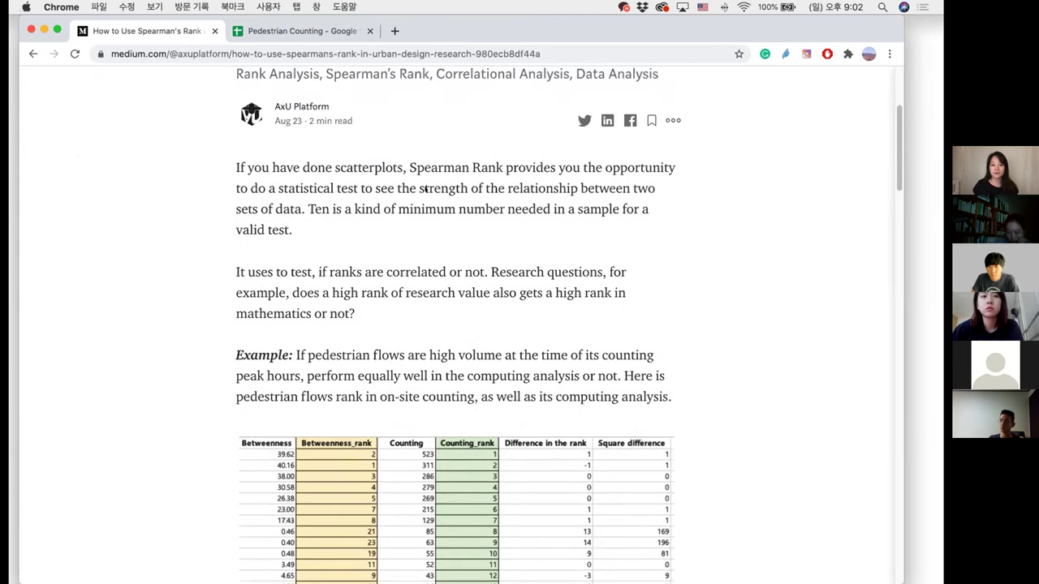
pyautogui.scroll(-2, 425, 190)
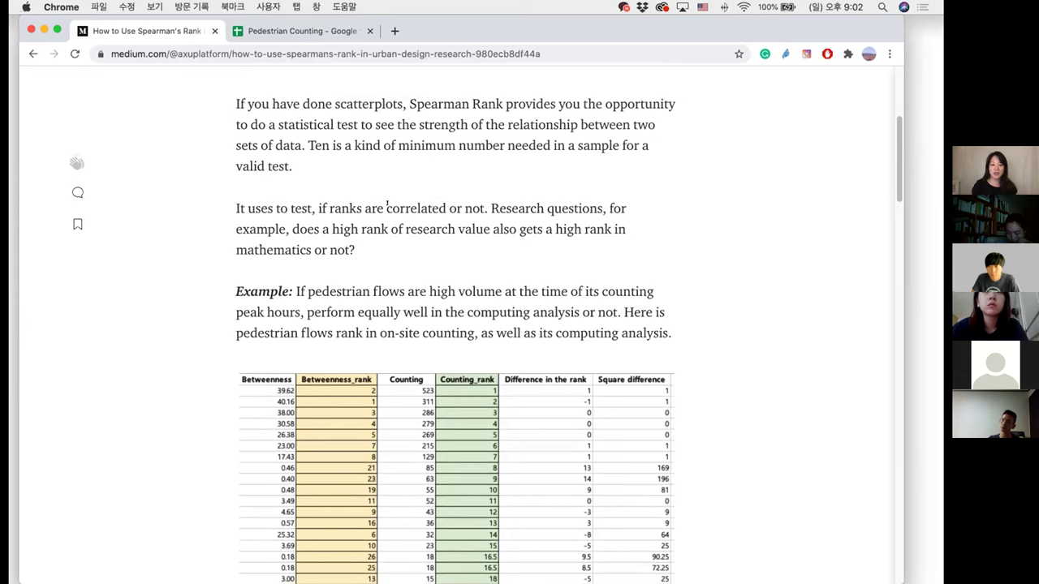
pyautogui.scroll(-5, 425, 190)
pyautogui.scroll(-2, 387, 201)
pyautogui.scroll(3, 387, 201)
pyautogui.scroll(-2, 387, 201)
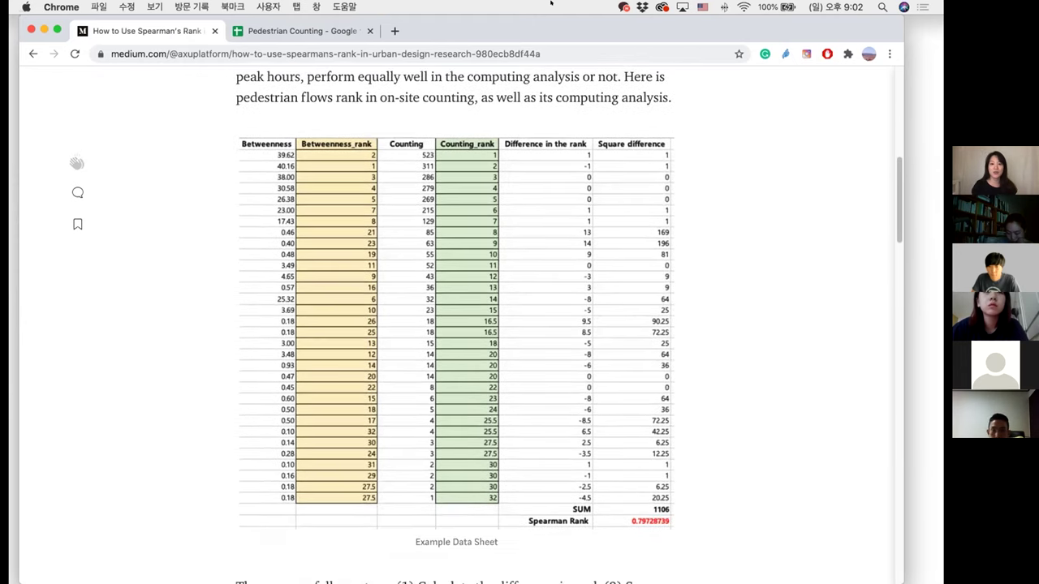
# Circle the Betweenness and Counting headers, arrow down the rank columns, then clear all drawings
pyautogui.click(334, 121)
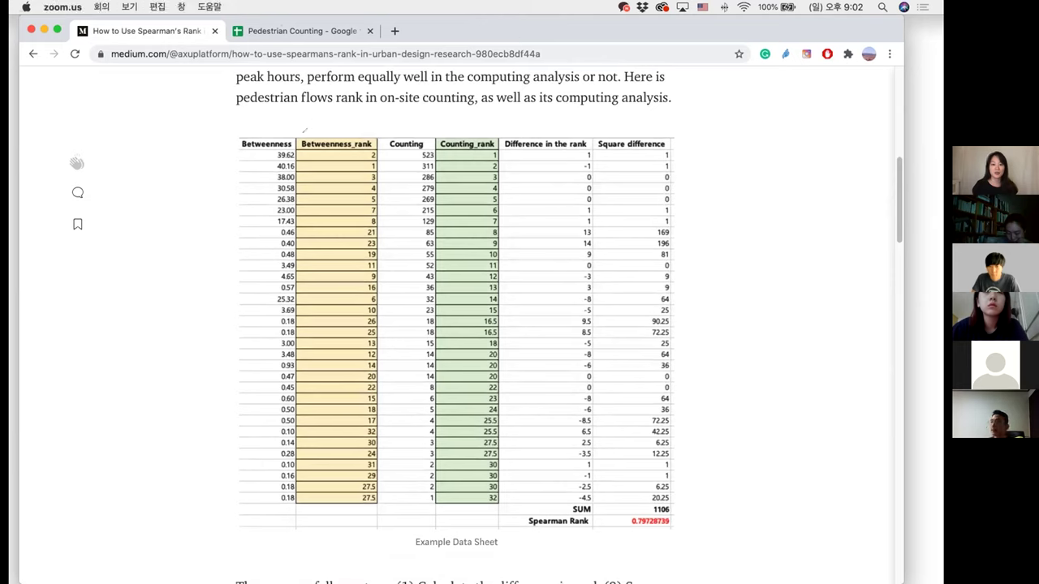
pyautogui.moveTo(244, 136); pyautogui.dragTo(234, 129)
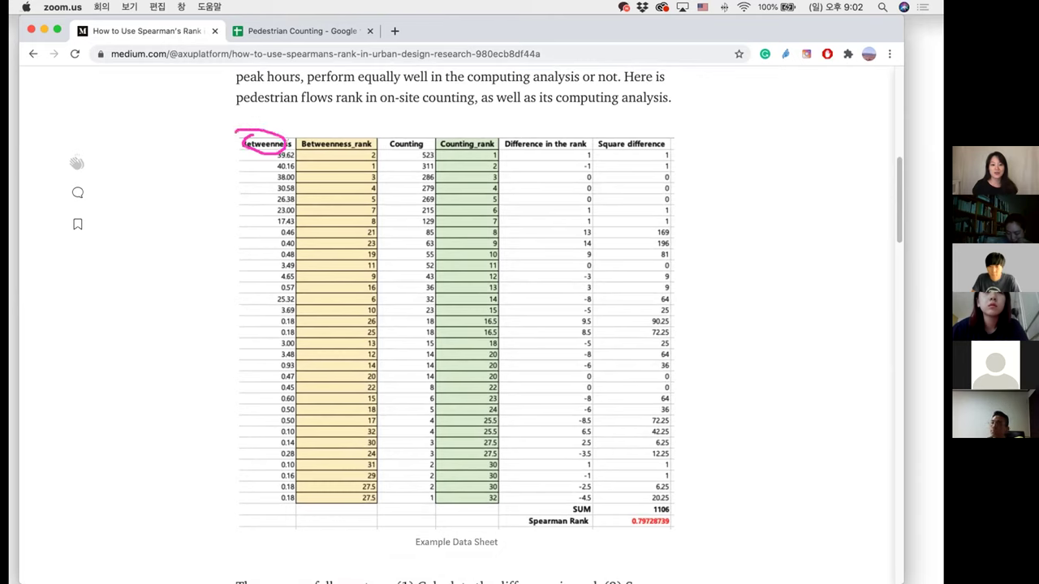
pyautogui.moveTo(263, 159); pyautogui.dragTo(279, 163)
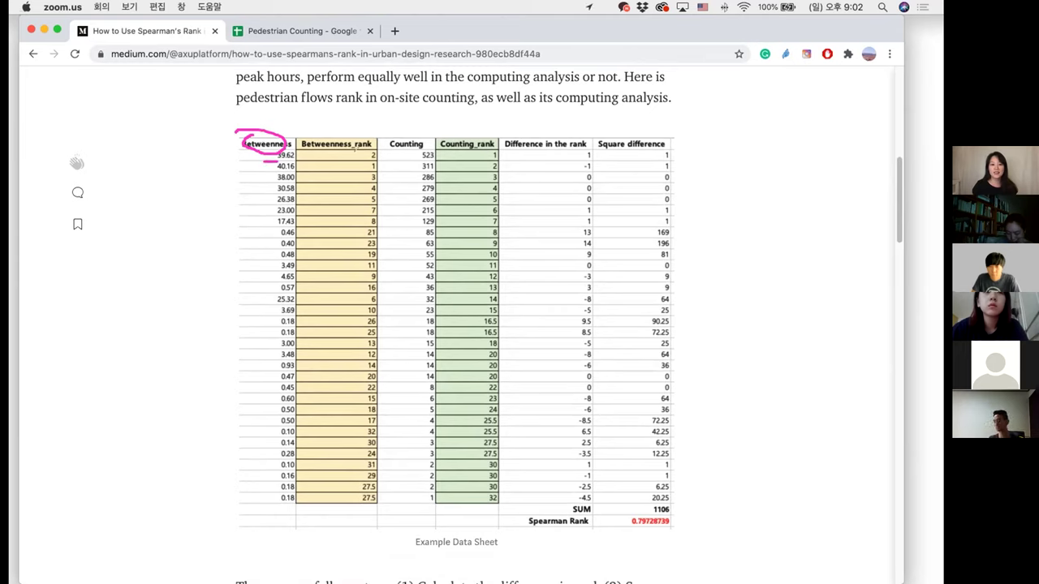
pyautogui.moveTo(363, 166); pyautogui.dragTo(379, 168)
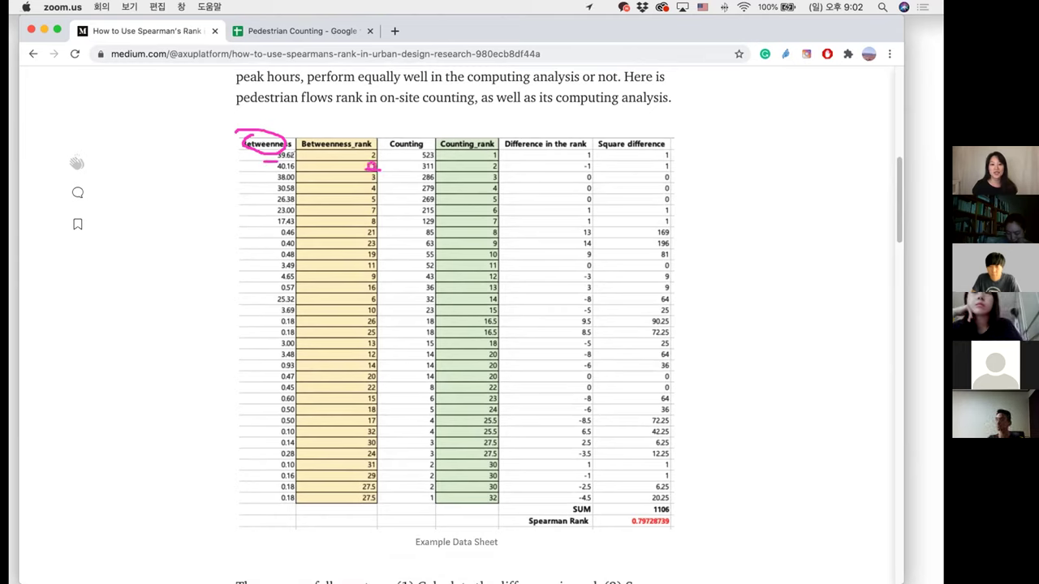
pyautogui.moveTo(278, 165); pyautogui.dragTo(293, 166)
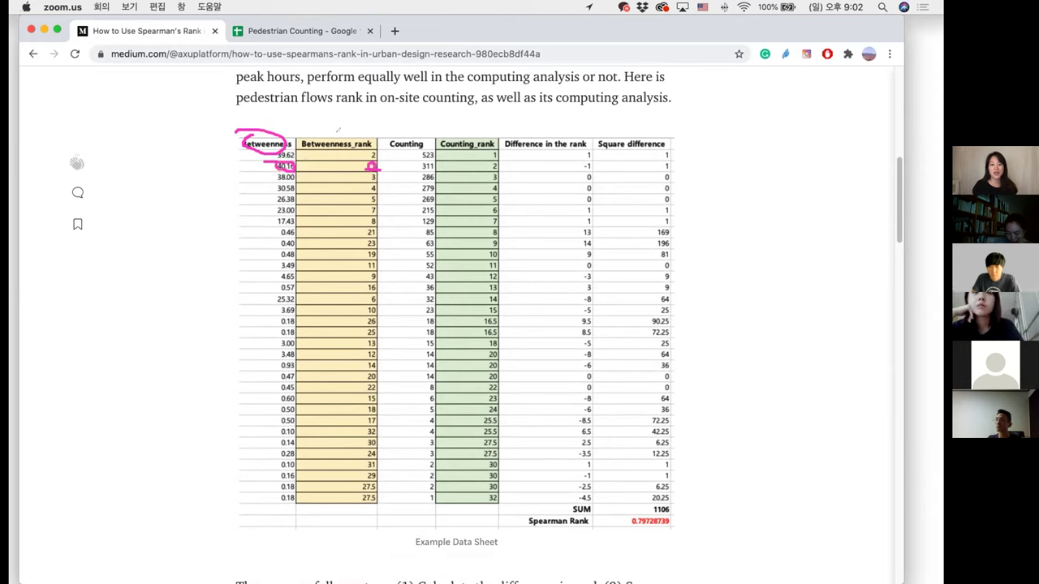
pyautogui.moveTo(335, 166); pyautogui.dragTo(339, 286)
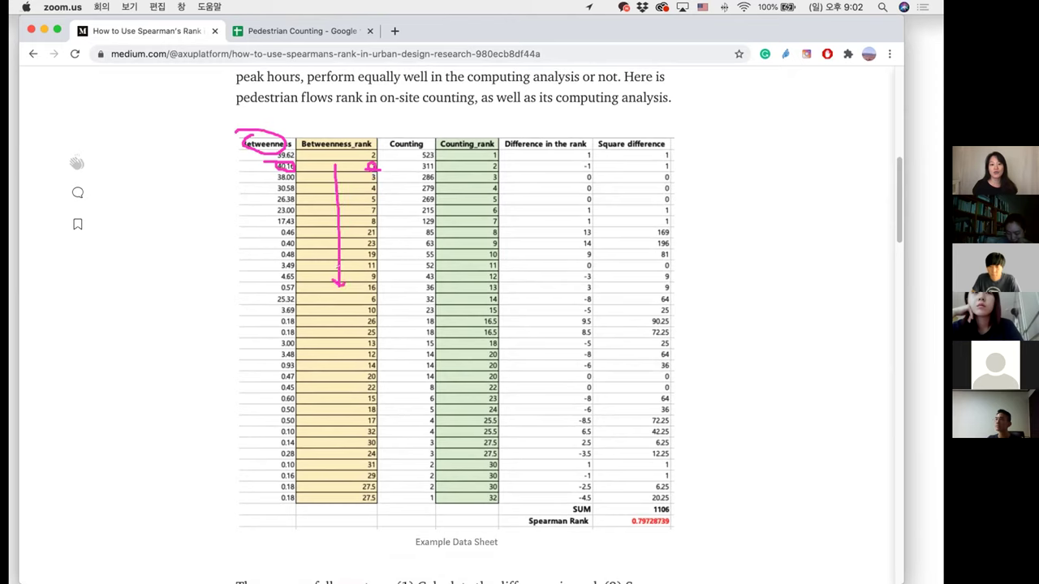
pyautogui.moveTo(272, 184)
pyautogui.mouseDown()
pyautogui.moveTo(262, 309)
pyautogui.moveTo(266, 294)
pyautogui.mouseUp()
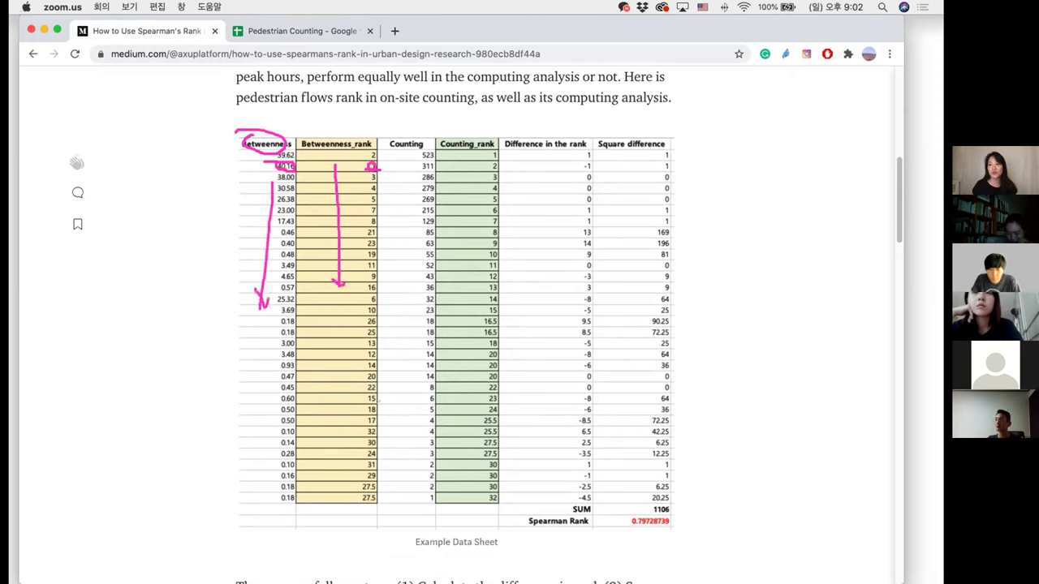
pyautogui.moveTo(429, 151)
pyautogui.mouseDown()
pyautogui.moveTo(406, 156)
pyautogui.moveTo(379, 140)
pyautogui.moveTo(439, 133)
pyautogui.mouseUp()
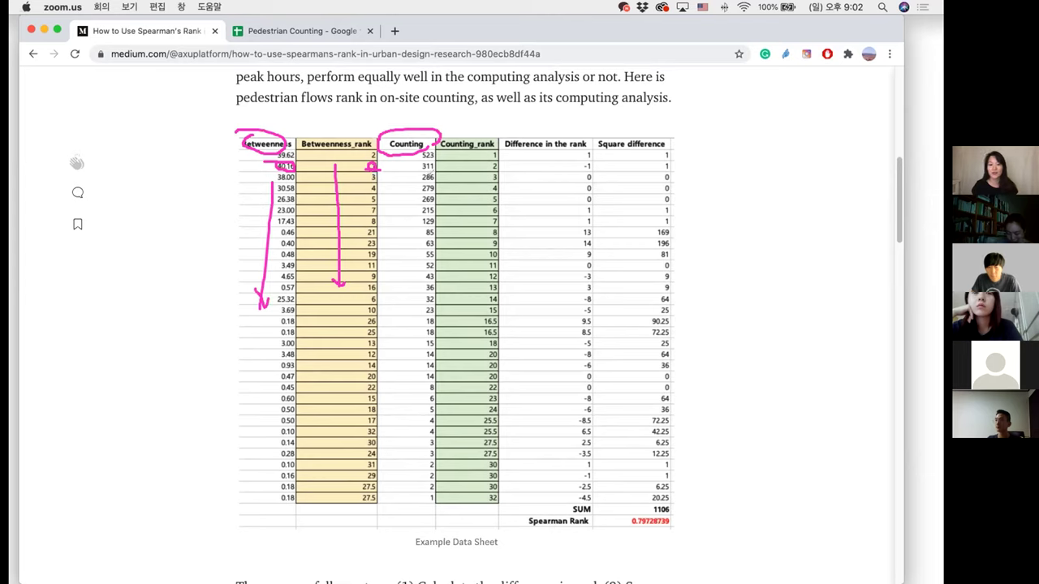
pyautogui.moveTo(481, 154); pyautogui.dragTo(479, 221)
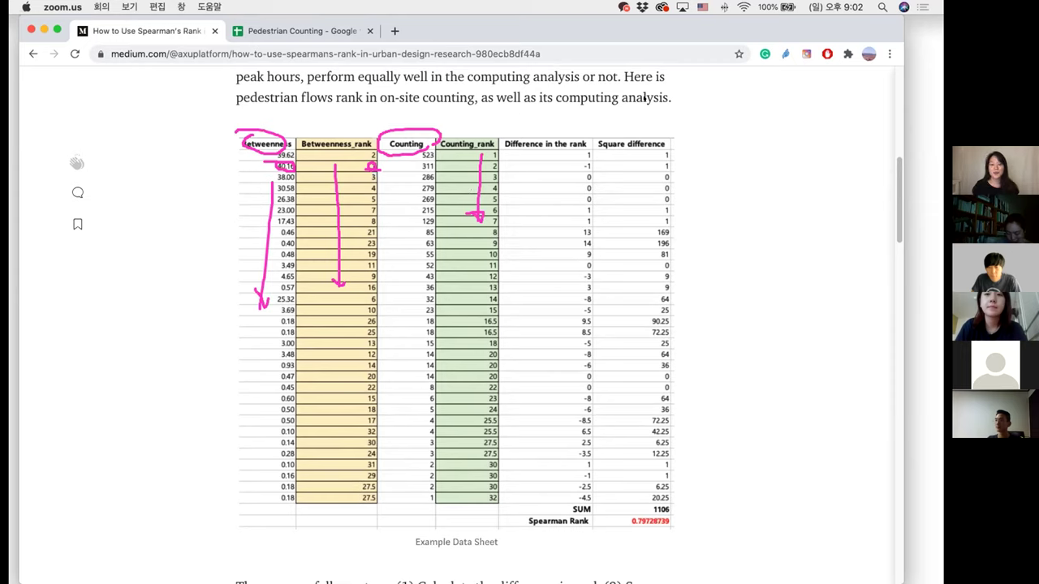
pyautogui.rightClick(623, 107)
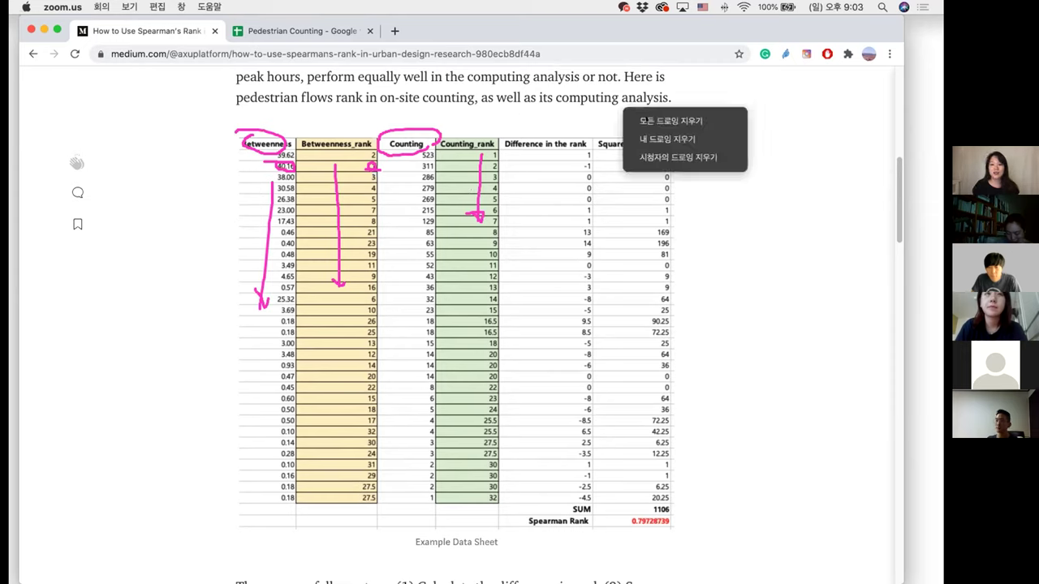
pyautogui.click(665, 119)
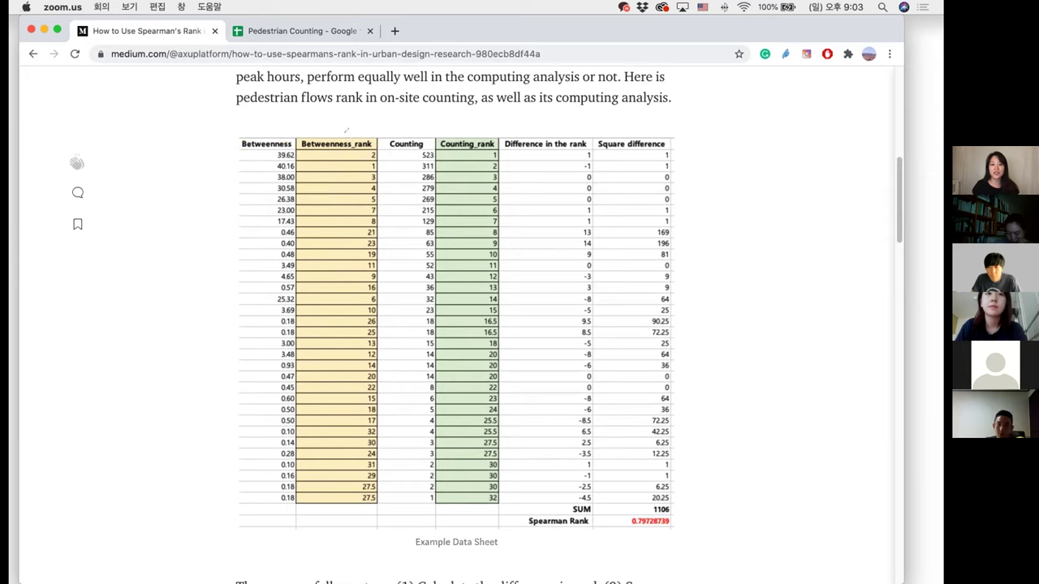
pyautogui.moveTo(349, 136)
pyautogui.mouseDown()
pyautogui.moveTo(469, 119)
pyautogui.moveTo(479, 132)
pyautogui.moveTo(492, 129)
pyautogui.mouseUp()
pyautogui.moveTo(367, 135)
pyautogui.mouseDown()
pyautogui.moveTo(350, 147)
pyautogui.moveTo(371, 145)
pyautogui.mouseUp()
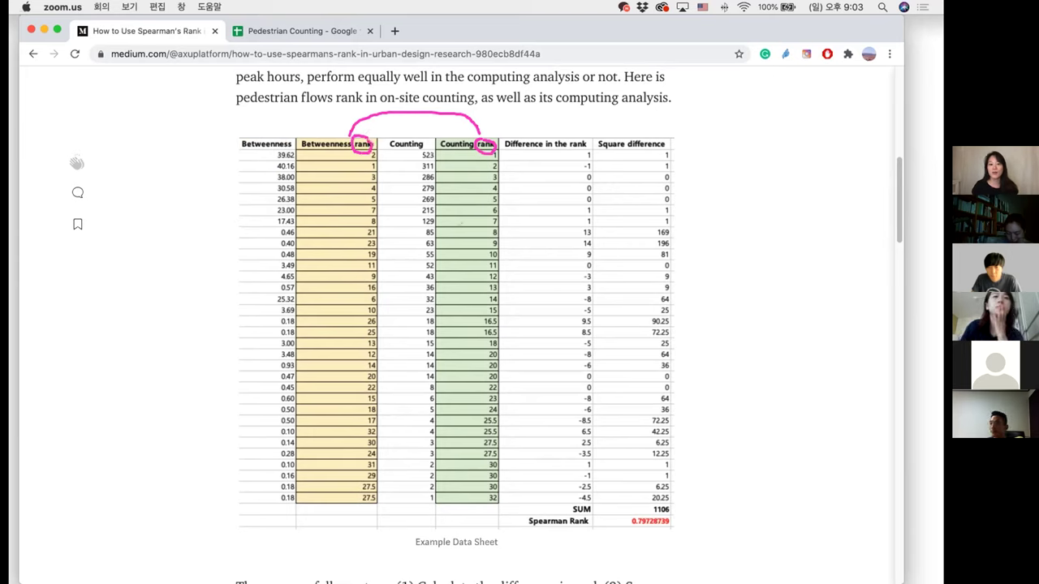
pyautogui.rightClick(621, 104)
pyautogui.click(690, 116)
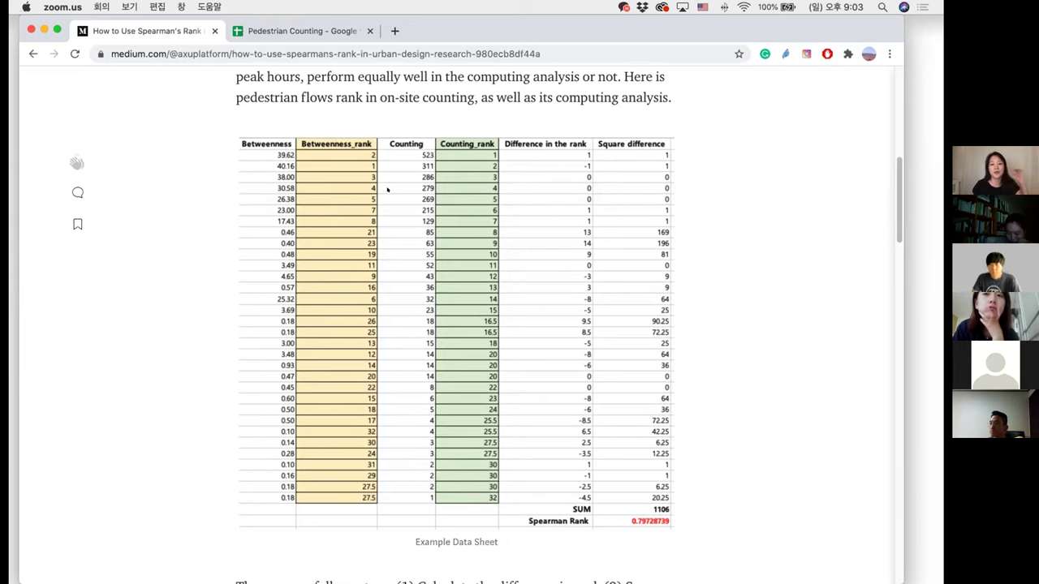
pyautogui.scroll(-5, 392, 195)
pyautogui.scroll(-3, 394, 191)
pyautogui.scroll(-5, 272, 210)
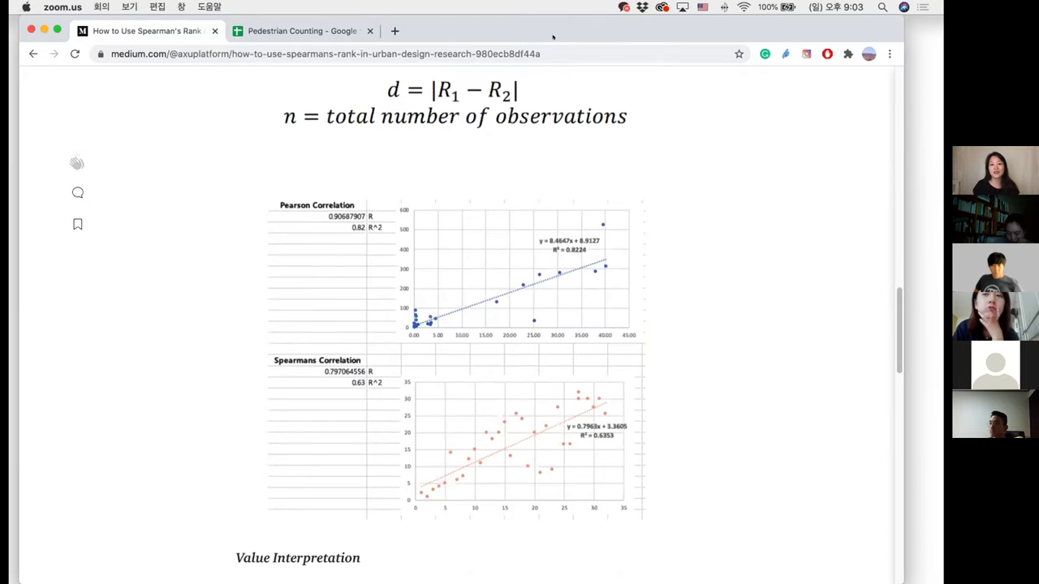
pyautogui.moveTo(275, 208); pyautogui.dragTo(355, 205)
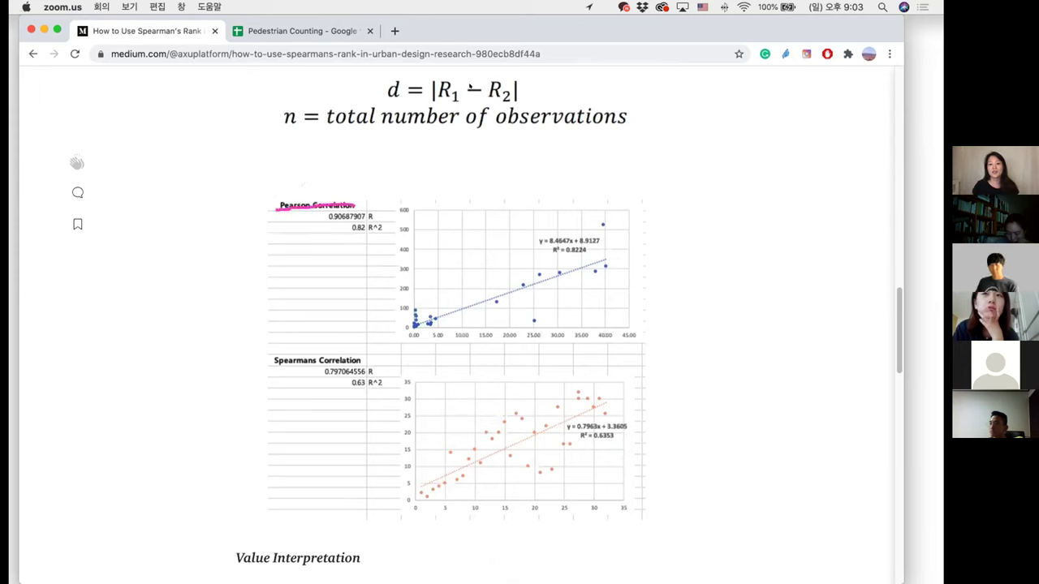
pyautogui.scroll(5, 322, 137)
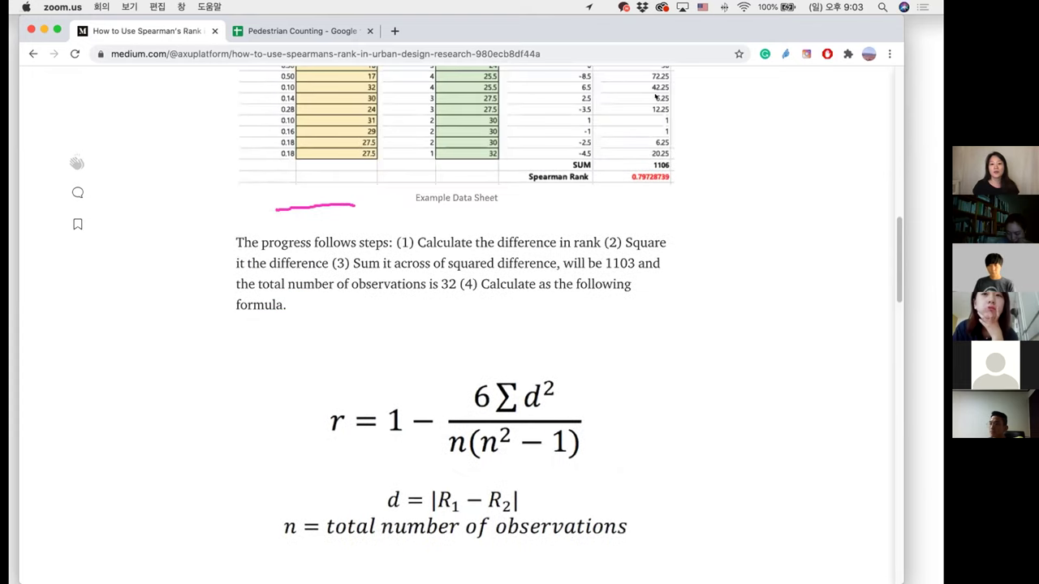
pyautogui.rightClick(625, 109)
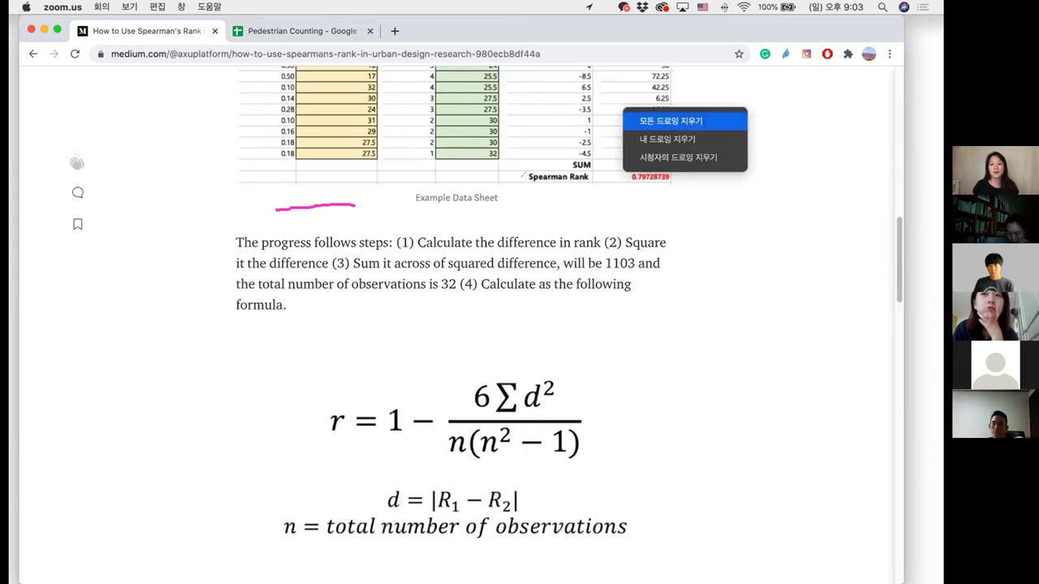
pyautogui.click(671, 120)
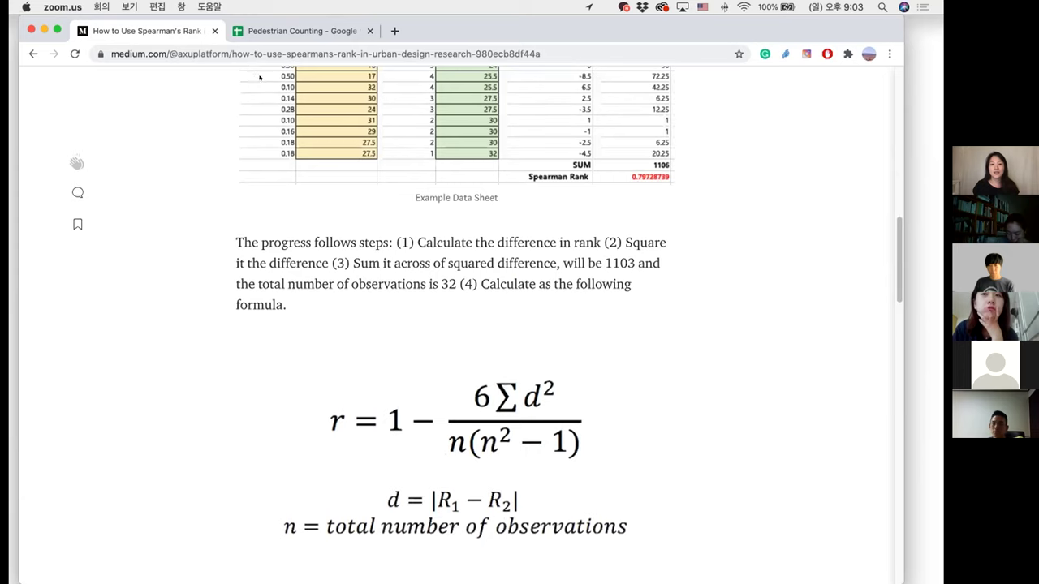
pyautogui.scroll(3, 282, 120)
# Circle the Betweenness and Counting headers, link them with a line, then clear the marks
pyautogui.scroll(2, 284, 126)
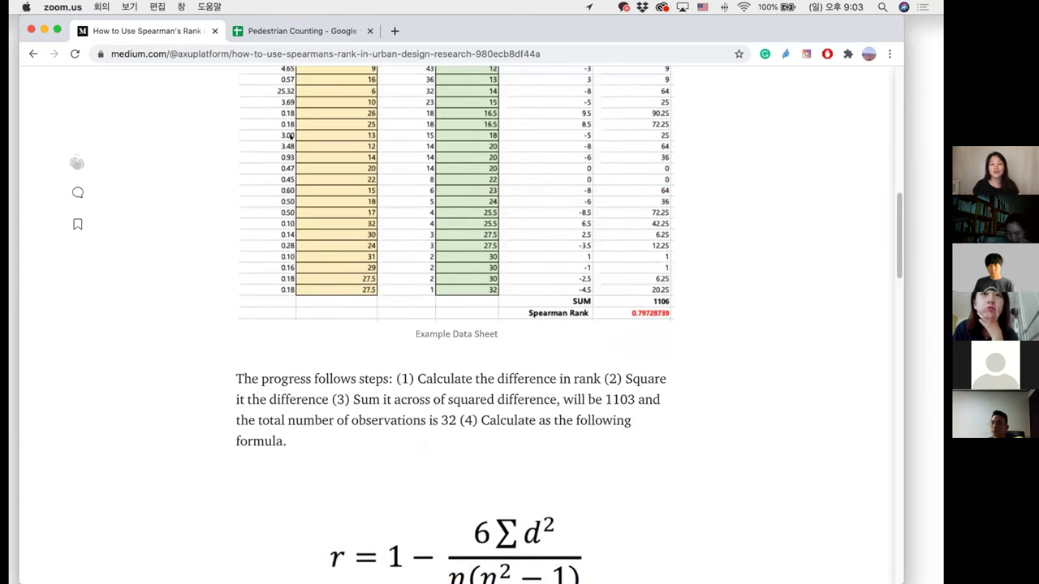
pyautogui.scroll(3, 289, 138)
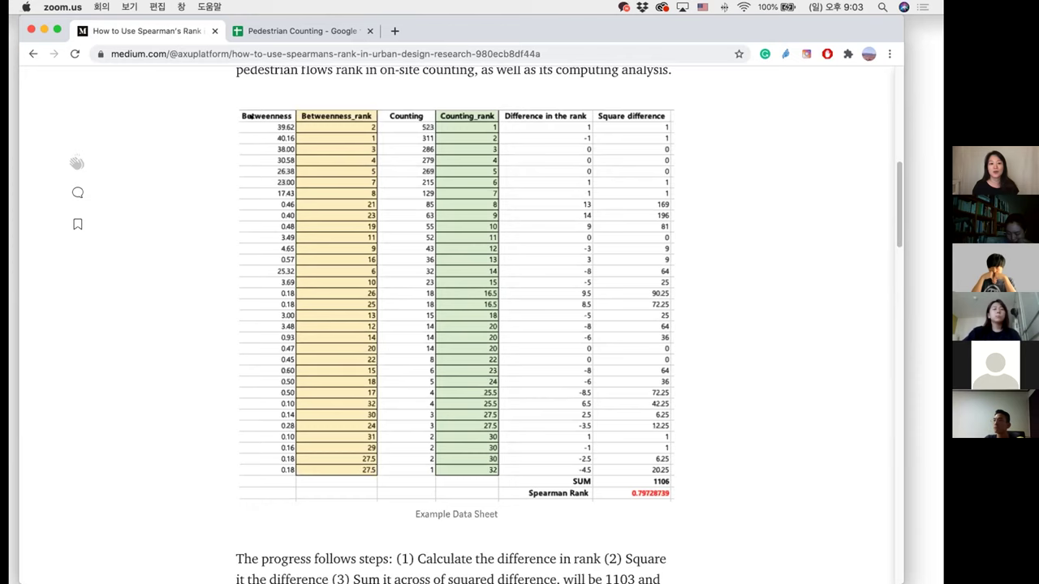
pyautogui.moveTo(237, 124); pyautogui.dragTo(233, 106)
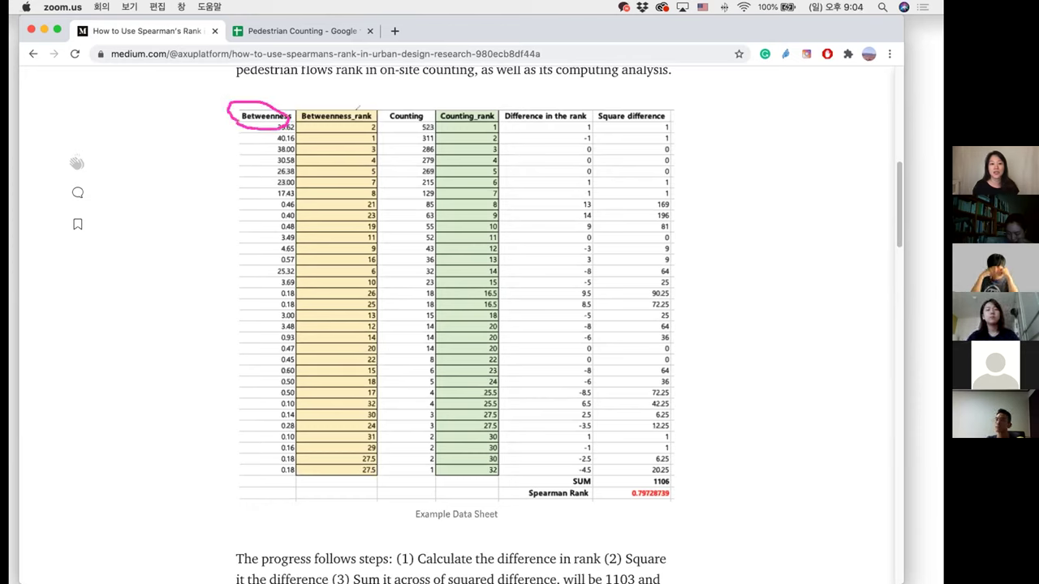
pyautogui.moveTo(388, 127); pyautogui.dragTo(386, 123)
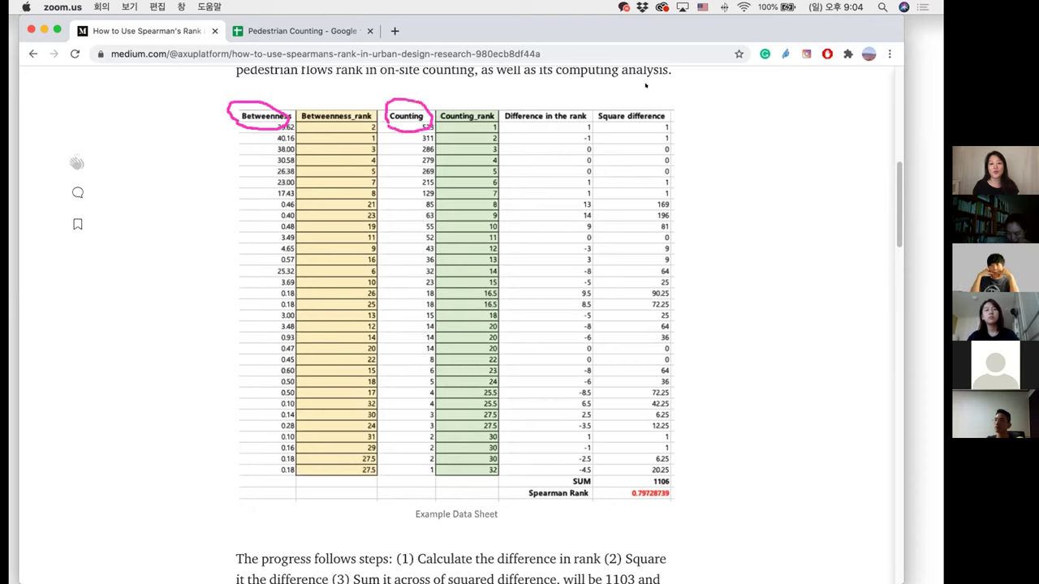
pyautogui.moveTo(264, 138); pyautogui.dragTo(400, 139)
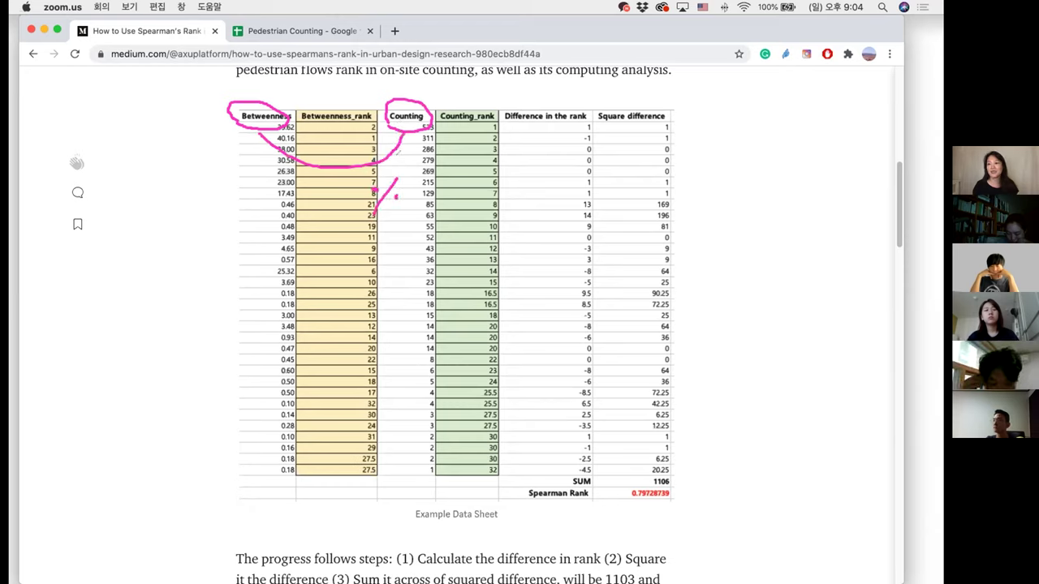
pyautogui.rightClick(677, 105)
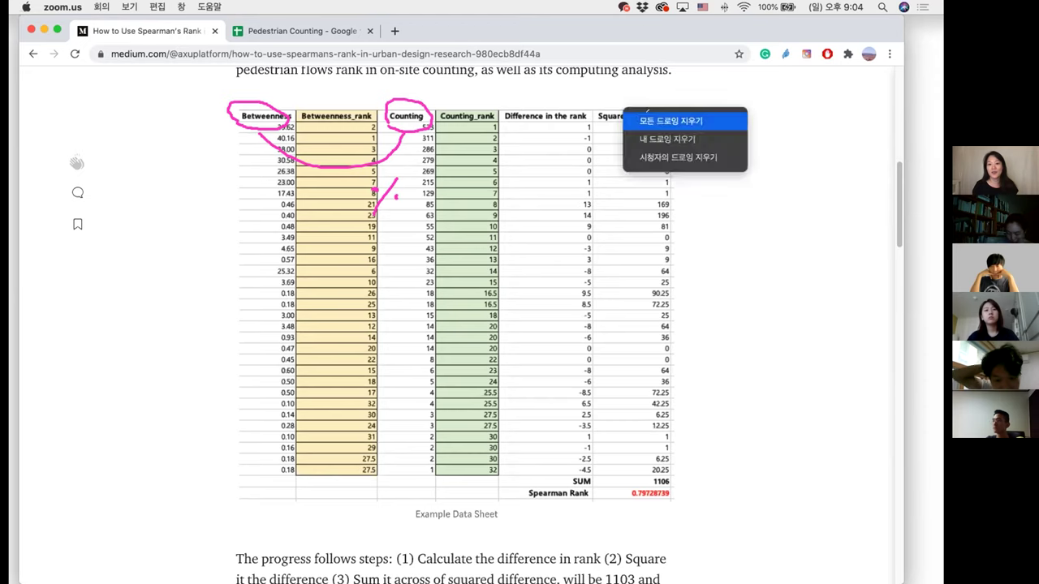
pyautogui.click(706, 112)
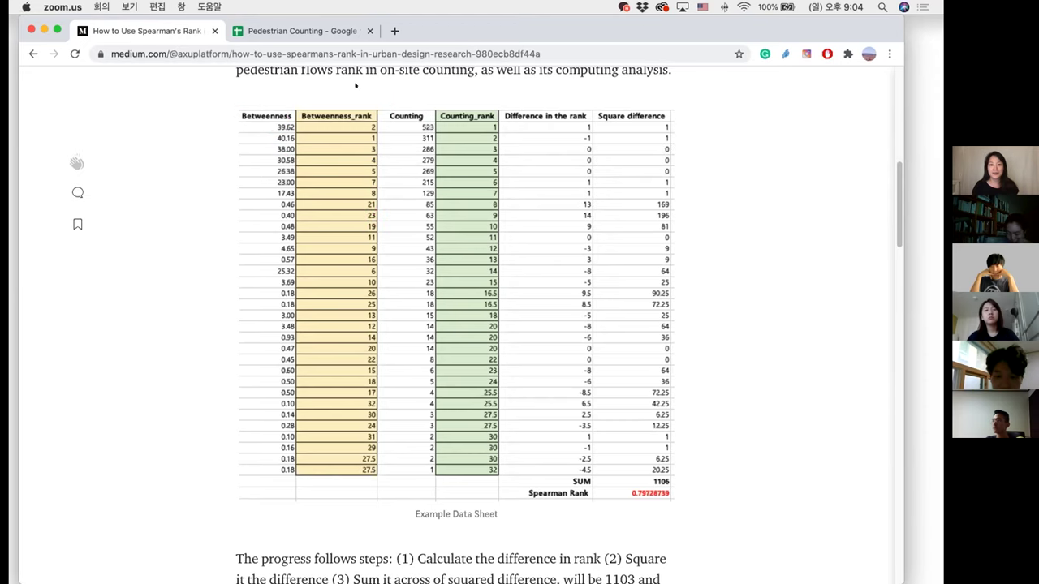
# Scroll to the rank-difference formula, underline and circle 'in rank' in yellow, then erase it
pyautogui.scroll(-10, 590, 234)
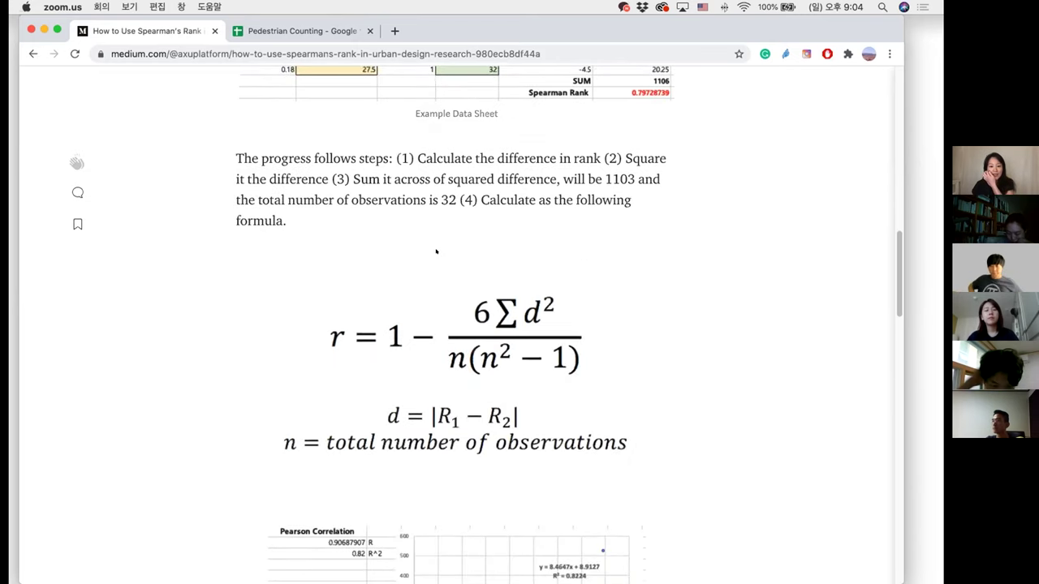
pyautogui.scroll(-1, 442, 252)
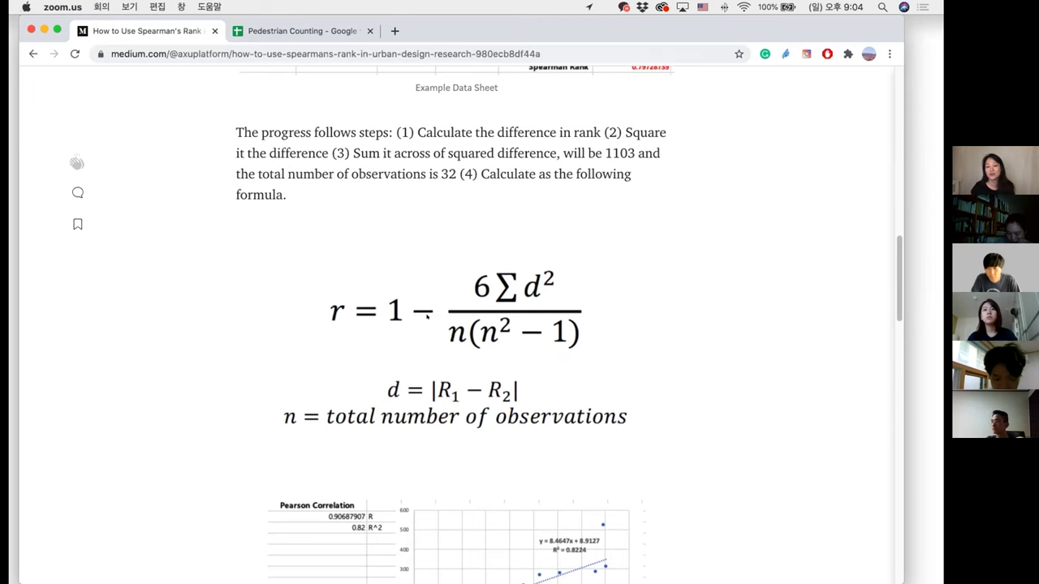
pyautogui.scroll(-1, 427, 319)
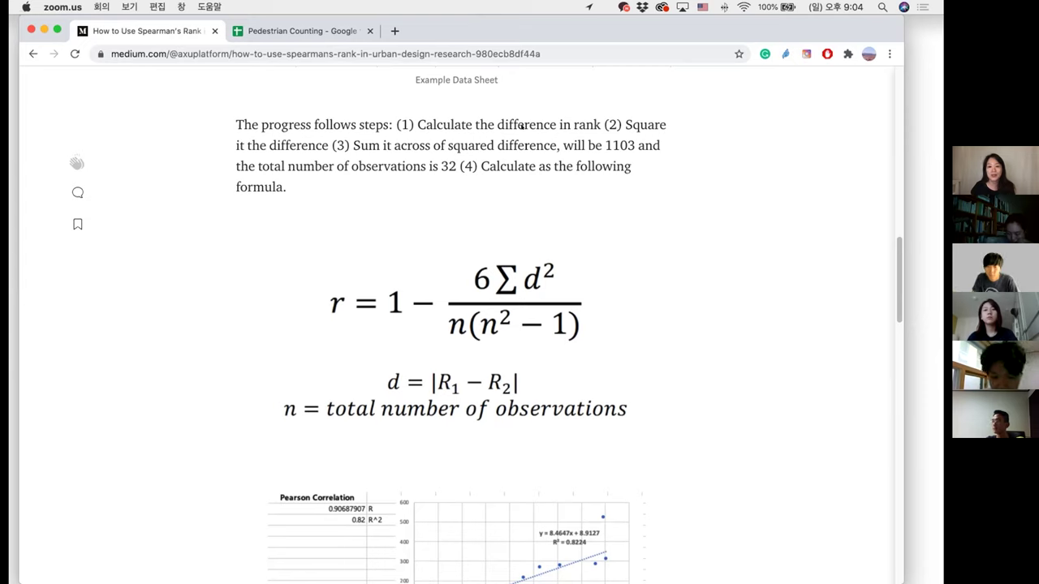
pyautogui.moveTo(418, 130); pyautogui.dragTo(595, 123)
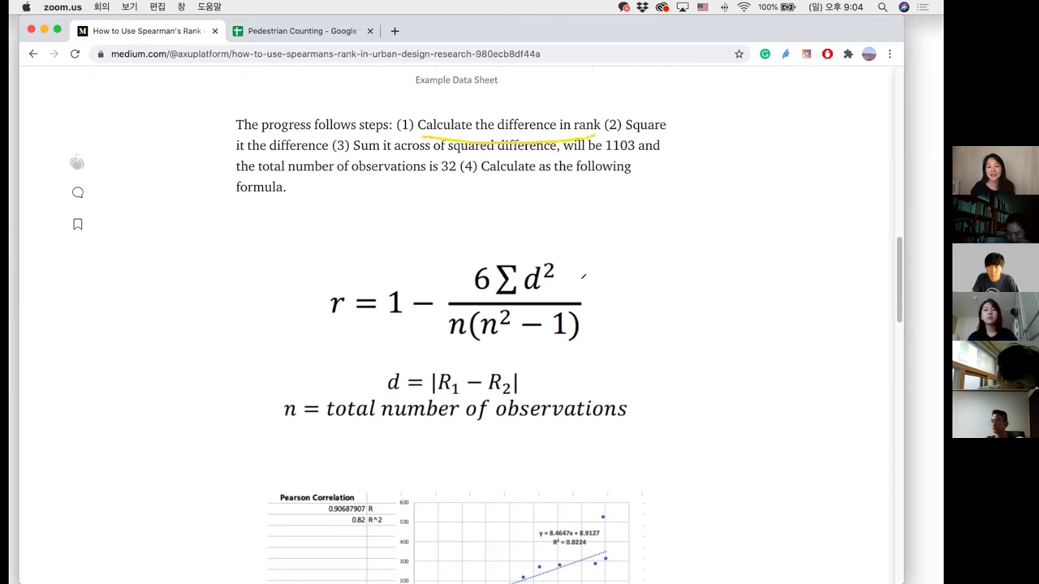
pyautogui.moveTo(557, 121); pyautogui.dragTo(604, 130)
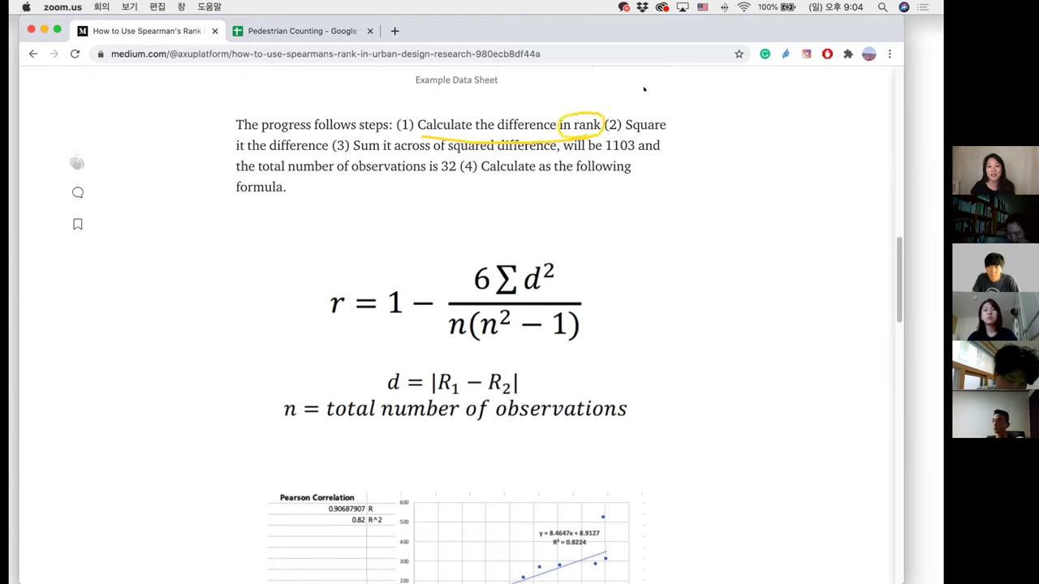
pyautogui.rightClick(624, 109)
pyautogui.click(641, 122)
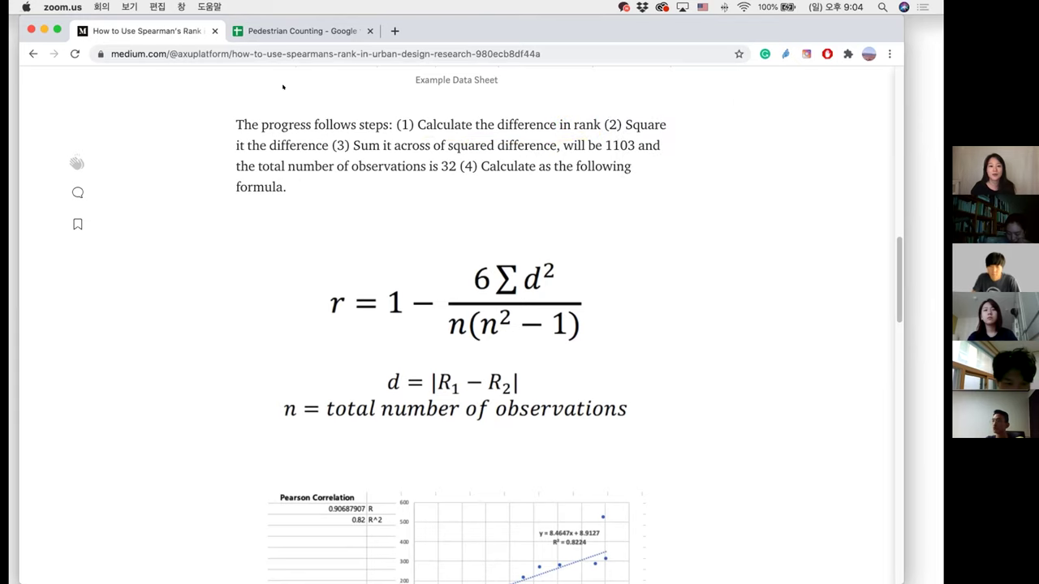
pyautogui.scroll(7, 536, 178)
pyautogui.scroll(3, 549, 181)
# Scroll down the article past the Spearman formula toward the calculation steps
pyautogui.scroll(-4, 549, 180)
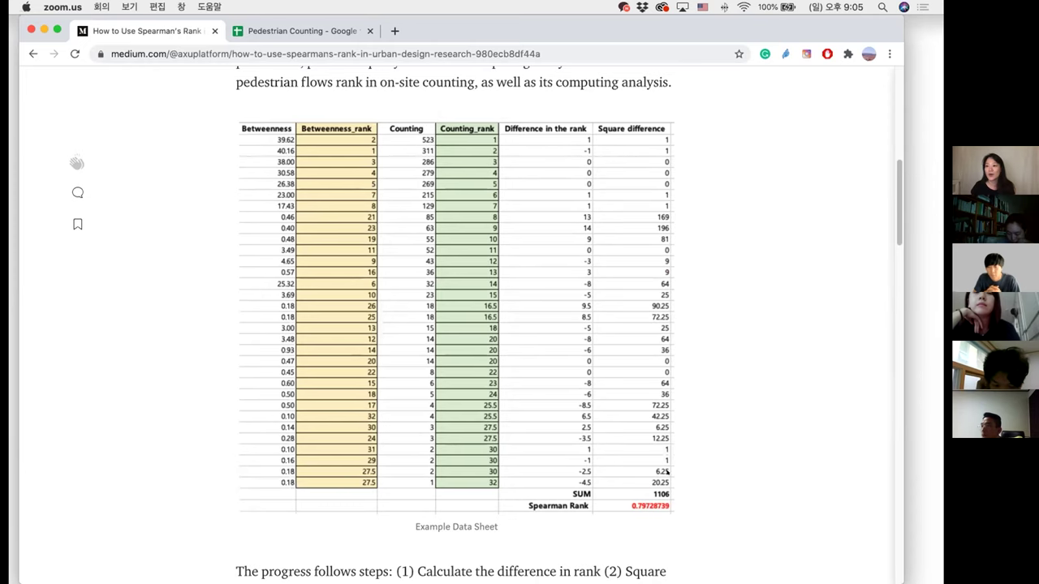
pyautogui.scroll(-3, 667, 471)
pyautogui.scroll(-1, 667, 471)
pyautogui.scroll(-1, 667, 471)
pyautogui.scroll(-2, 555, 215)
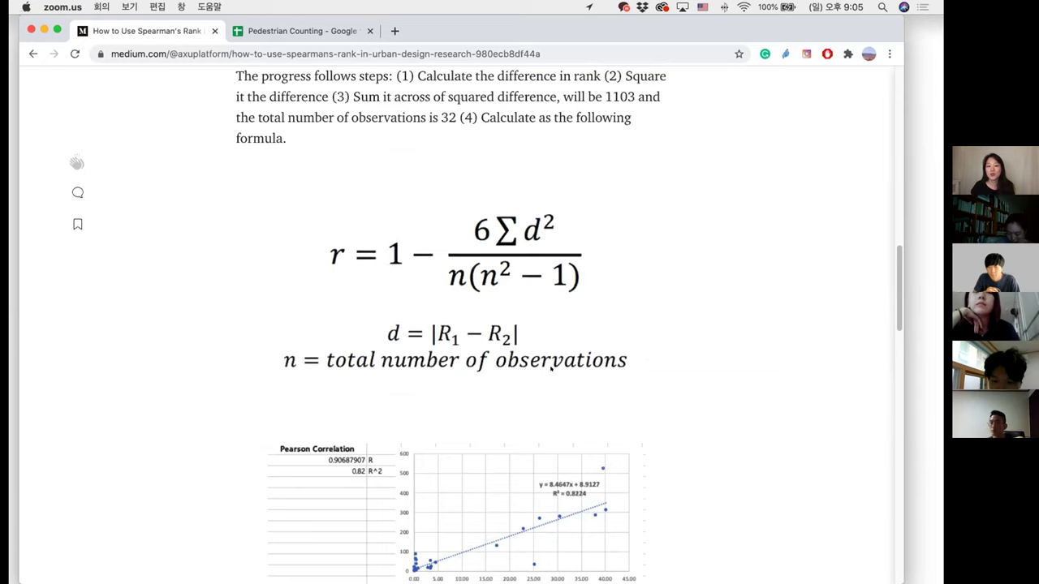
pyautogui.scroll(8, 635, 376)
pyautogui.scroll(-3, 634, 375)
pyautogui.scroll(-5, 634, 376)
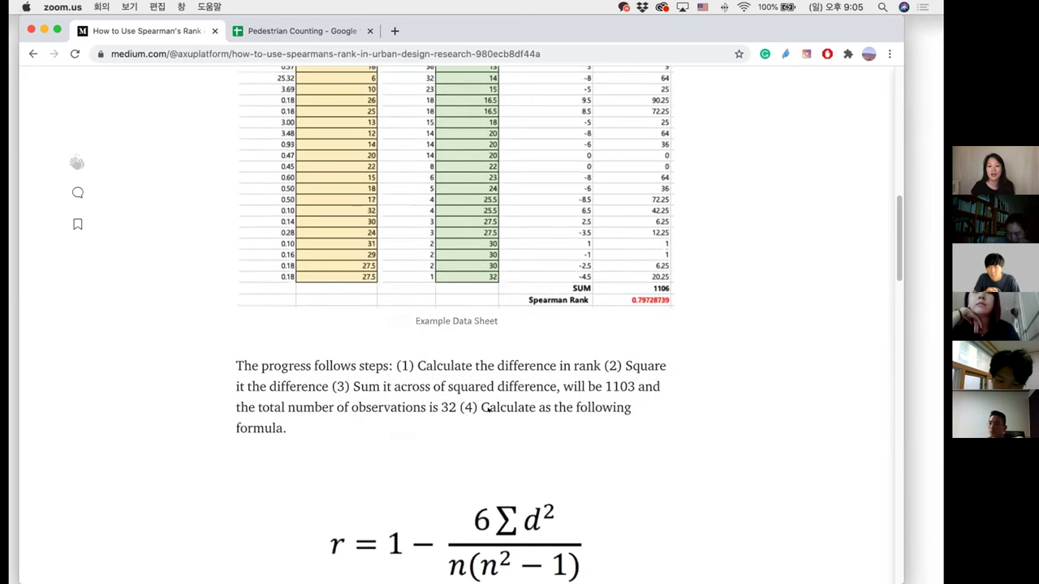
# Highlight the number 32 in the calculation steps, then deselect it
pyautogui.click(447, 401)
pyautogui.doubleClick(448, 406)
pyautogui.click(448, 406)
pyautogui.doubleClick(448, 406)
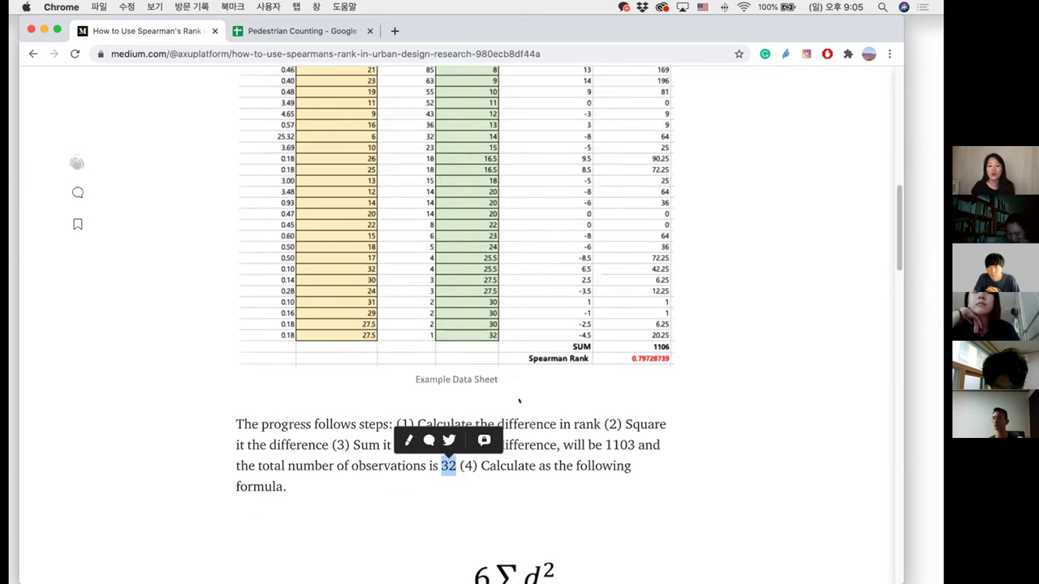
pyautogui.click(655, 439)
pyautogui.scroll(2, 654, 439)
pyautogui.scroll(1, 654, 439)
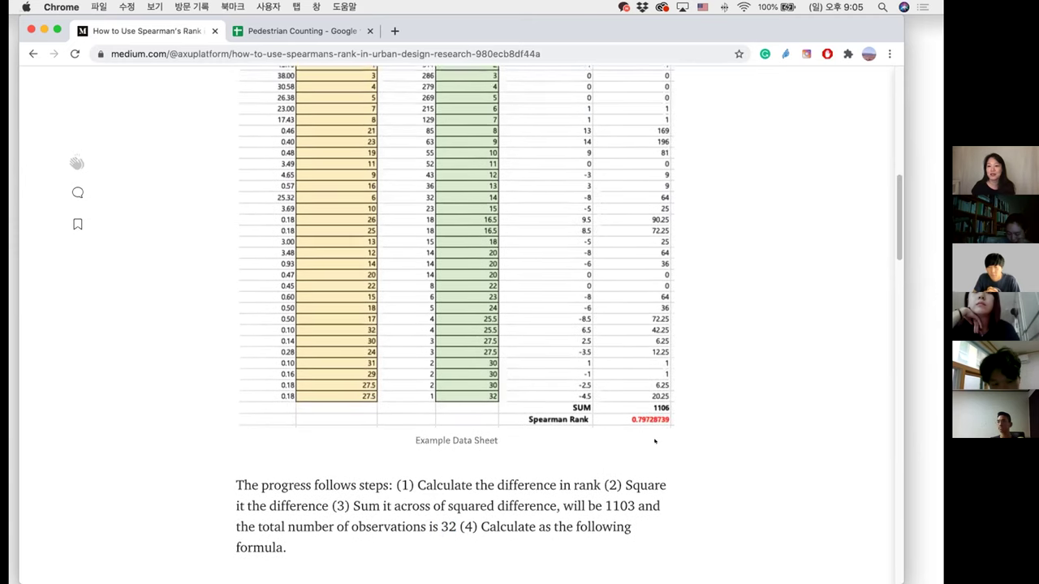
pyautogui.scroll(1, 655, 439)
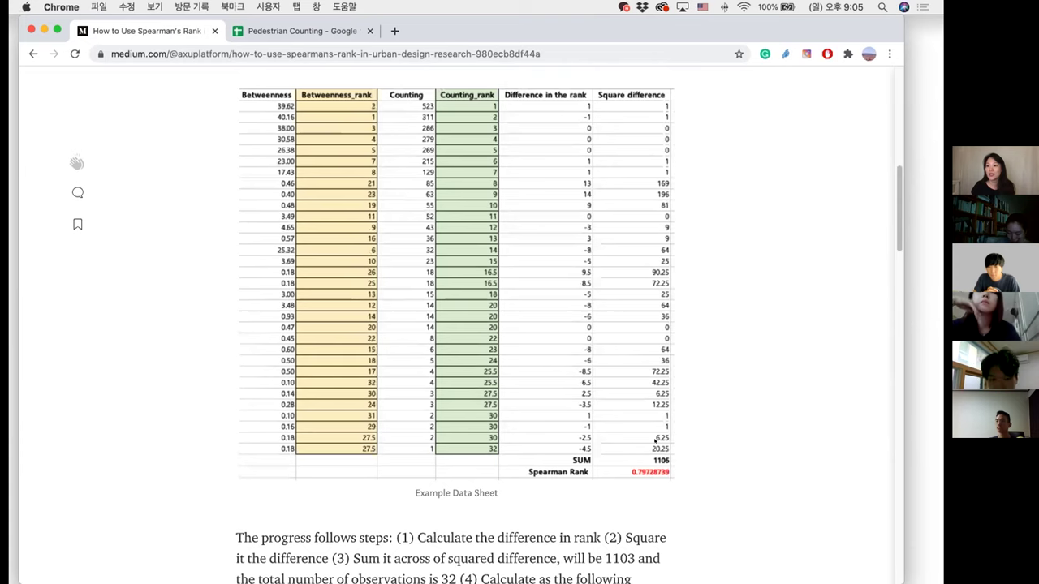
# Select the observation count 32 again, deselect it, and scroll to the Pearson and Spearman scatterplots
pyautogui.scroll(-1, 655, 440)
pyautogui.scroll(-1, 420, 432)
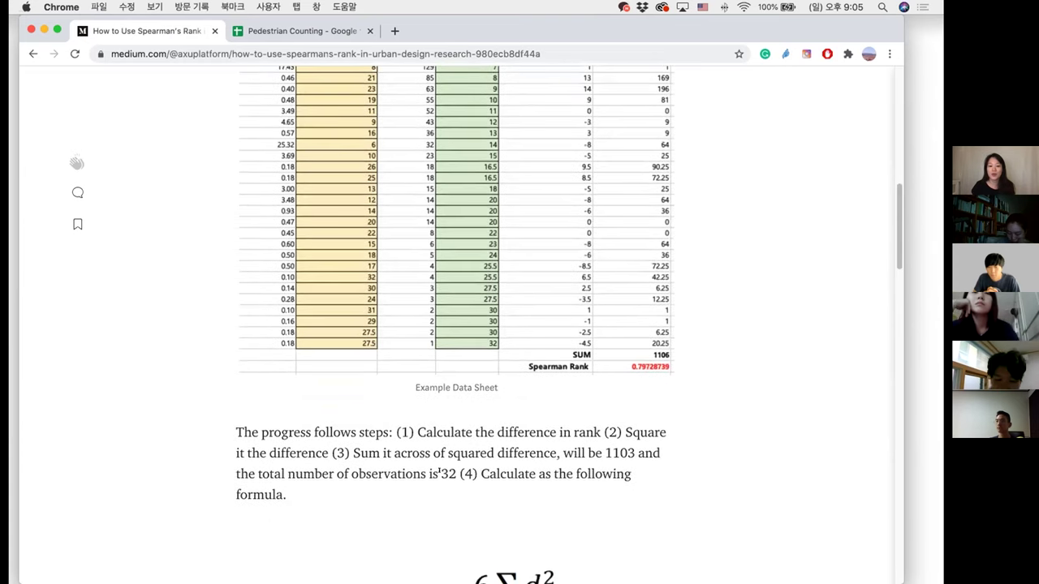
pyautogui.moveTo(441, 474); pyautogui.dragTo(456, 474)
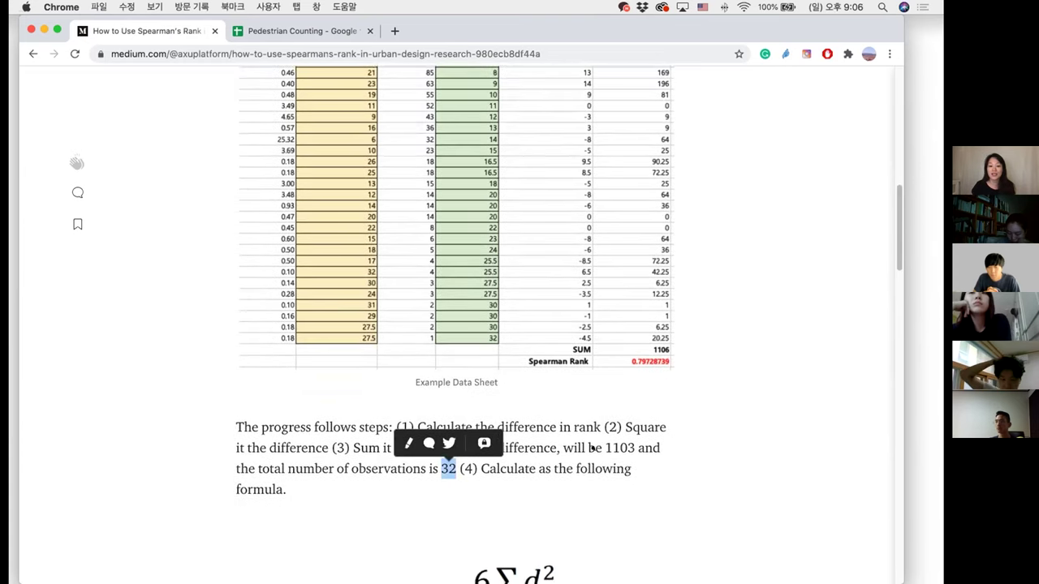
pyautogui.scroll(-3, 456, 474)
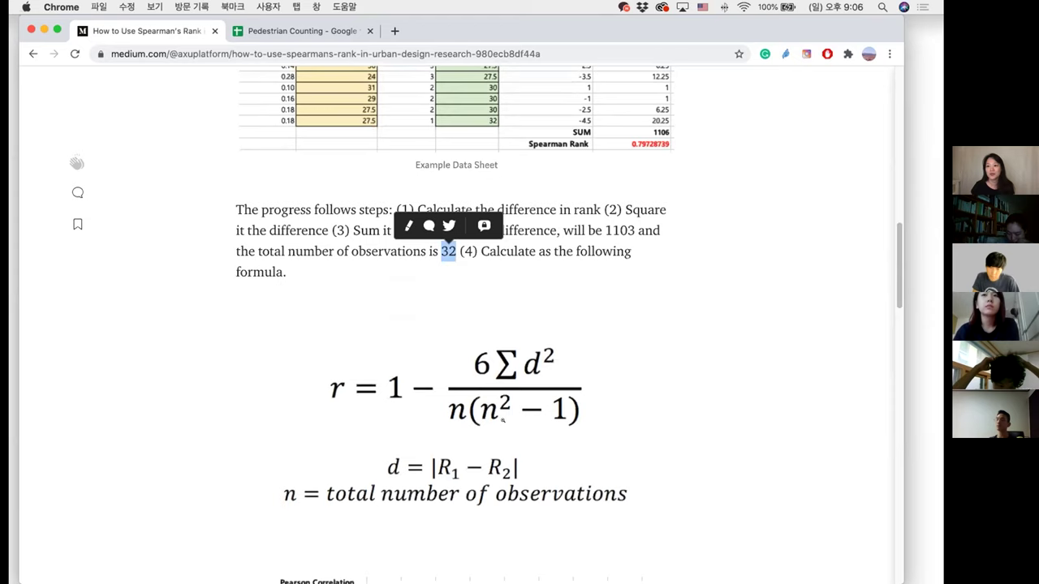
pyautogui.click(502, 393)
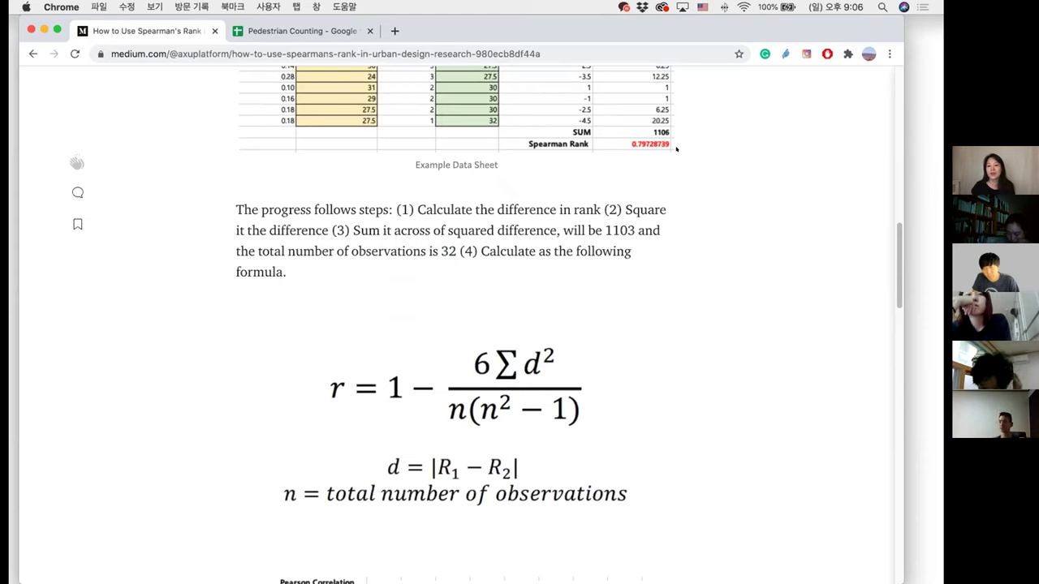
pyautogui.scroll(-3, 610, 267)
pyautogui.scroll(-5, 606, 263)
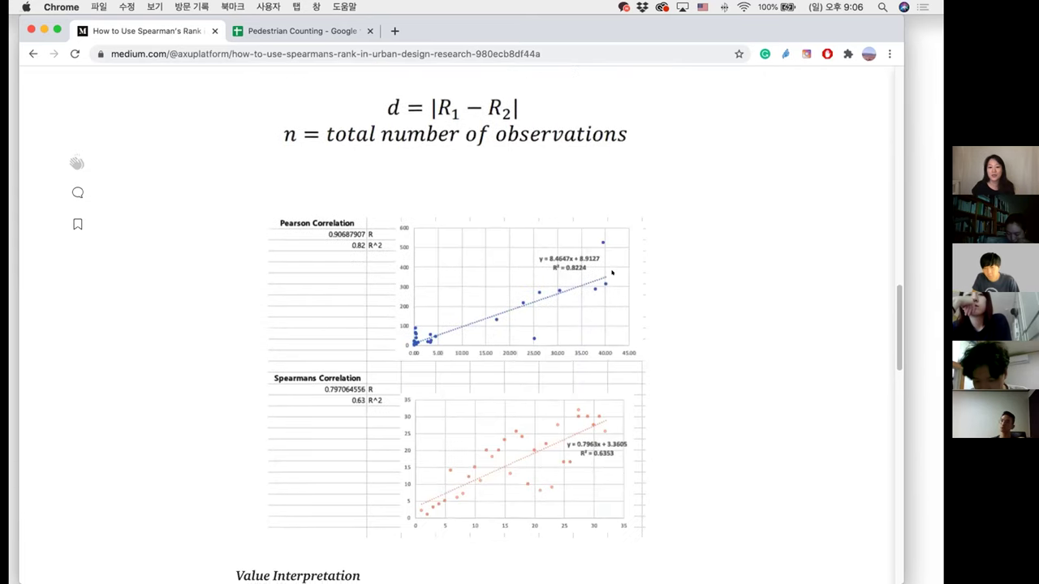
# Enlarge the Spearman ρ interpretation table image in the article and review it
pyautogui.scroll(-10, 315, 252)
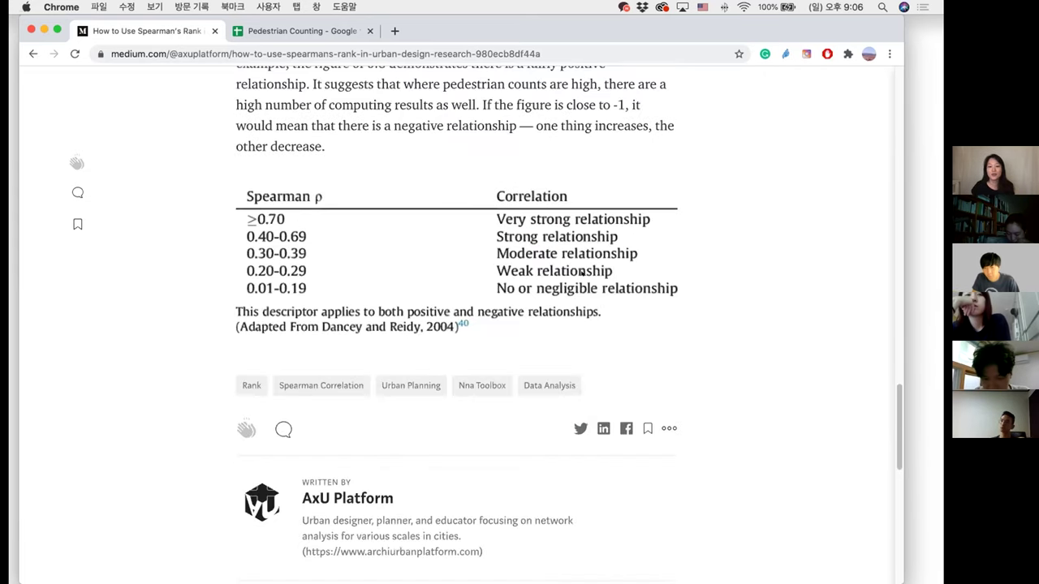
pyautogui.click(575, 273)
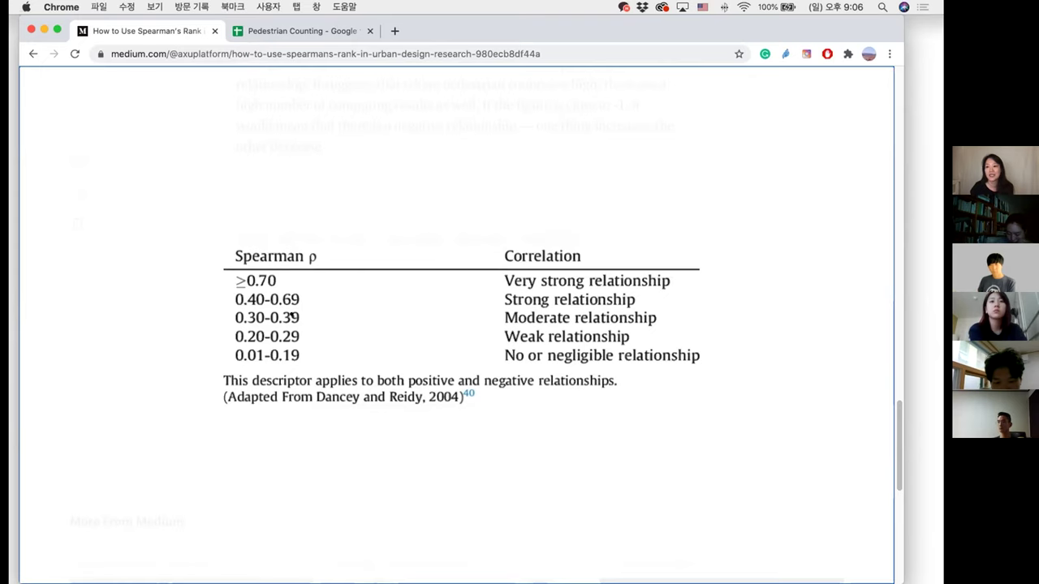
pyautogui.scroll(1, 541, 308)
pyautogui.scroll(5, 541, 309)
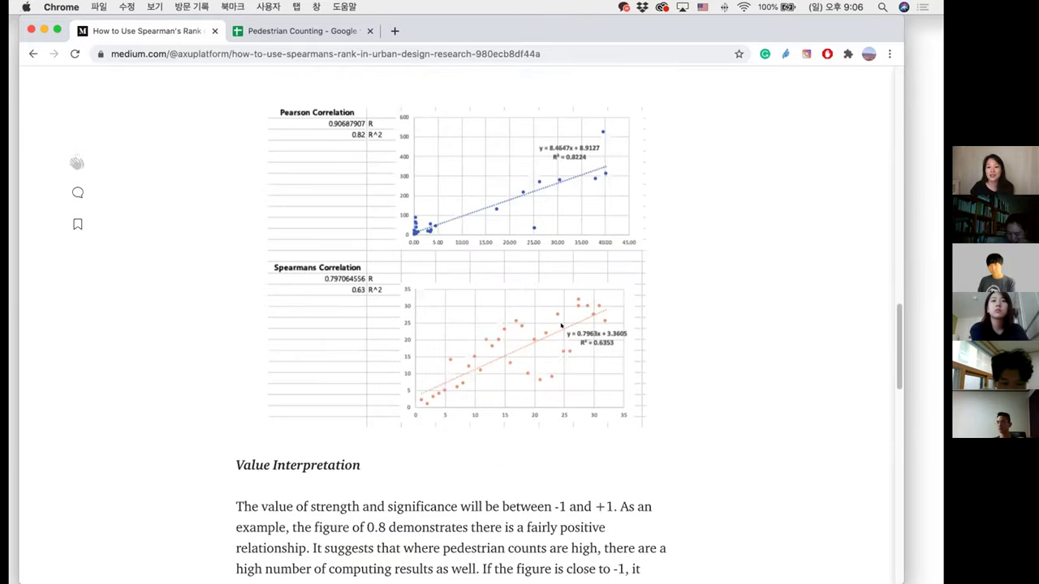
pyautogui.scroll(9, 561, 325)
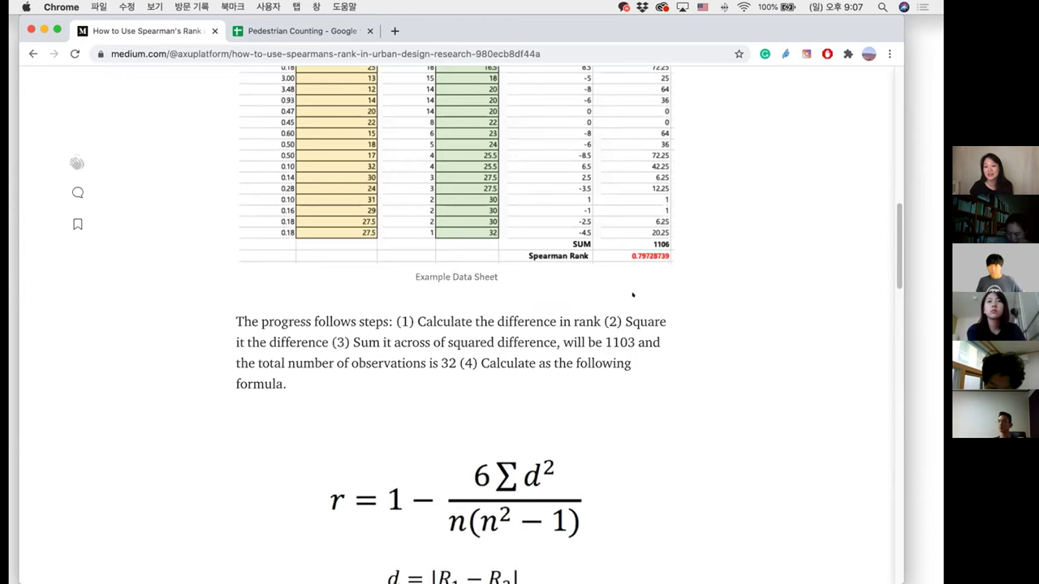
# Scroll through the article's charts and interpretation, then minimize the browser window
pyautogui.scroll(-2, 625, 313)
pyautogui.scroll(-2, 626, 313)
pyautogui.scroll(-3, 627, 314)
pyautogui.scroll(-1, 630, 314)
pyautogui.scroll(-1, 632, 315)
pyautogui.scroll(-1, 633, 315)
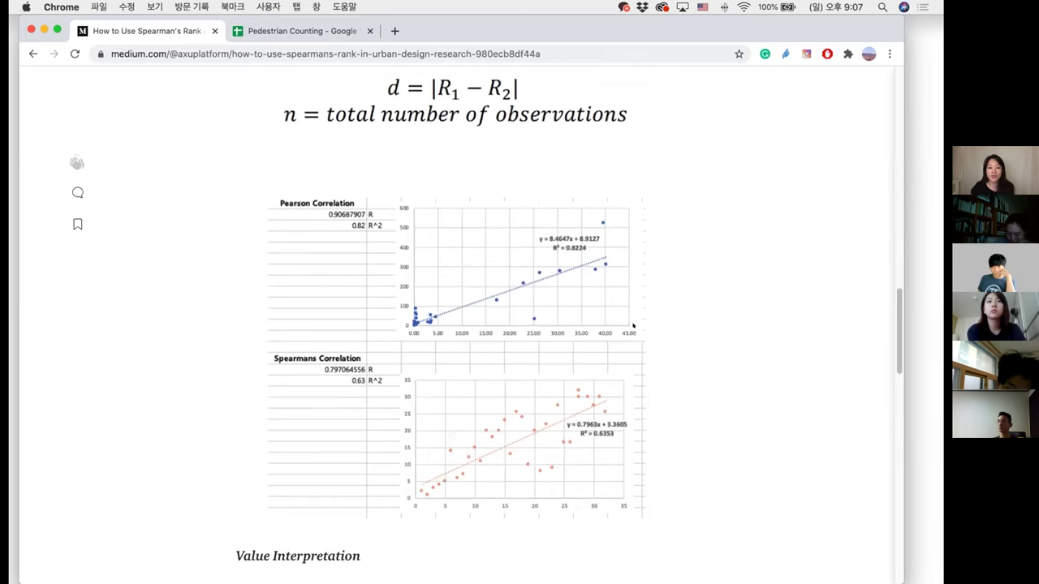
pyautogui.scroll(-1, 410, 336)
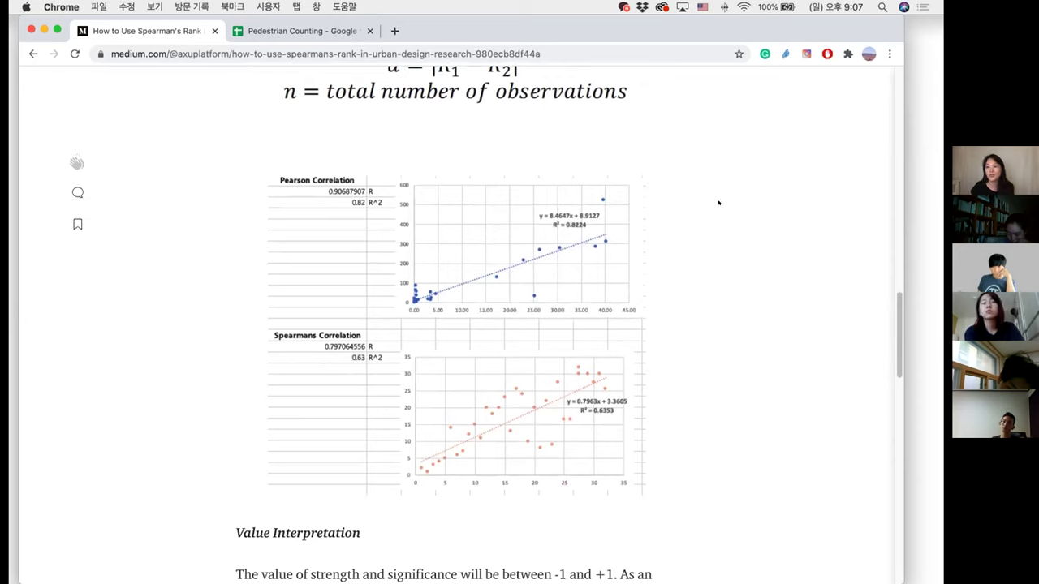
pyautogui.scroll(-3, 740, 390)
pyautogui.scroll(1, 740, 389)
pyautogui.scroll(-4, 739, 390)
pyautogui.scroll(-2, 745, 394)
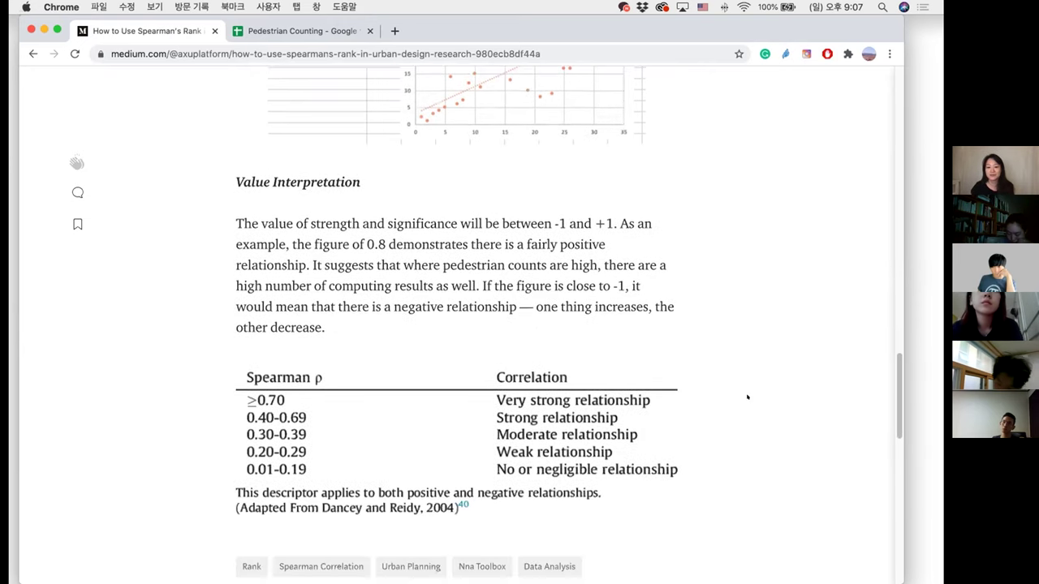
pyautogui.scroll(-1, 747, 397)
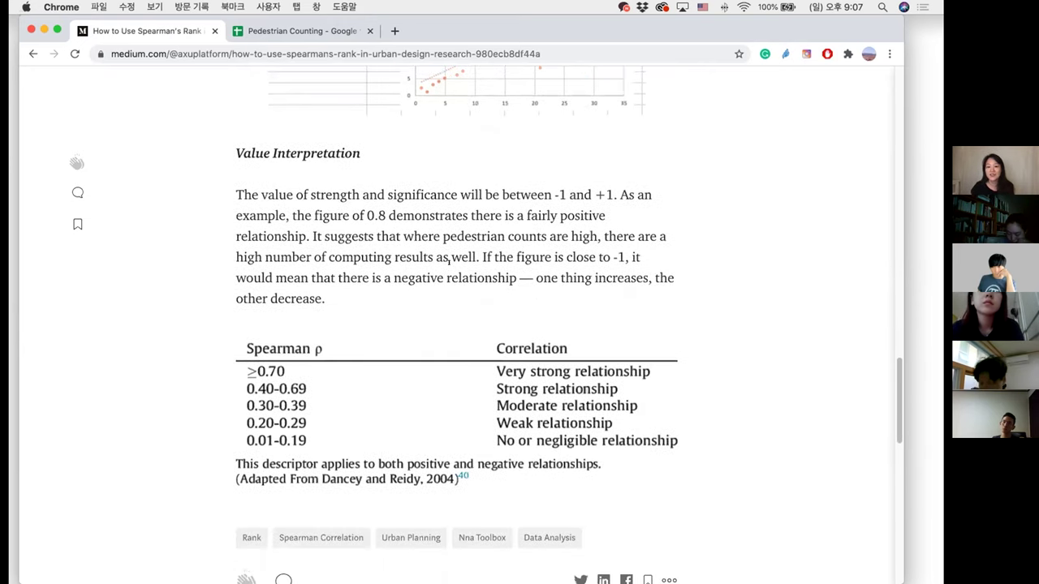
pyautogui.click(44, 31)
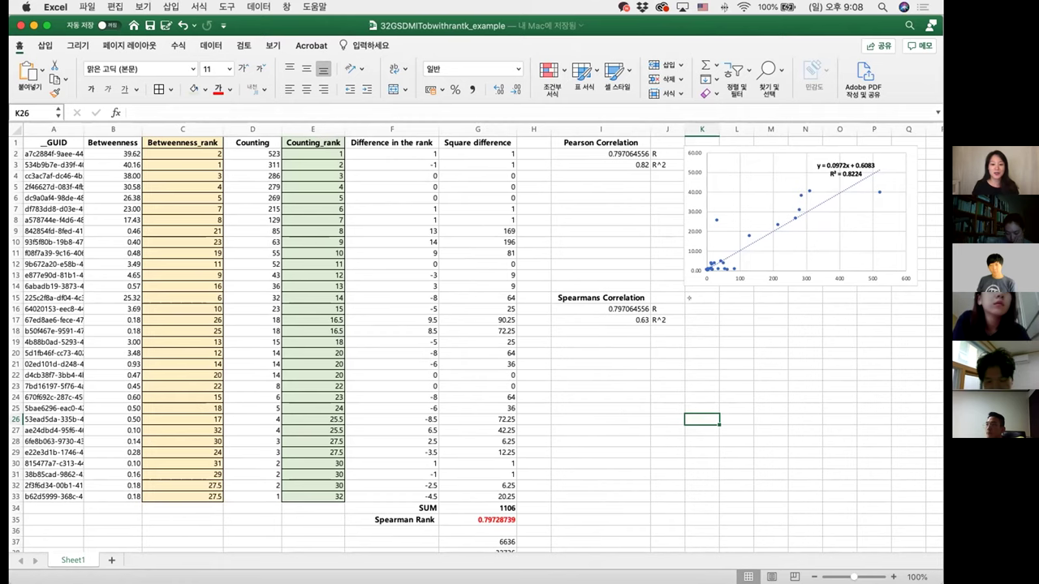
pyautogui.click(601, 143)
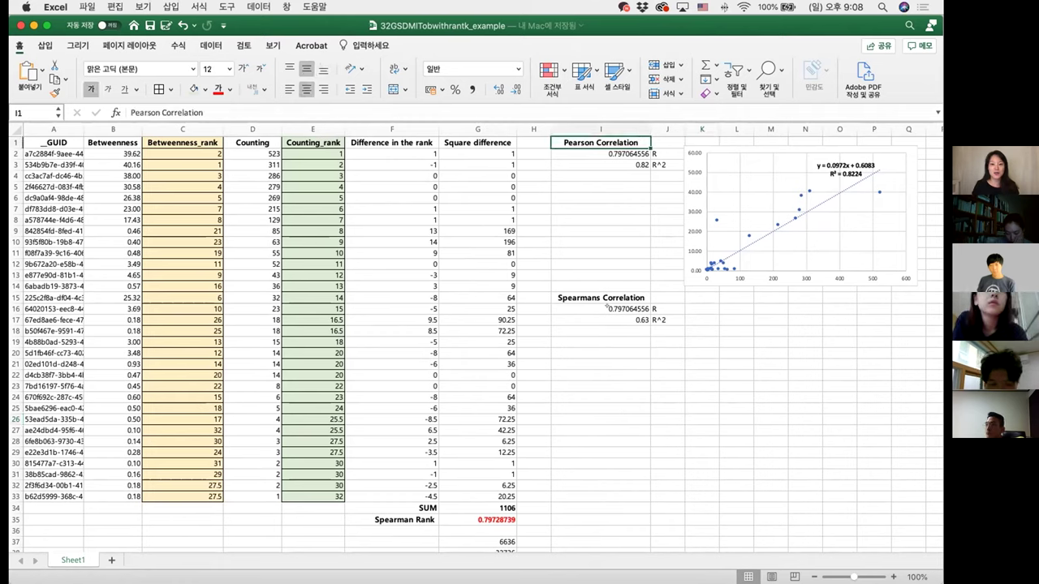
pyautogui.click(601, 254)
pyautogui.click(605, 299)
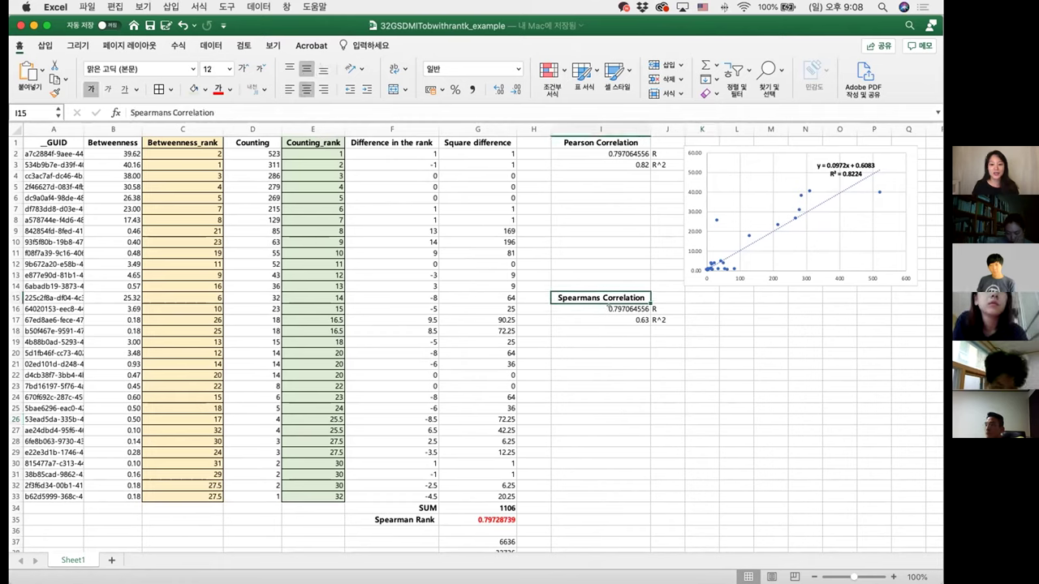
pyautogui.click(607, 308)
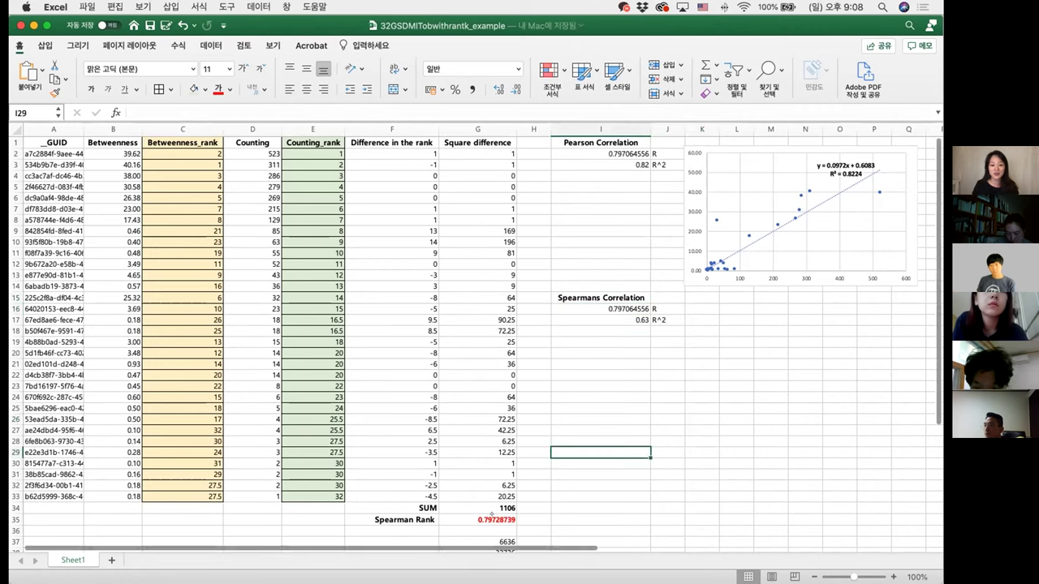
pyautogui.click(479, 520)
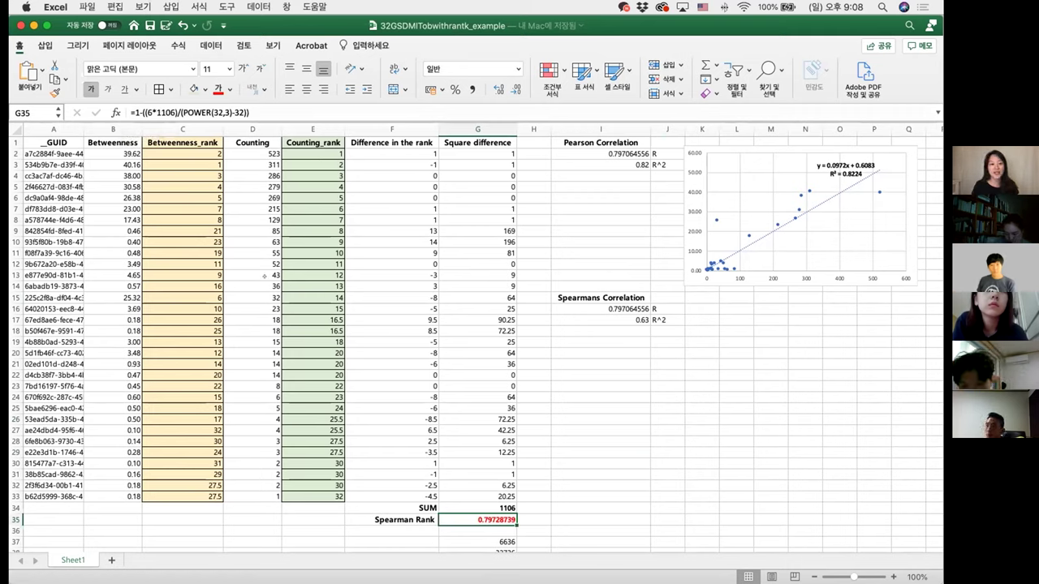
pyautogui.press('Right')
pyautogui.press('Right')
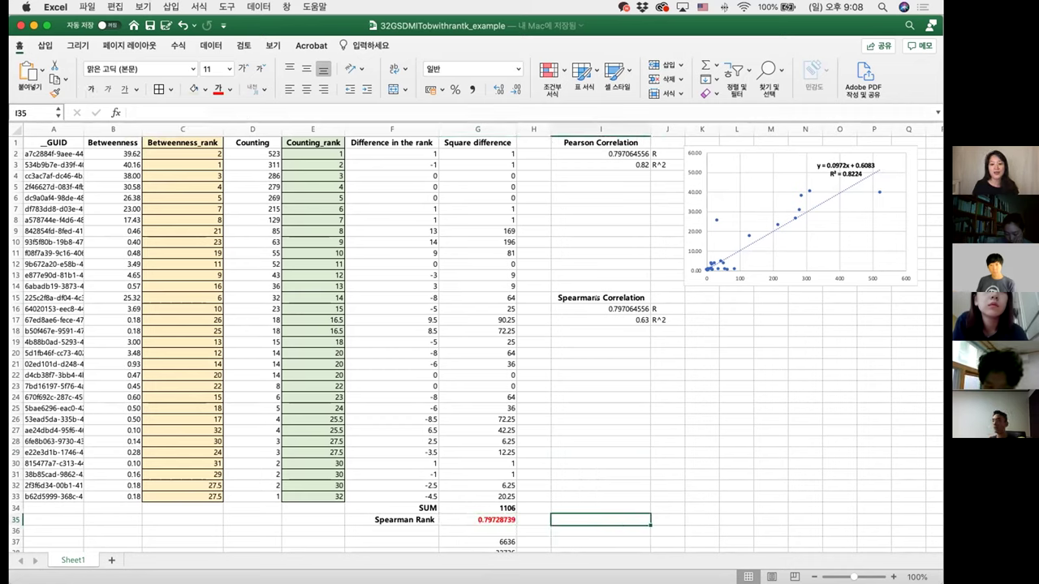
pyautogui.click(462, 513)
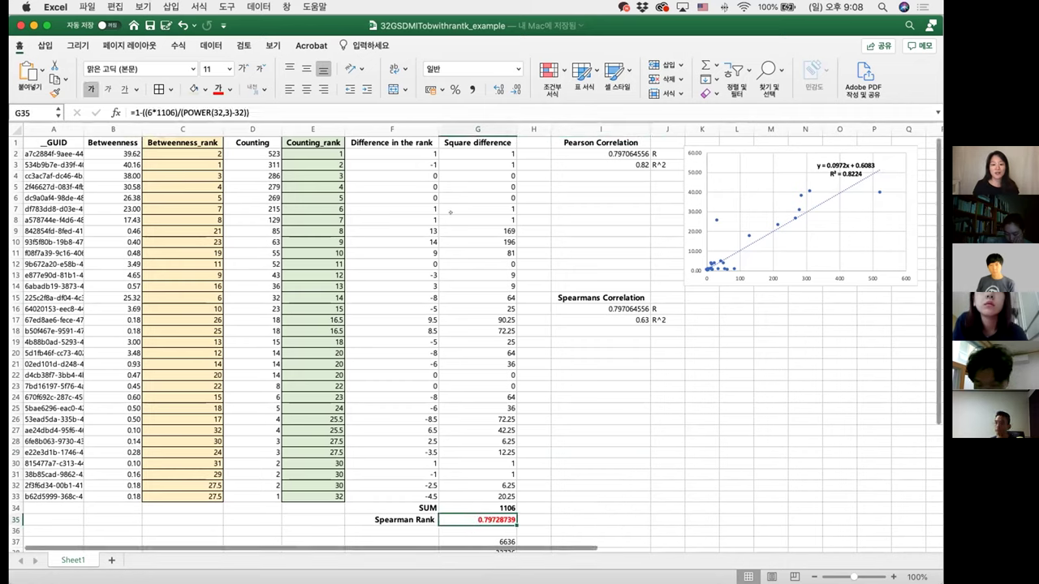
pyautogui.click(621, 331)
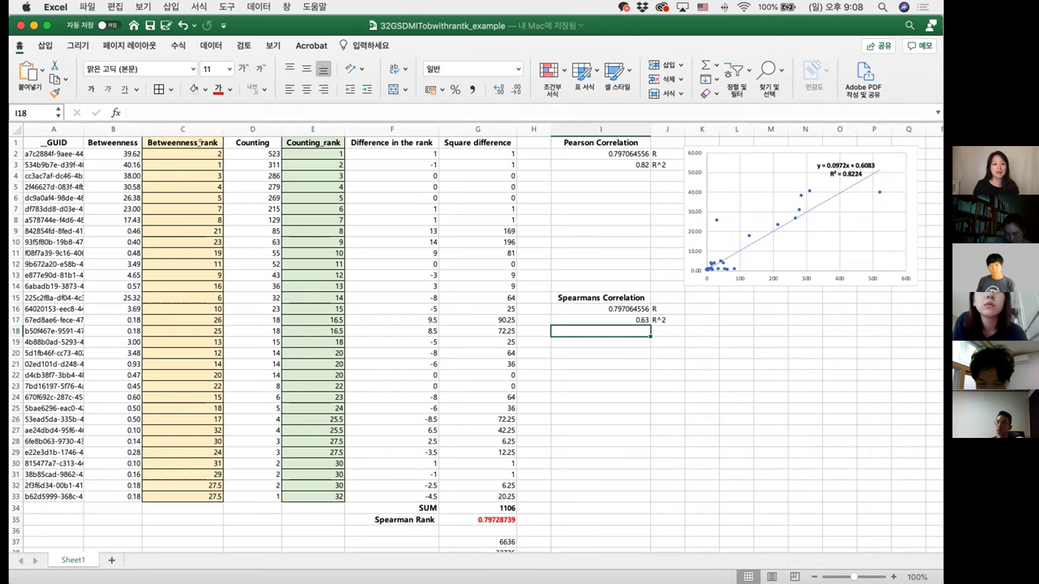
# Check C2's =RANK.AVG(B2,$B$2:$B$33,0) against the Betweenness values, discarding an accidental edit
pyautogui.click(199, 151)
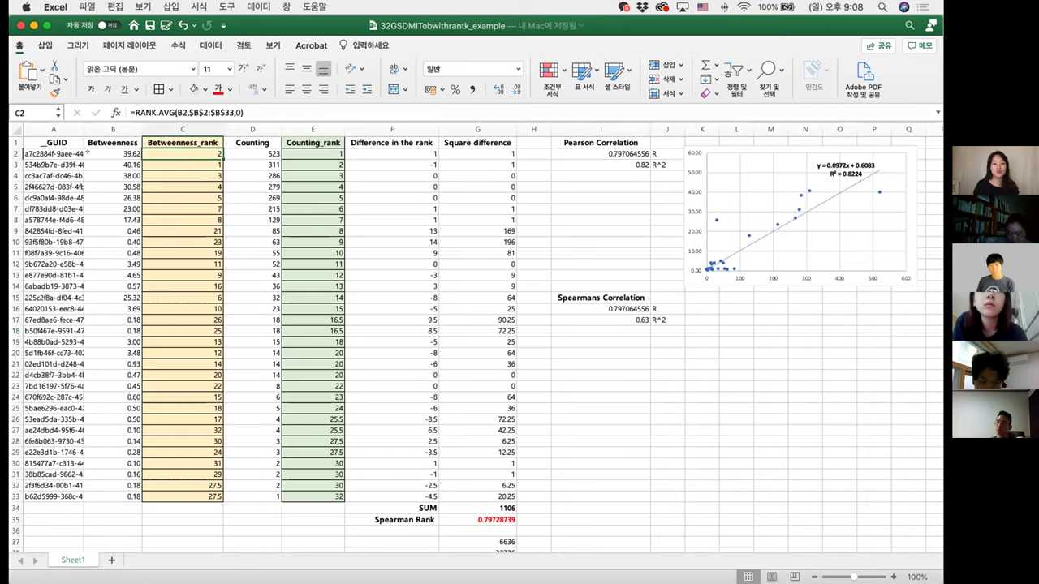
pyautogui.moveTo(86, 154); pyautogui.dragTo(117, 490)
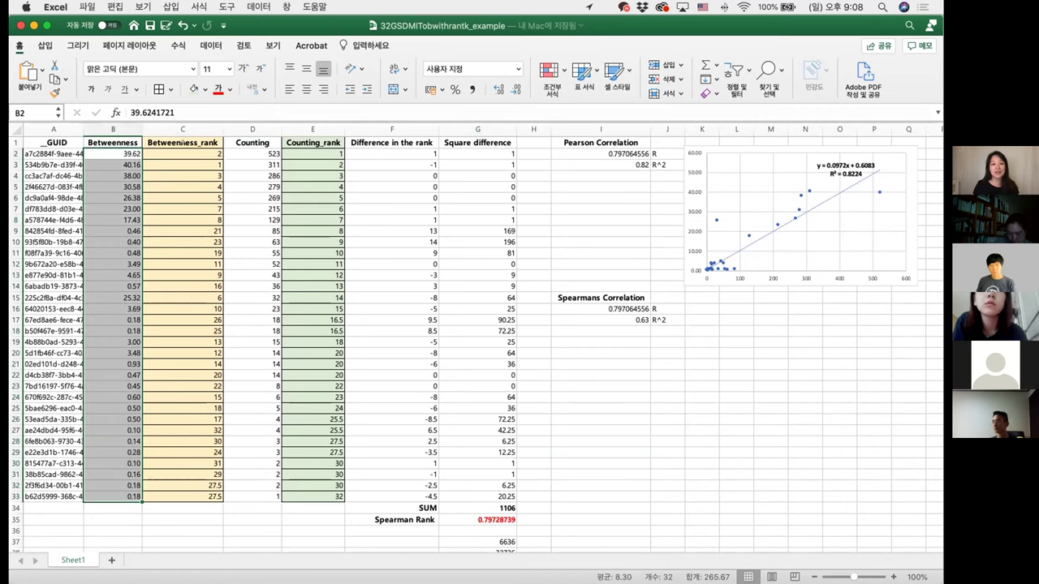
pyautogui.click(182, 153)
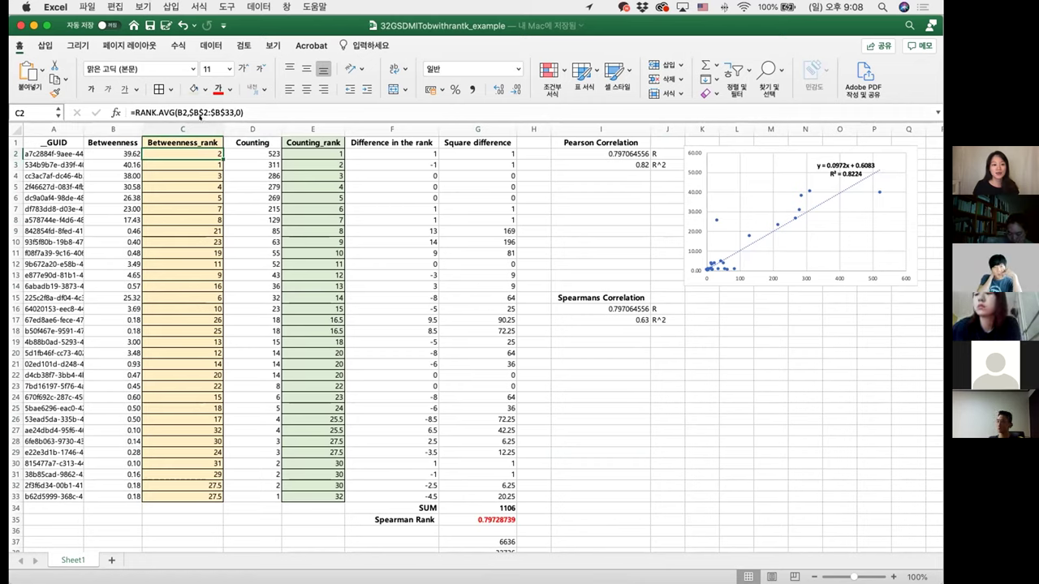
pyautogui.doubleClick(166, 150)
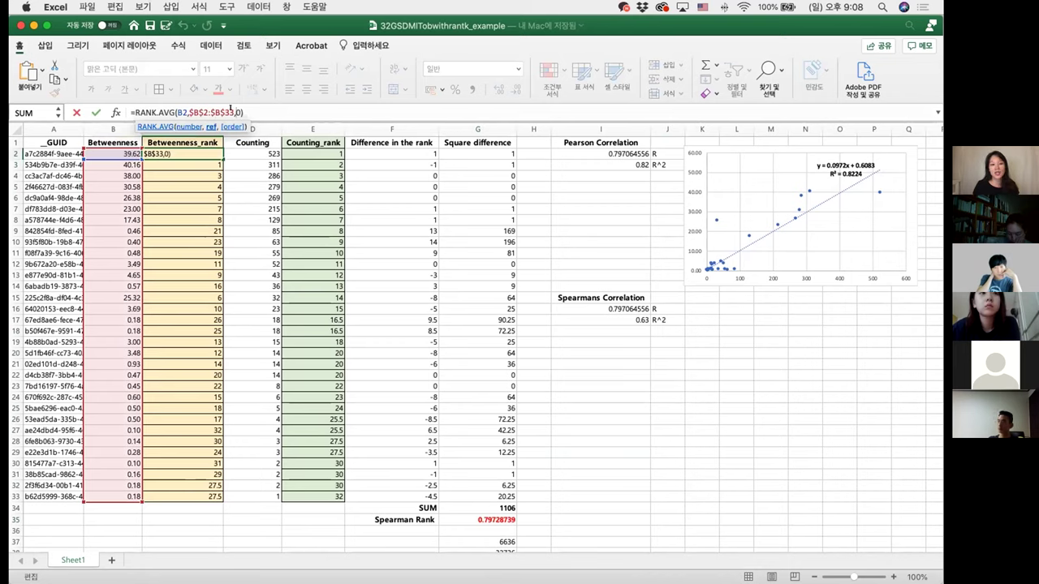
pyautogui.click(233, 112)
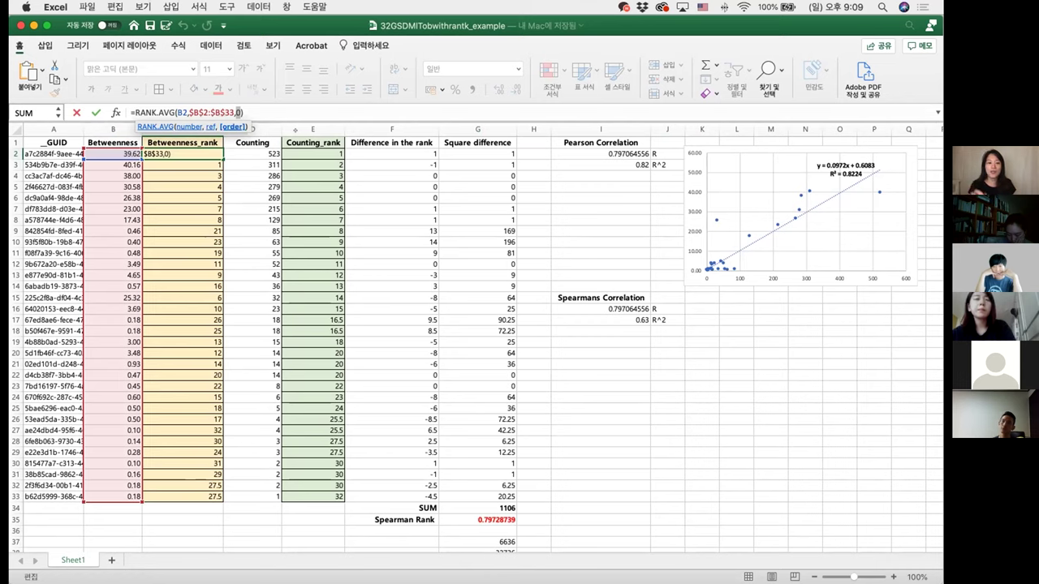
pyautogui.press('BackSpace')
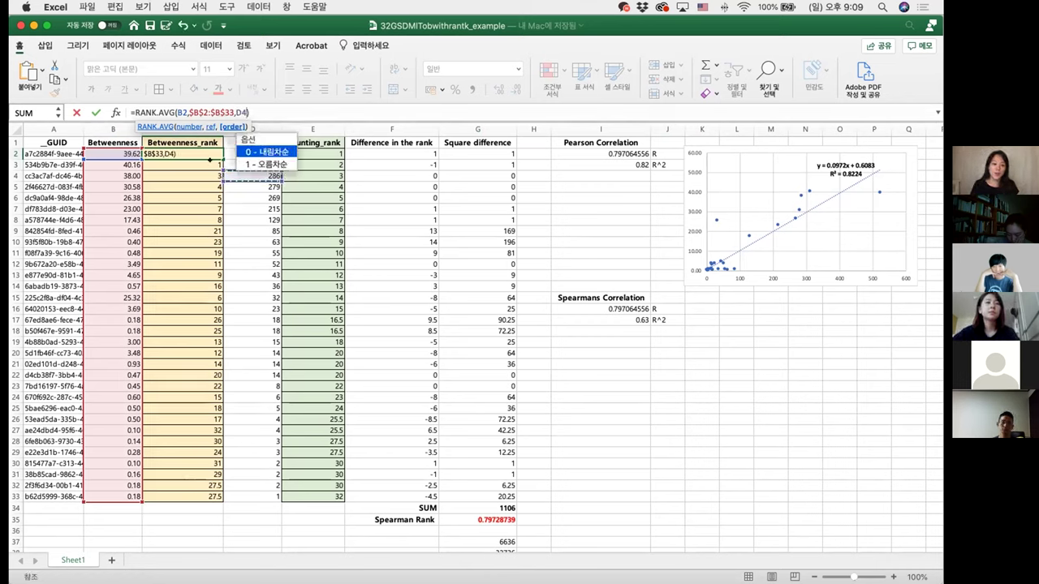
pyautogui.click(227, 175)
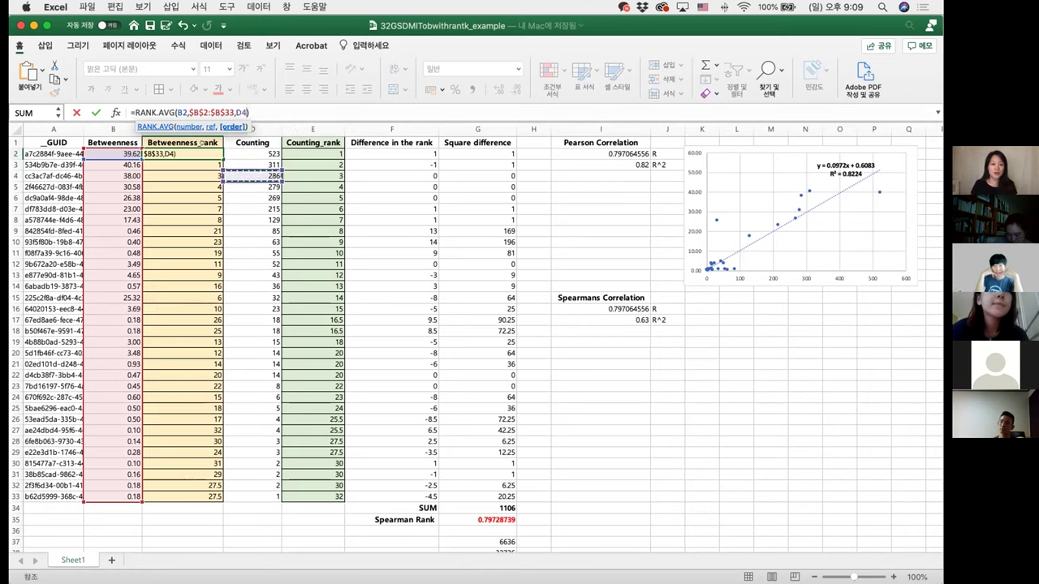
pyautogui.press('Escape')
# Fill the RANK.AVG formula down through C33 and commit it with Ctrl+Enter
pyautogui.moveTo(216, 151); pyautogui.dragTo(233, 493)
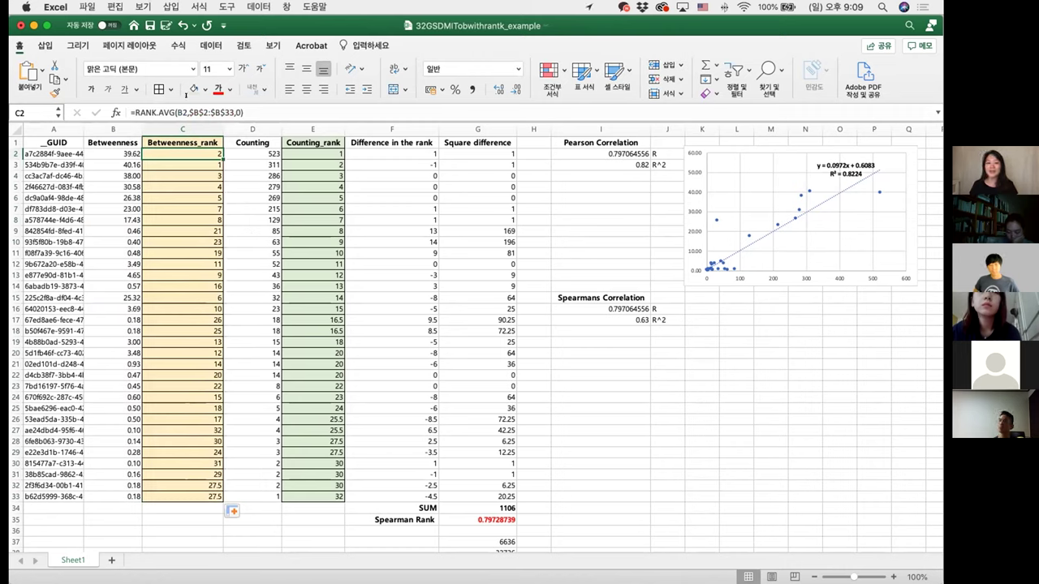
pyautogui.click(281, 107)
pyautogui.click(282, 106)
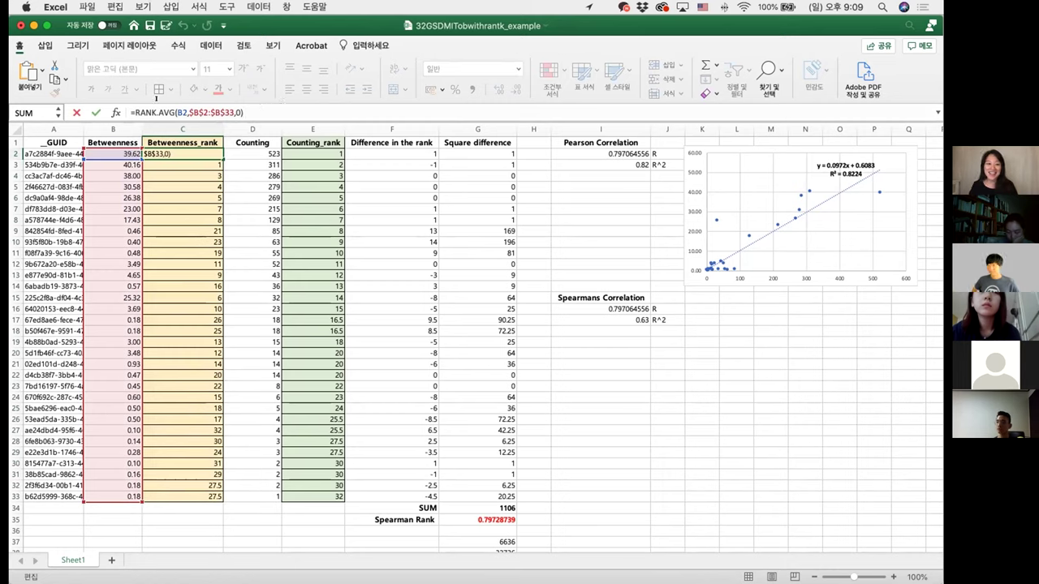
pyautogui.moveTo(156, 99); pyautogui.dragTo(95, 107)
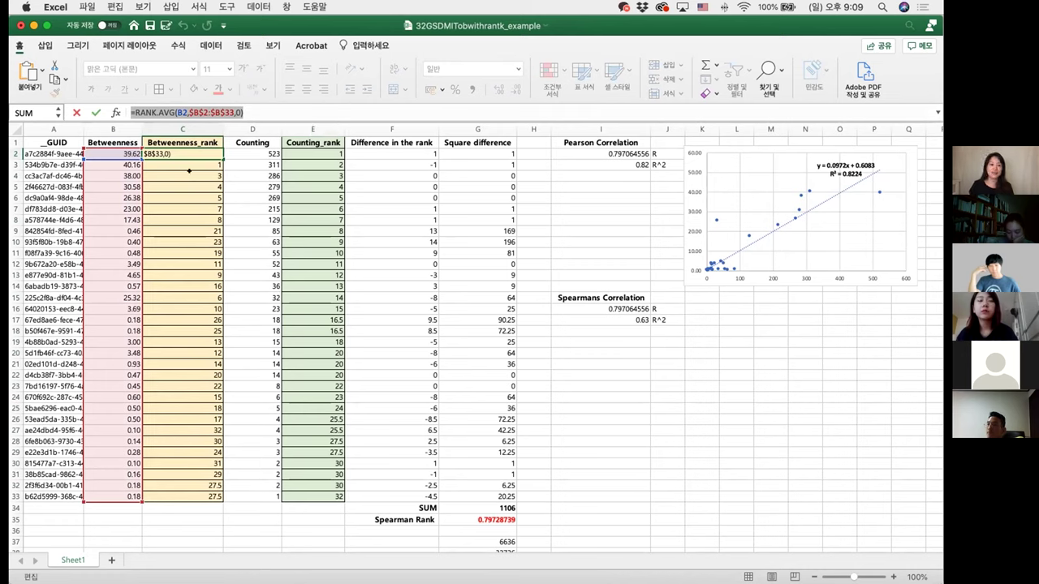
pyautogui.hotkey('ctrl', 'Return')
# Review the Counting_rank formula in E2 and the existing CORREL formula in I16
pyautogui.click(313, 154)
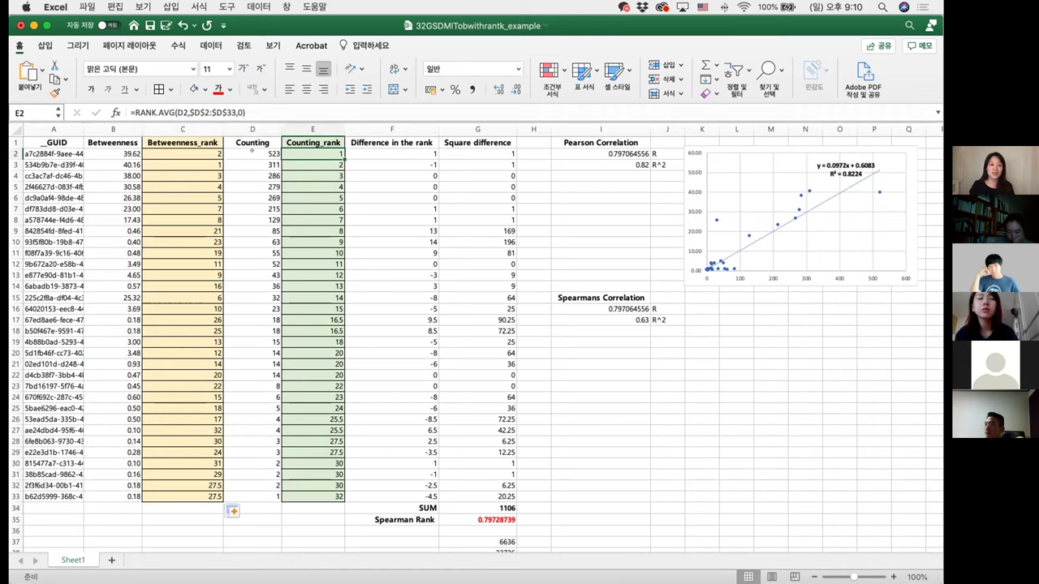
pyautogui.moveTo(253, 153); pyautogui.dragTo(253, 496)
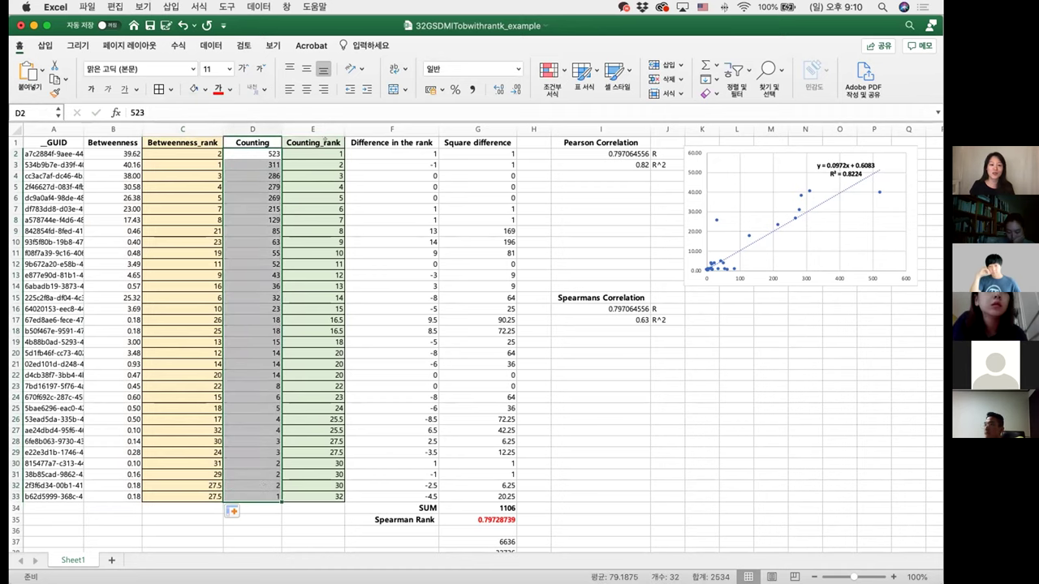
pyautogui.click(608, 409)
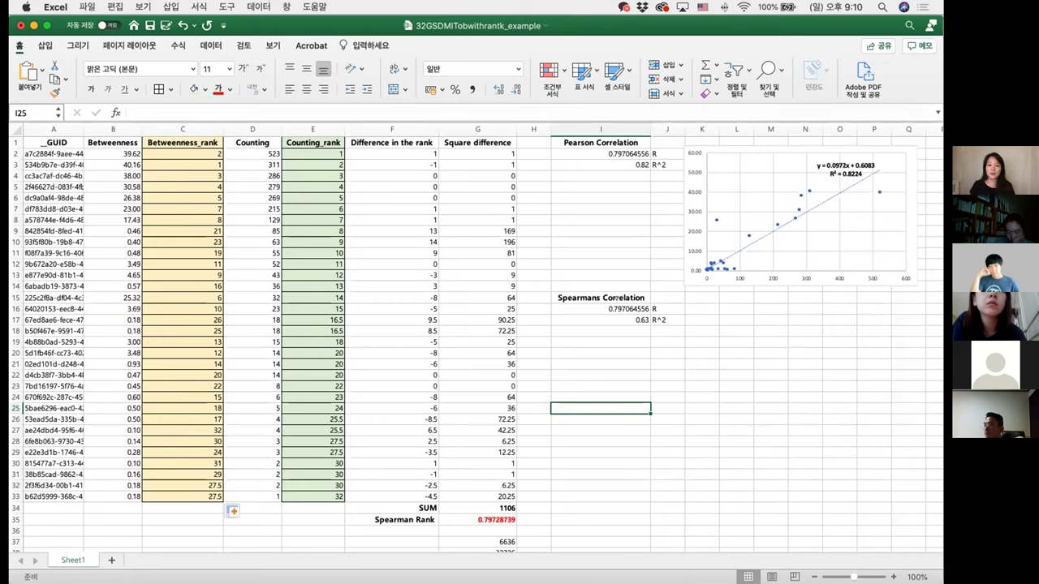
pyautogui.press('Up')
pyautogui.press('Up')
pyautogui.press('Up')
pyautogui.press('Up')
pyautogui.press('Up')
pyautogui.press('Up')
pyautogui.press('Right')
pyautogui.press('Right')
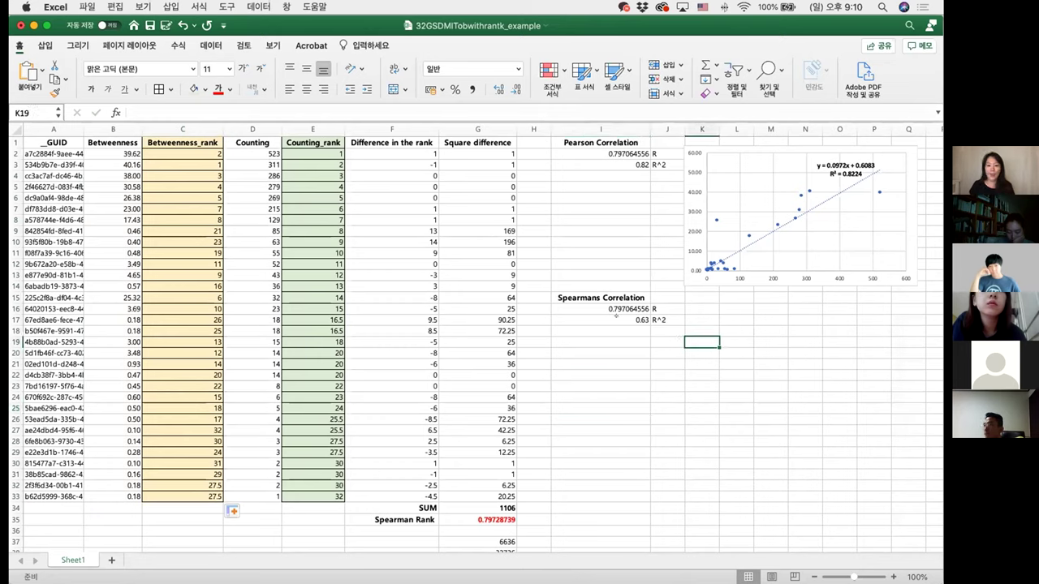
pyautogui.click(597, 307)
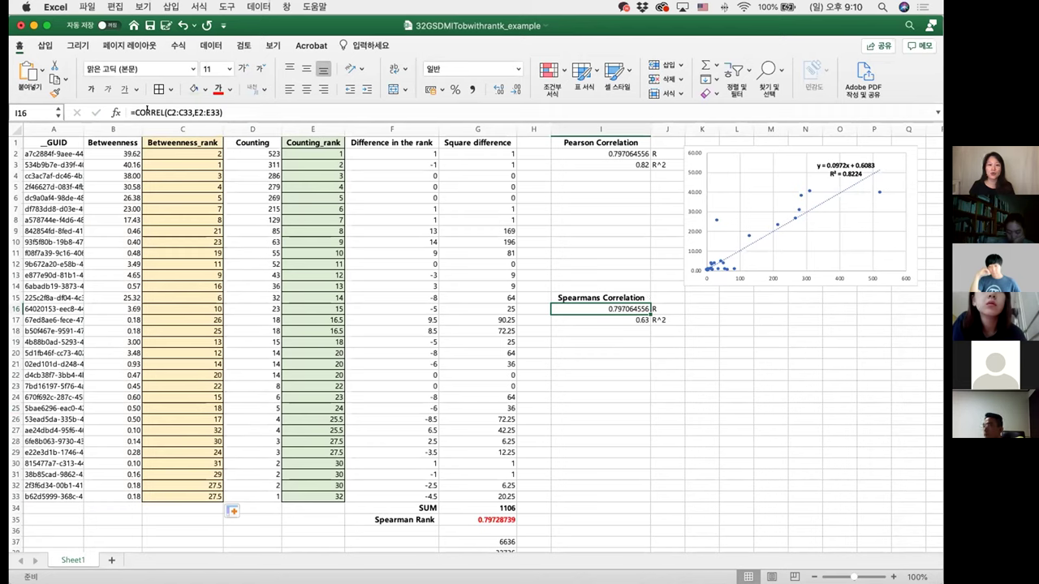
pyautogui.click(147, 111)
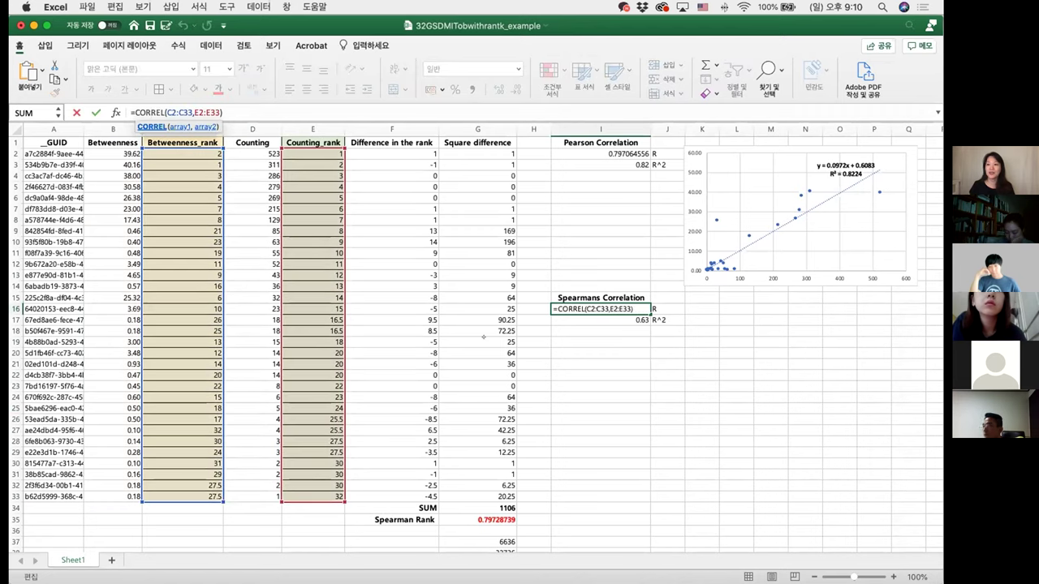
pyautogui.click(598, 340)
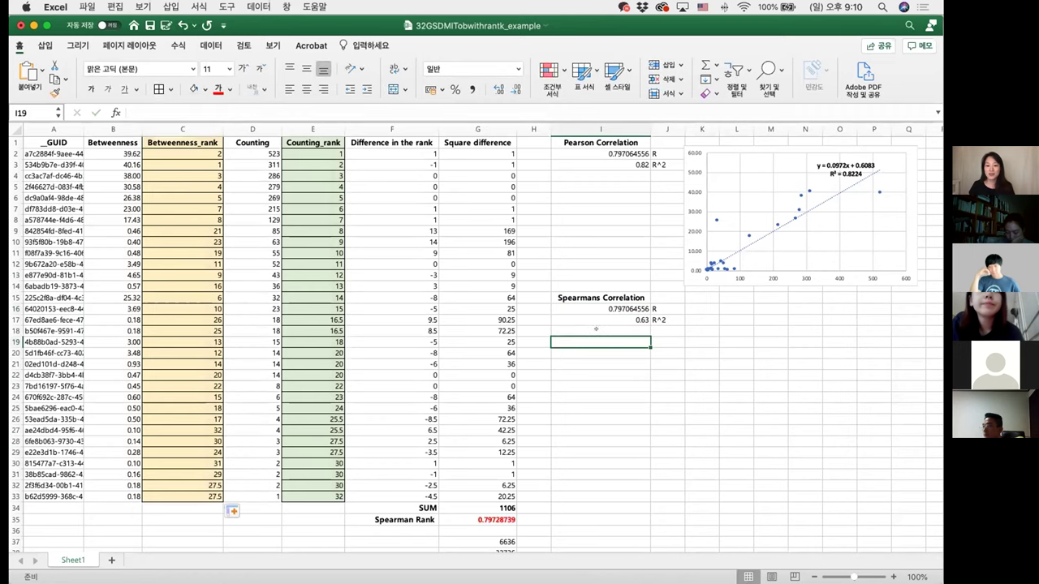
# Enter =CORREL(C2:C33,E2:E33) correlating Betweenness_rank with Counting_rank in I19
pyautogui.write('=corre')
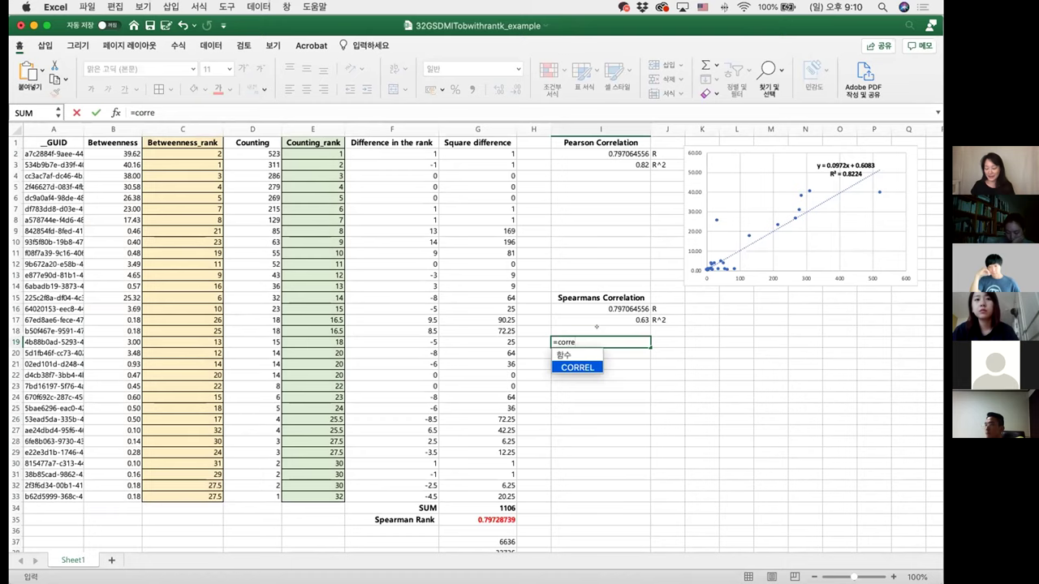
pyautogui.write('l(')
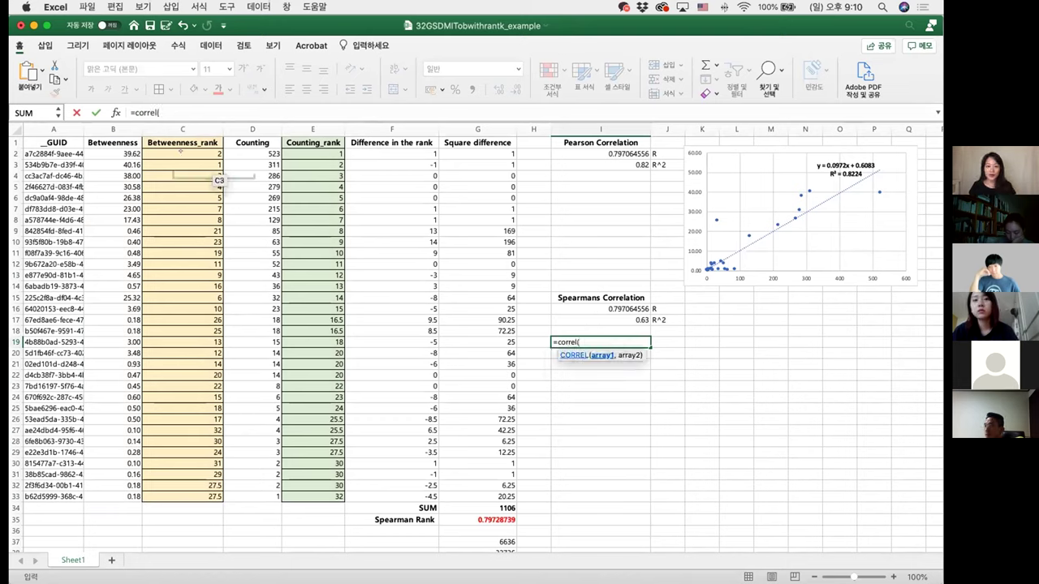
pyautogui.click(194, 153)
pyautogui.moveTo(194, 153); pyautogui.dragTo(195, 496)
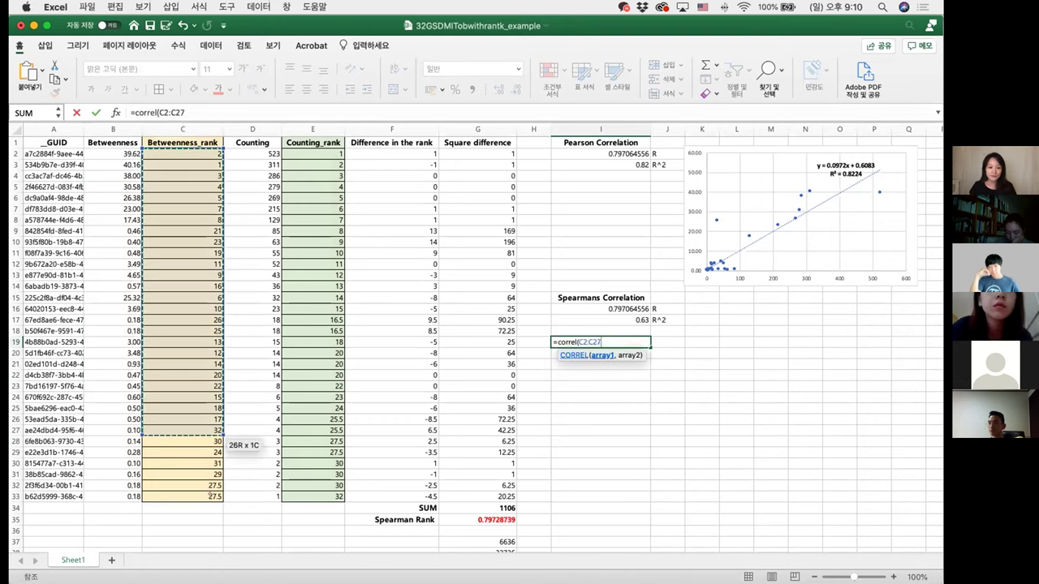
pyautogui.write(',')
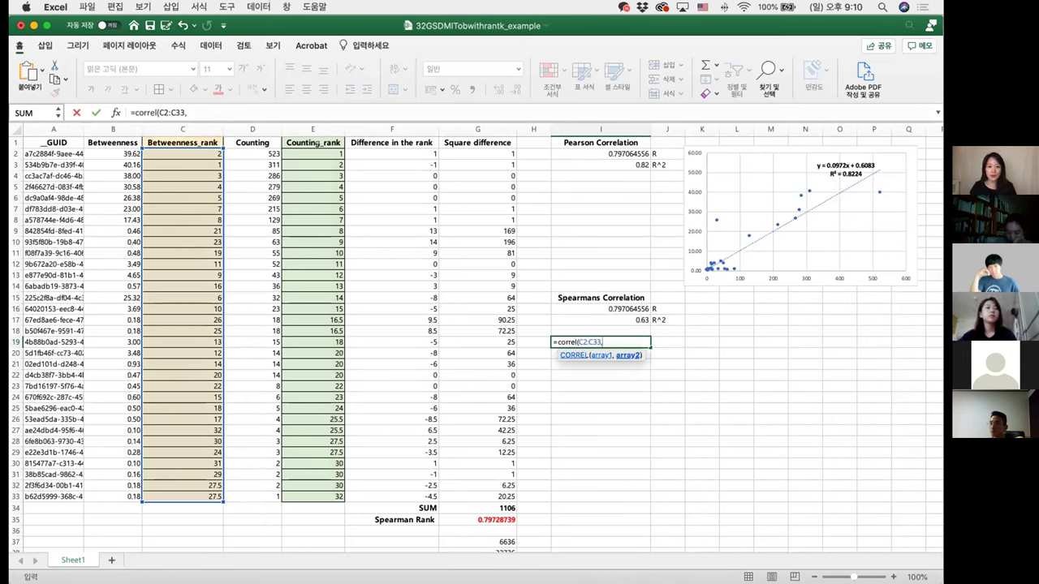
pyautogui.moveTo(317, 153); pyautogui.dragTo(325, 494)
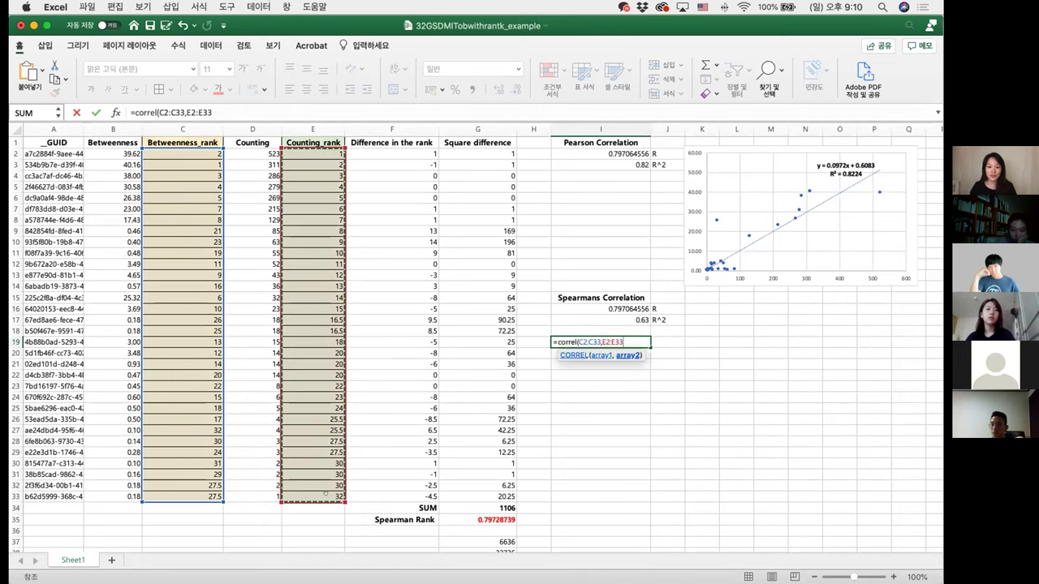
pyautogui.write(')')
pyautogui.press('Return')
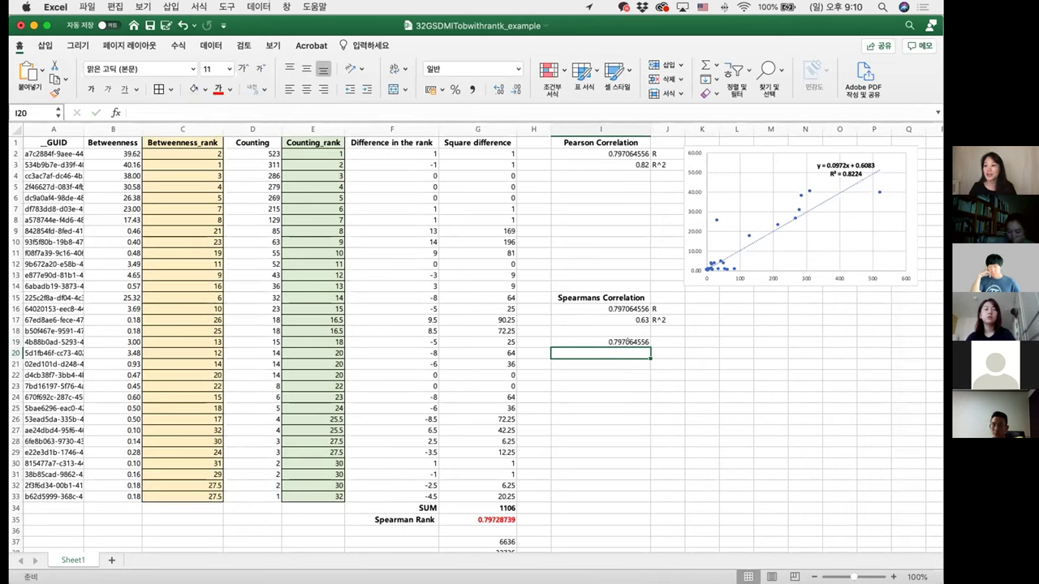
# Verify the new result, then clear the duplicate CORREL value from I19
pyautogui.click(617, 340)
pyautogui.click(673, 341)
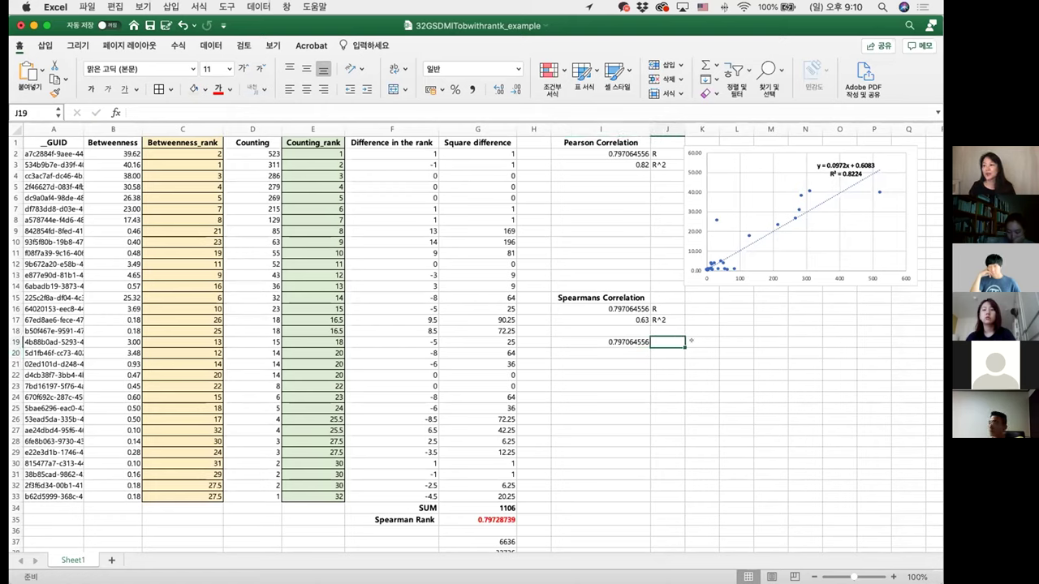
pyautogui.click(630, 353)
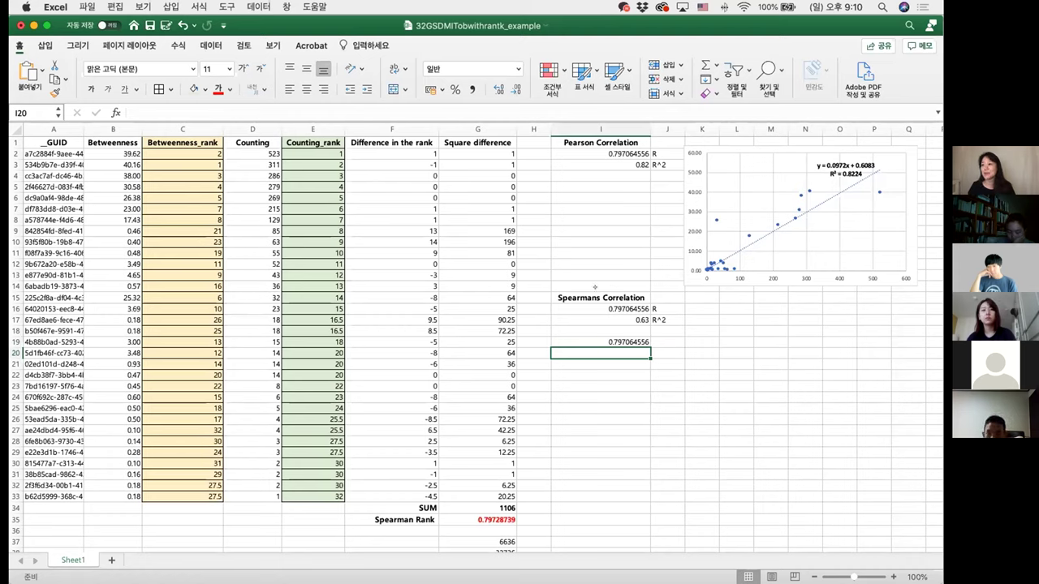
pyautogui.click(618, 341)
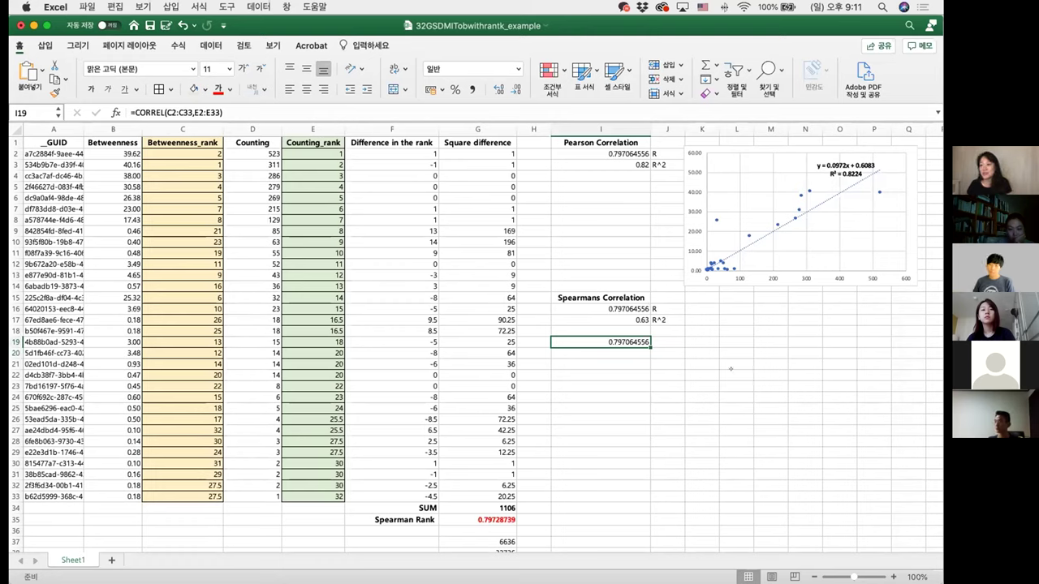
pyautogui.click(699, 358)
pyautogui.click(604, 342)
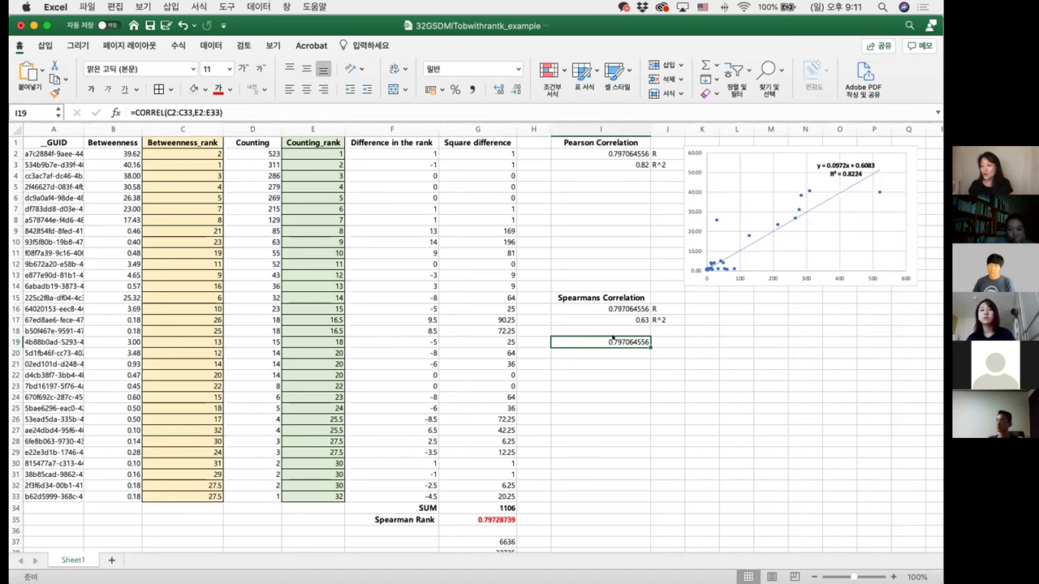
pyautogui.press('Delete')
pyautogui.click(606, 328)
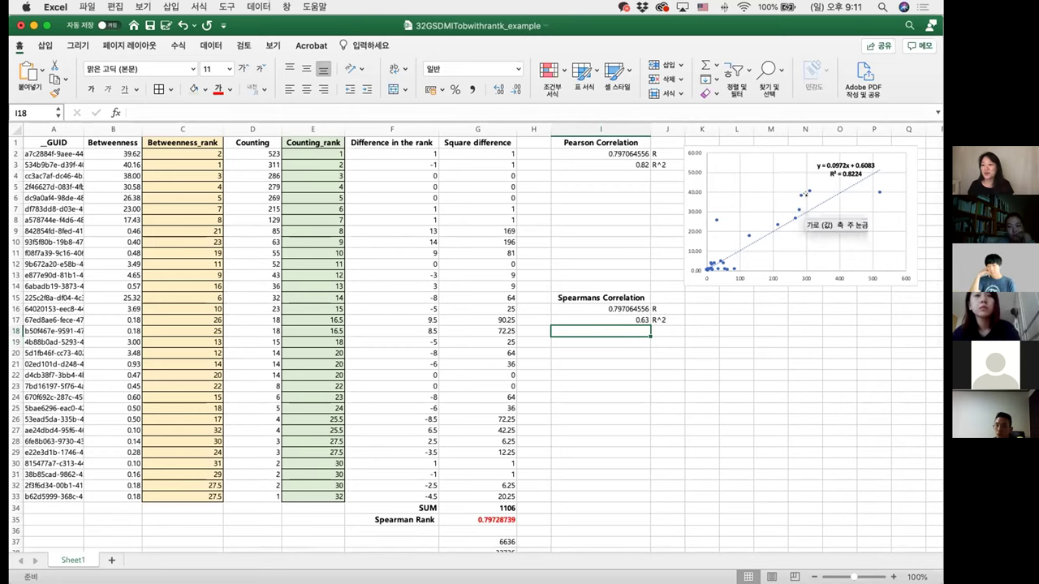
# Insert a plain scatter chart from the Insert tab's Scatter list
pyautogui.click(800, 219)
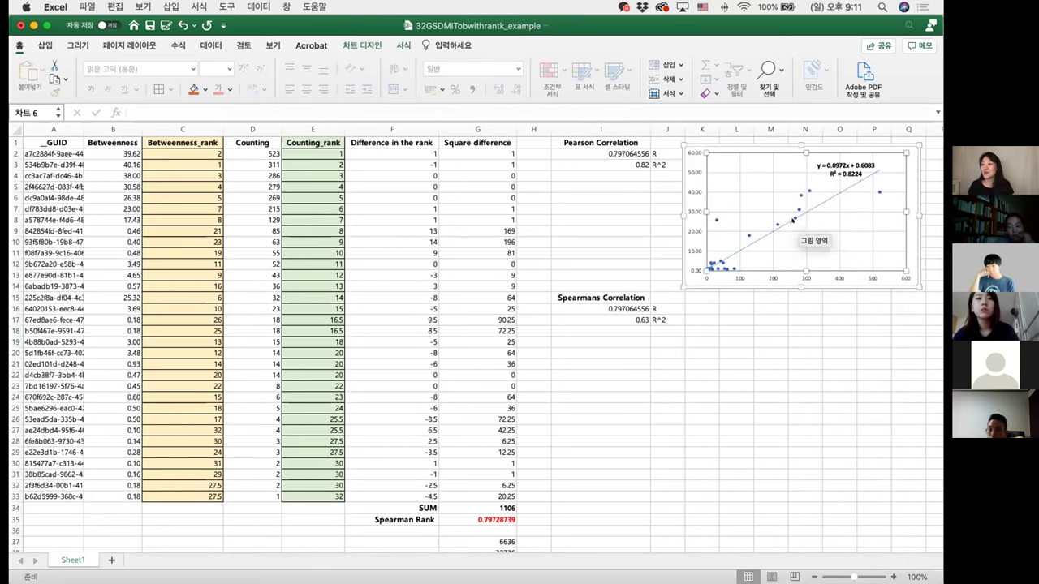
pyautogui.click(804, 342)
pyautogui.click(702, 375)
pyautogui.click(45, 46)
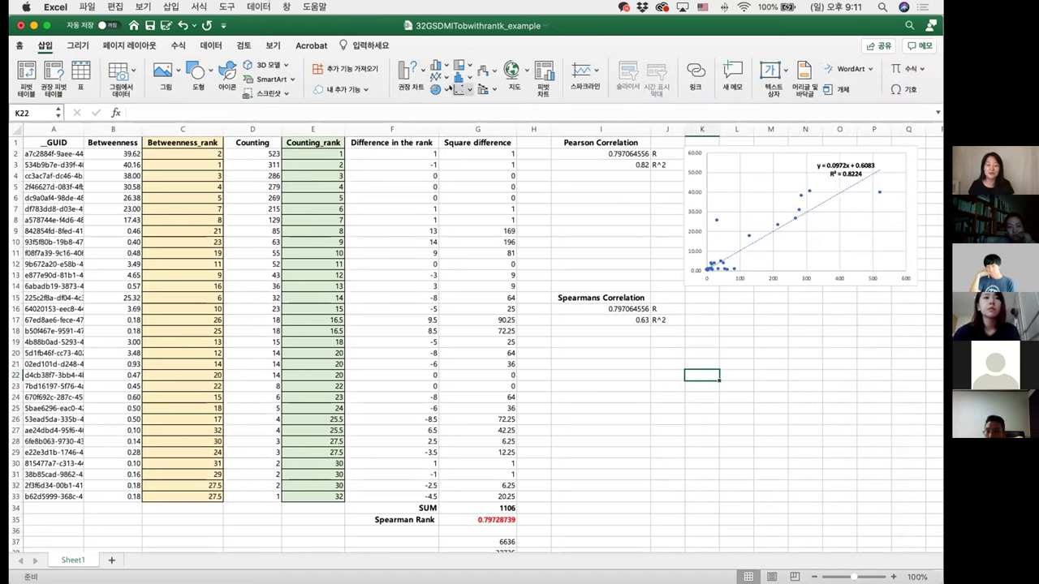
pyautogui.click(457, 88)
pyautogui.click(489, 150)
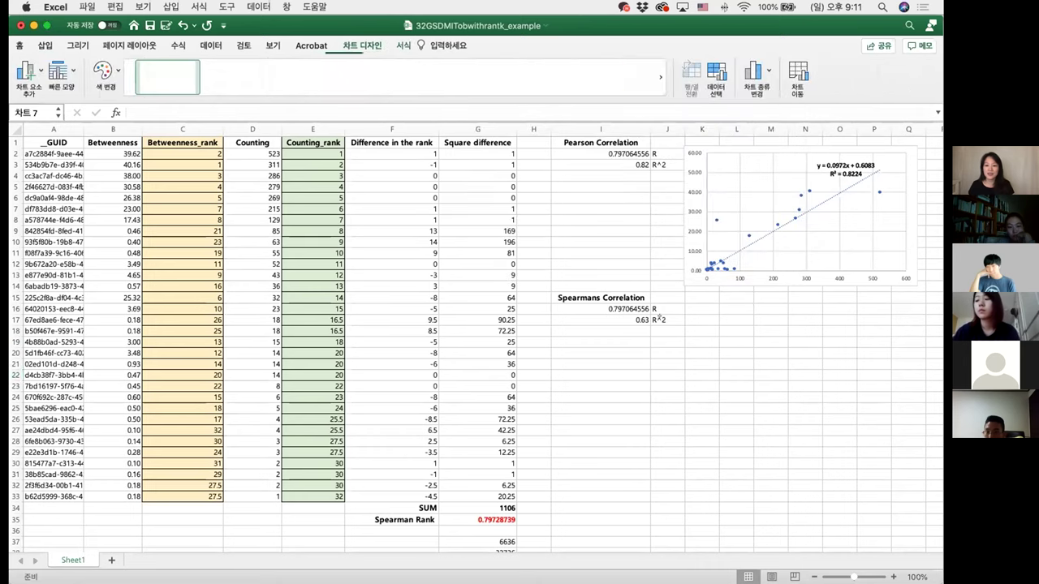
# Position the empty chart below Spearmans Correlation and bring up its shortcut menu
pyautogui.moveTo(555, 327)
pyautogui.mouseDown()
pyautogui.moveTo(666, 387)
pyautogui.moveTo(711, 323)
pyautogui.mouseUp()
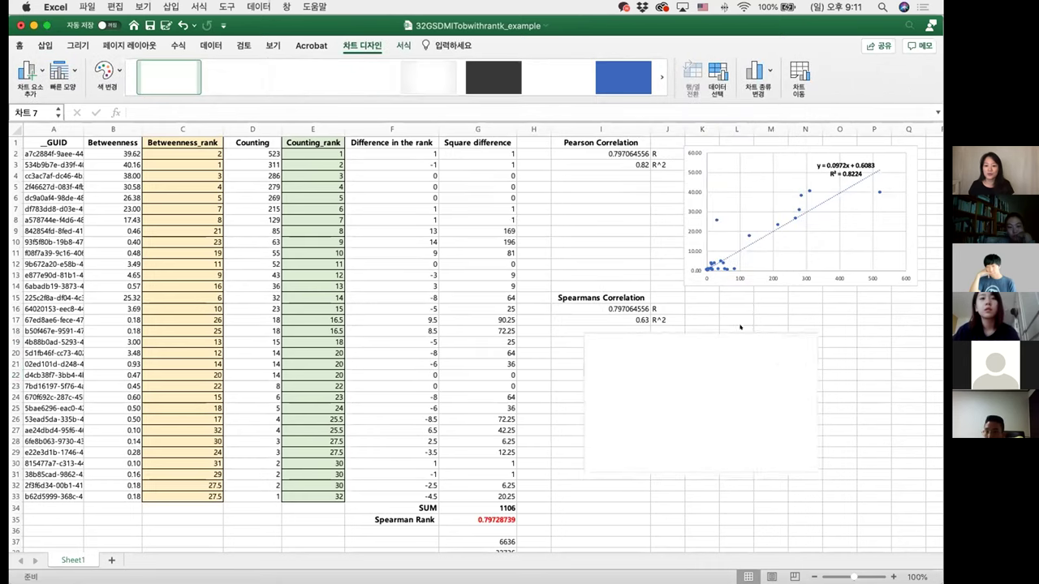
pyautogui.doubleClick(701, 355)
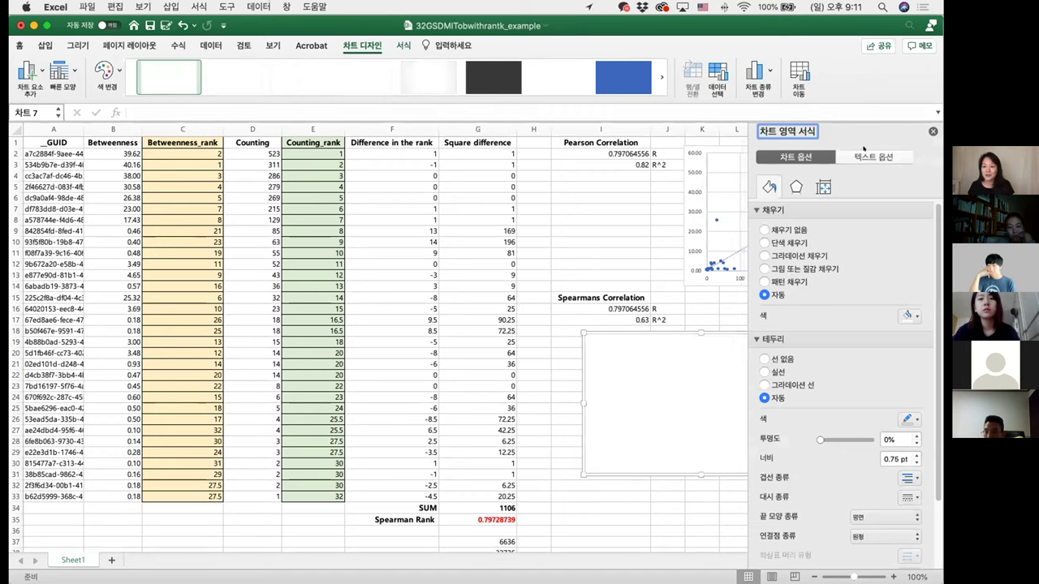
pyautogui.rightClick(690, 357)
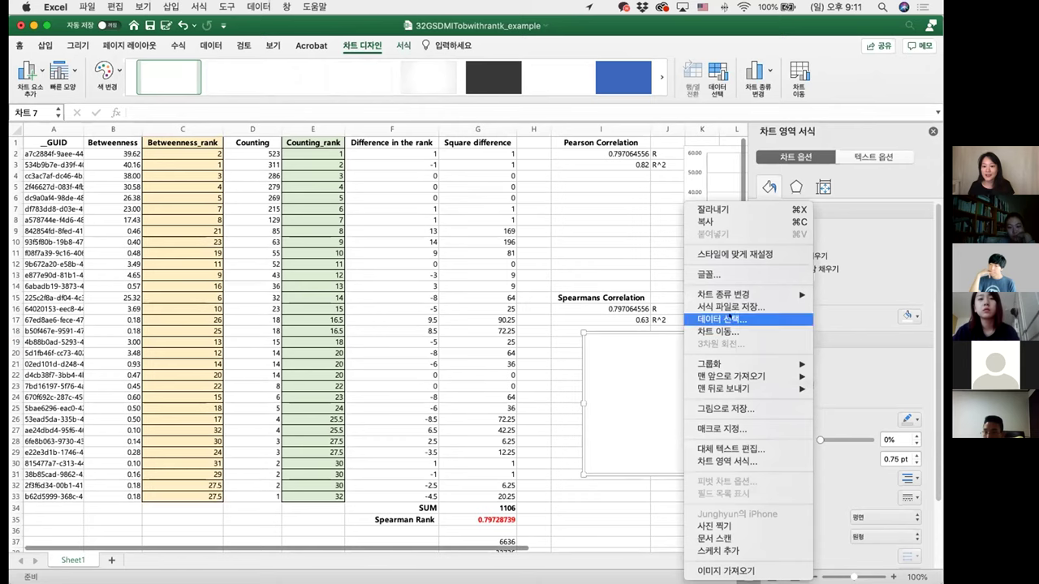
pyautogui.click(645, 376)
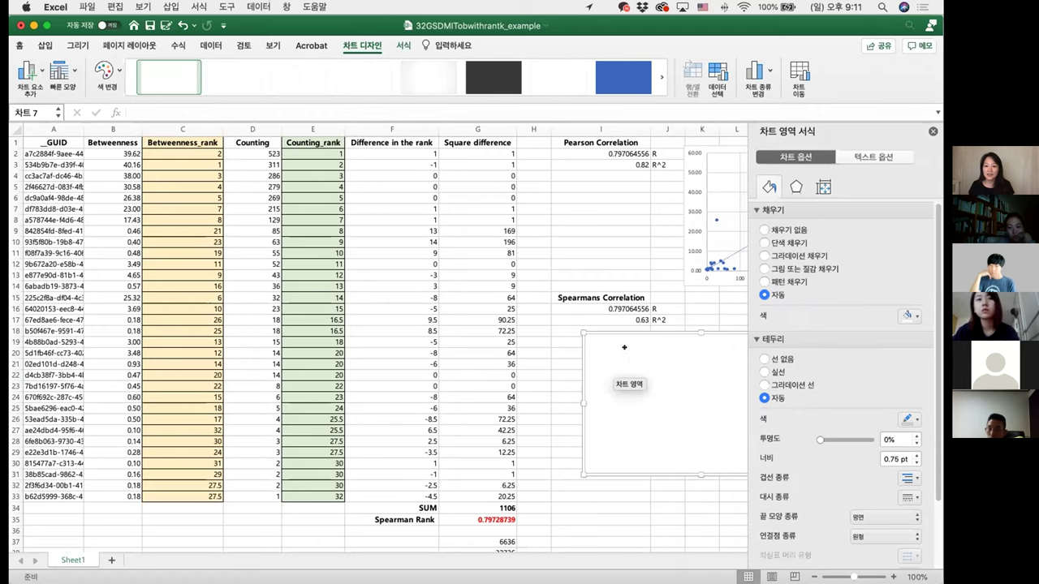
pyautogui.rightClick(625, 348)
pyautogui.click(665, 320)
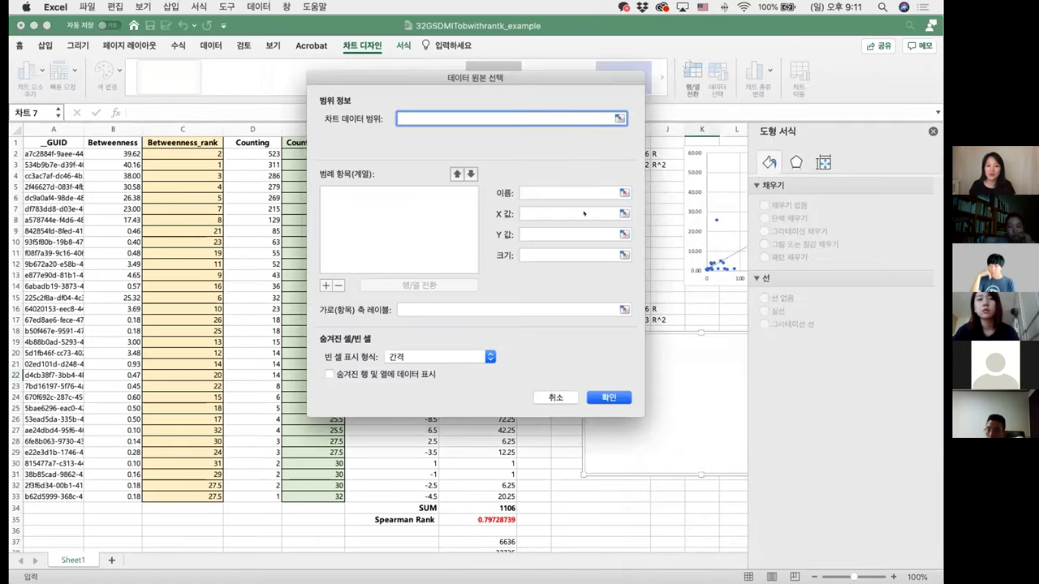
pyautogui.click(624, 213)
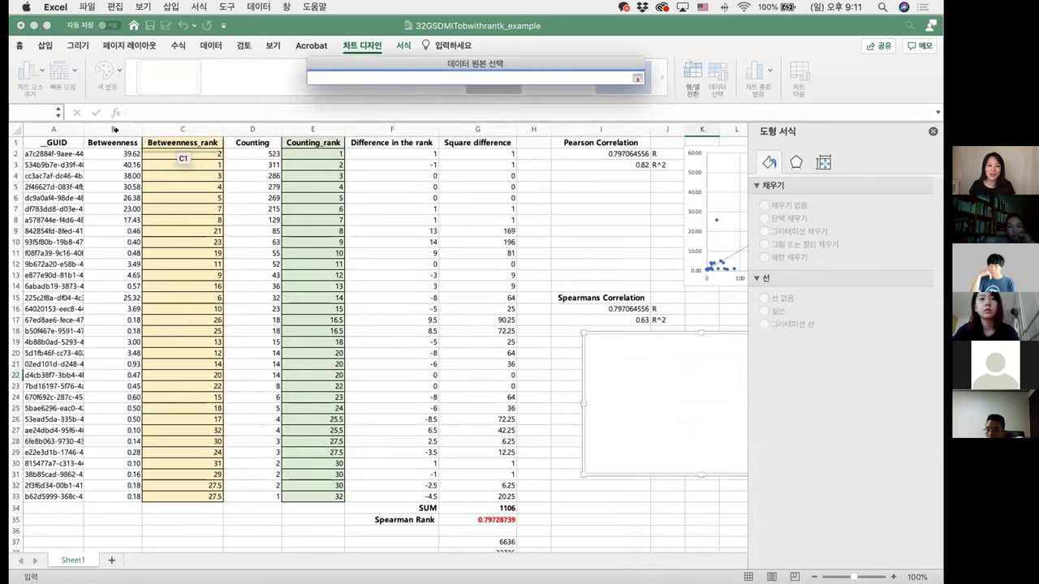
pyautogui.moveTo(112, 154); pyautogui.dragTo(118, 496)
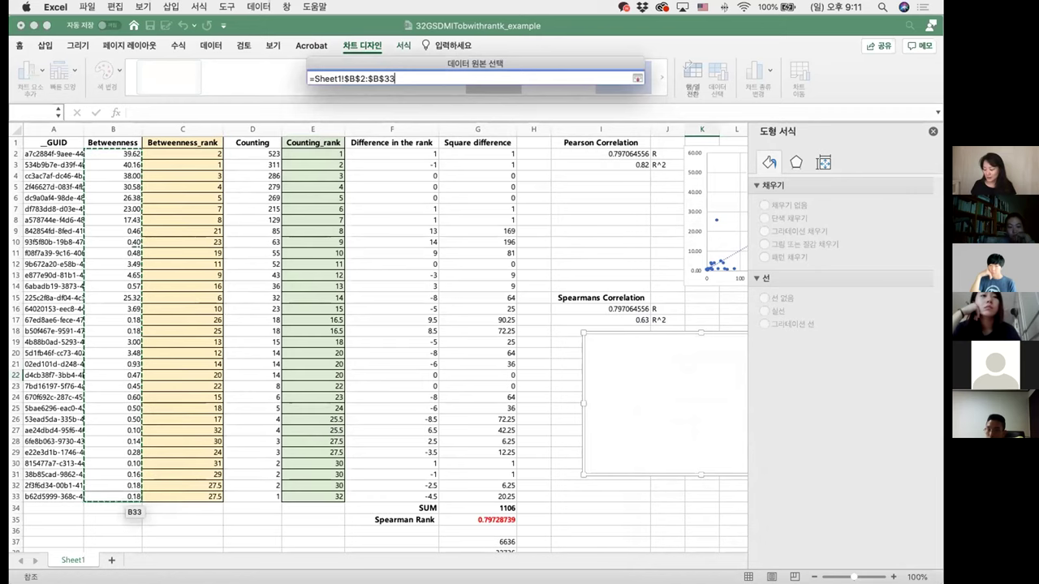
pyautogui.click(613, 233)
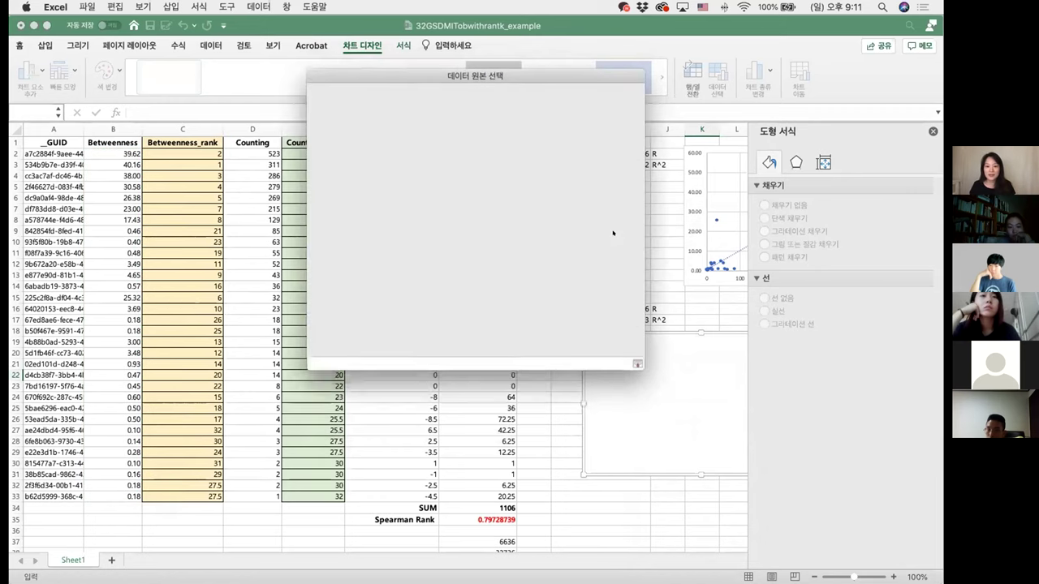
pyautogui.click(244, 153)
pyautogui.moveTo(244, 154); pyautogui.dragTo(241, 484)
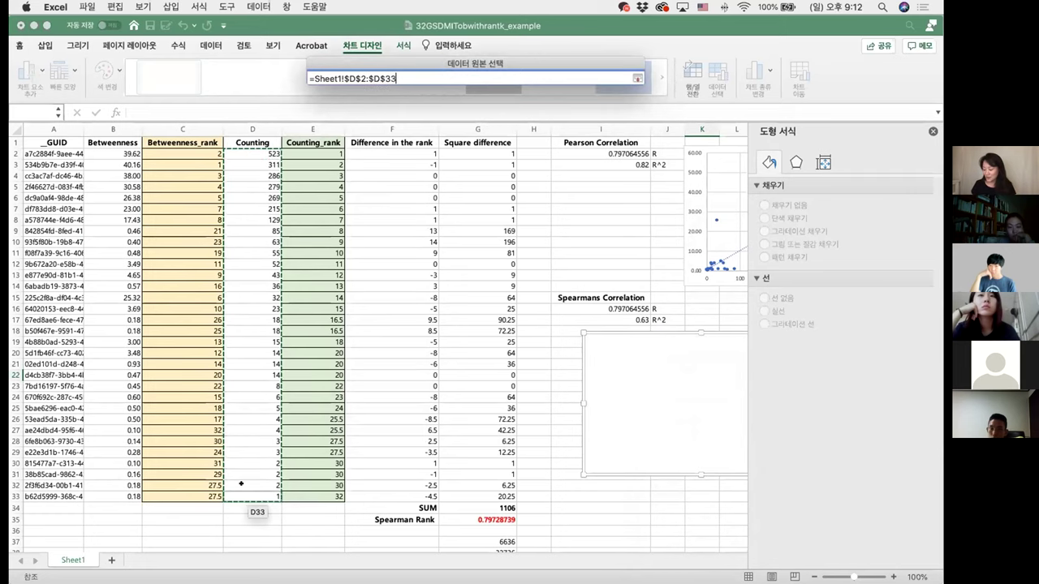
pyautogui.press('Return')
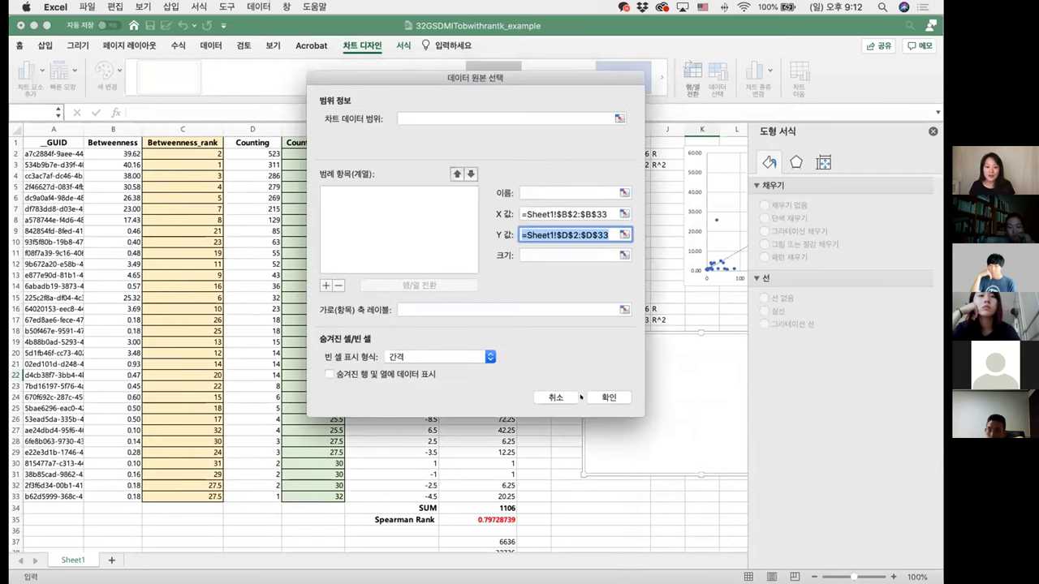
pyautogui.click(594, 397)
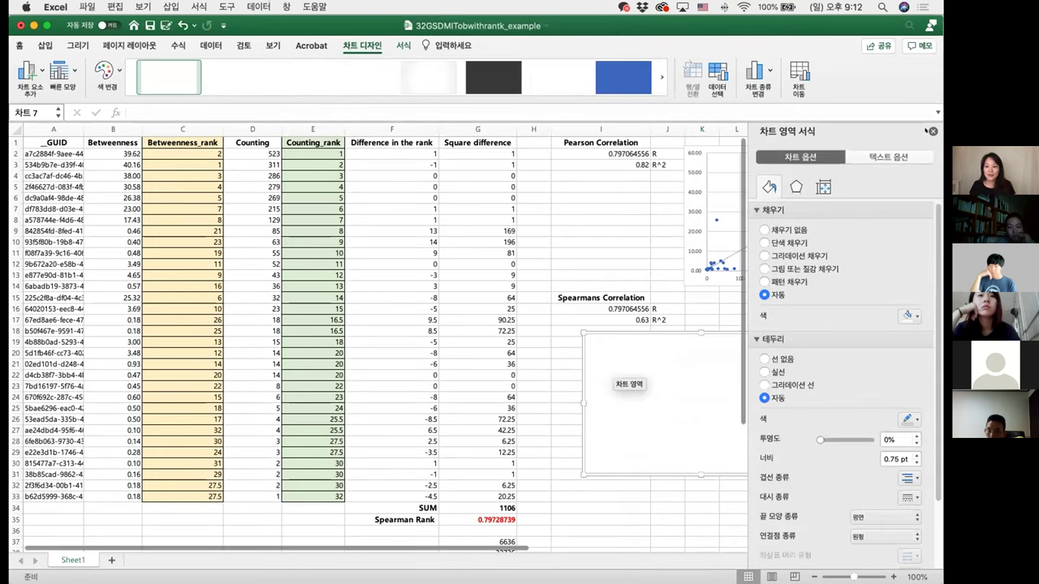
# Give the empty chart a series named Rank with Y values C2:C33 and X values E2:E33
pyautogui.click(933, 131)
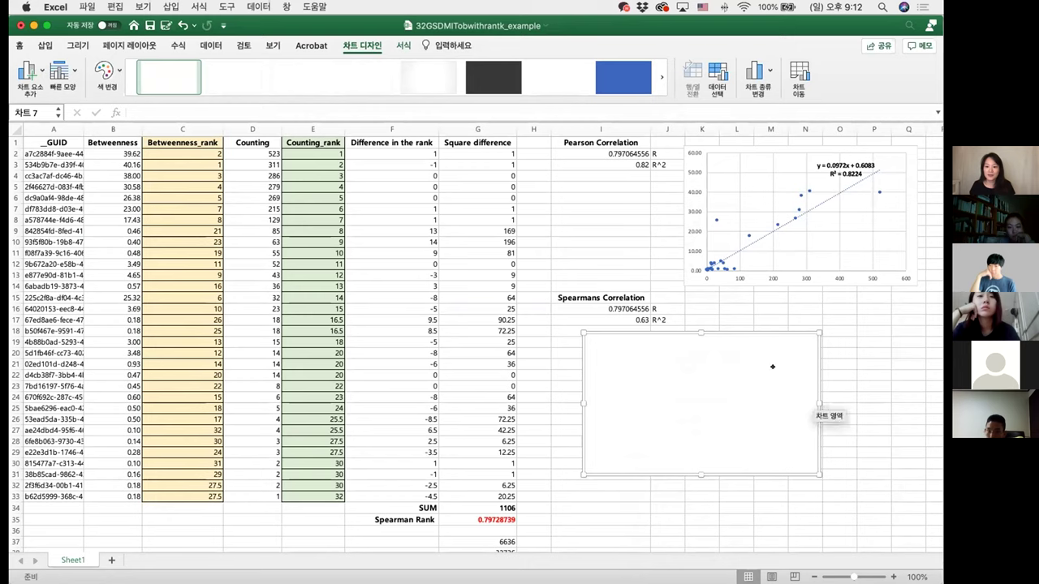
pyautogui.moveTo(769, 364); pyautogui.dragTo(733, 375)
pyautogui.rightClick(697, 379)
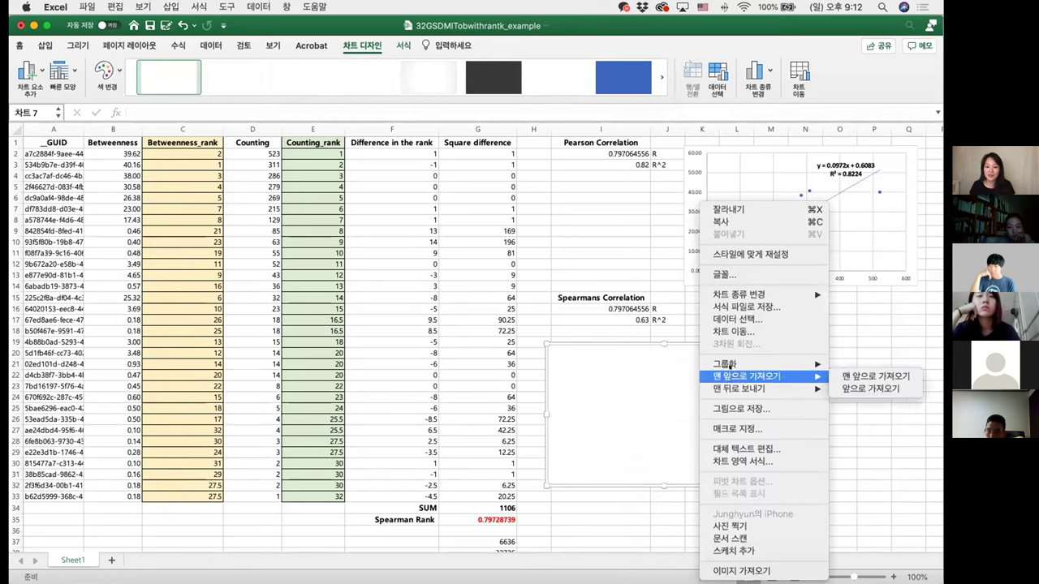
pyautogui.click(781, 317)
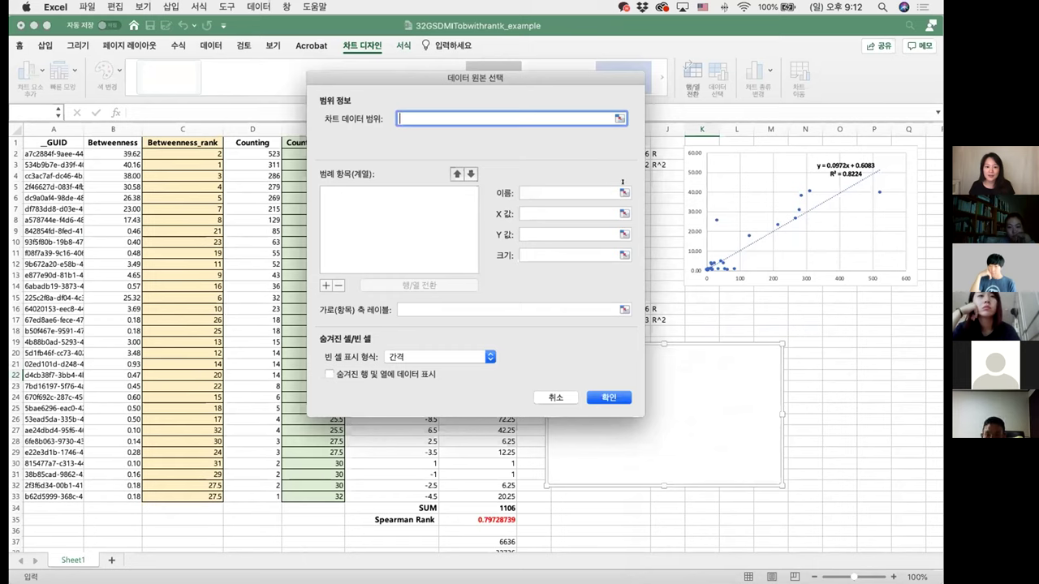
pyautogui.click(617, 119)
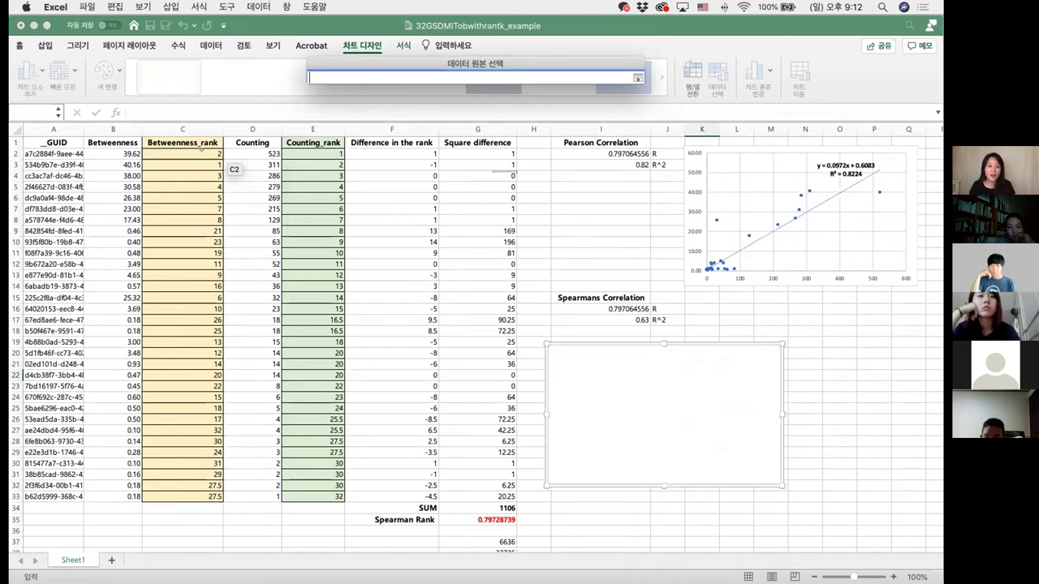
pyautogui.moveTo(200, 151); pyautogui.dragTo(209, 486)
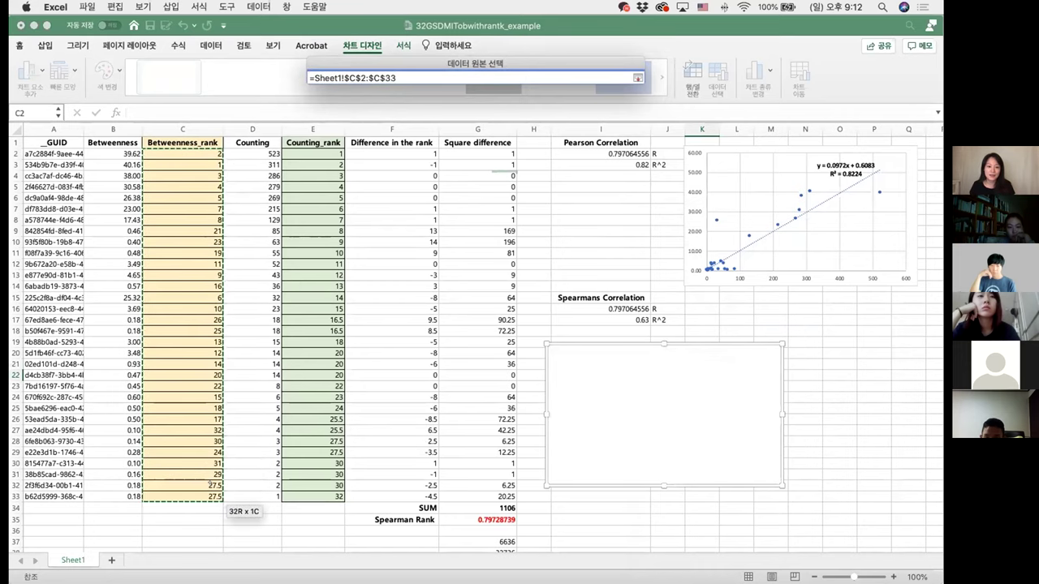
pyautogui.moveTo(210, 485); pyautogui.dragTo(220, 497)
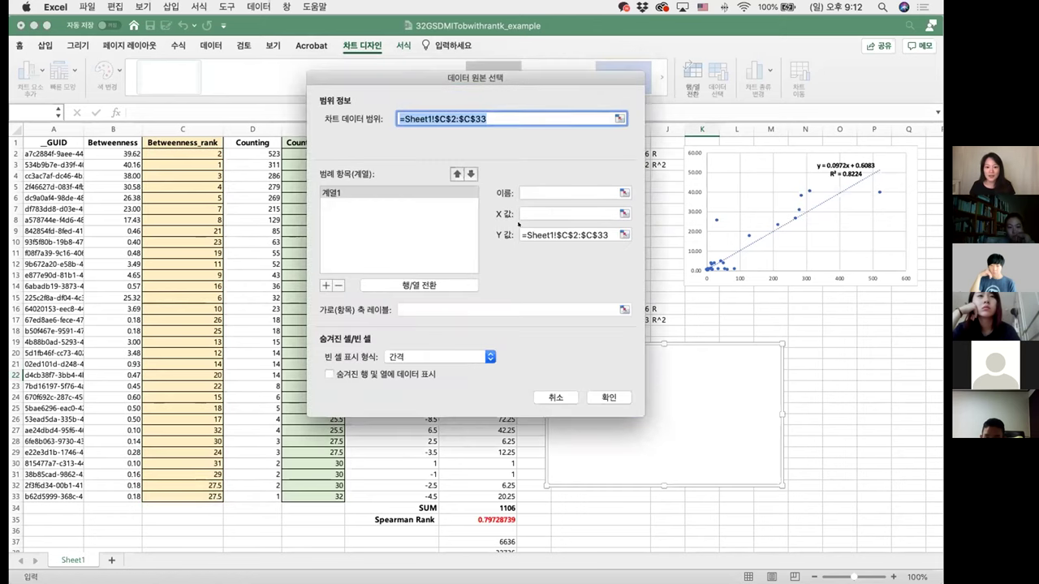
pyautogui.click(623, 212)
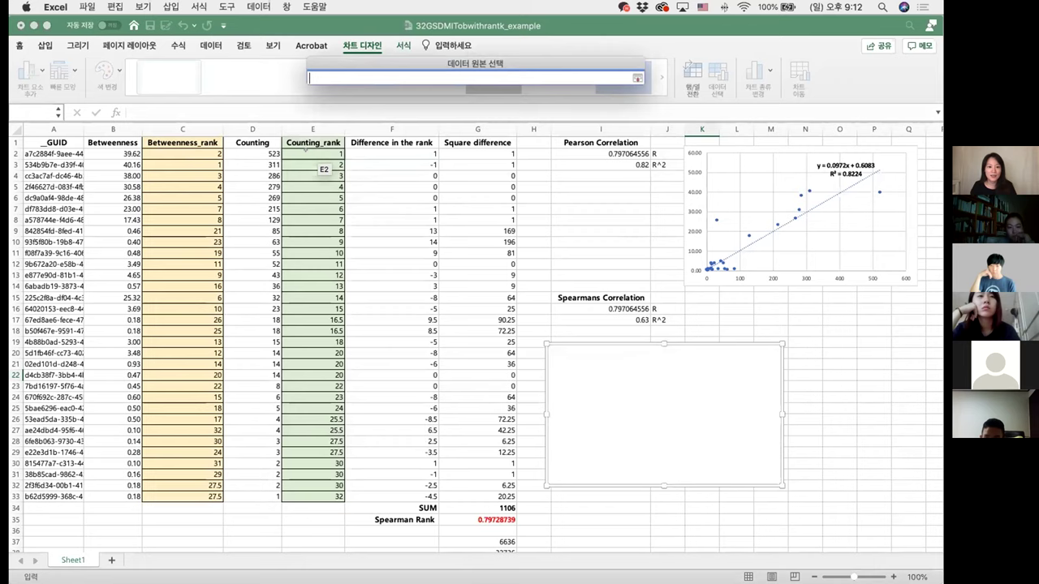
pyautogui.moveTo(305, 152); pyautogui.dragTo(306, 484)
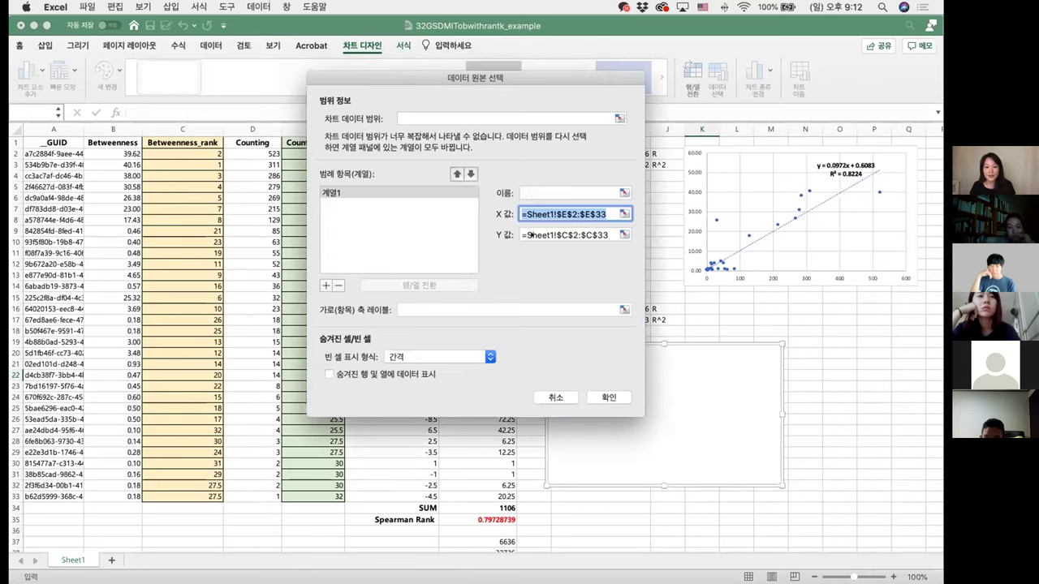
pyautogui.click(542, 182)
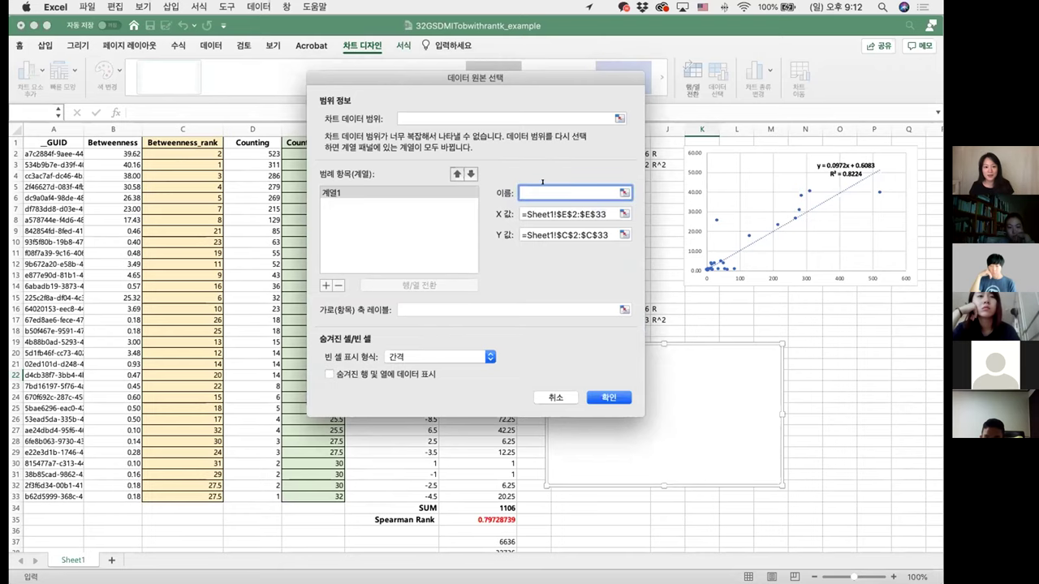
pyautogui.write('Rank')
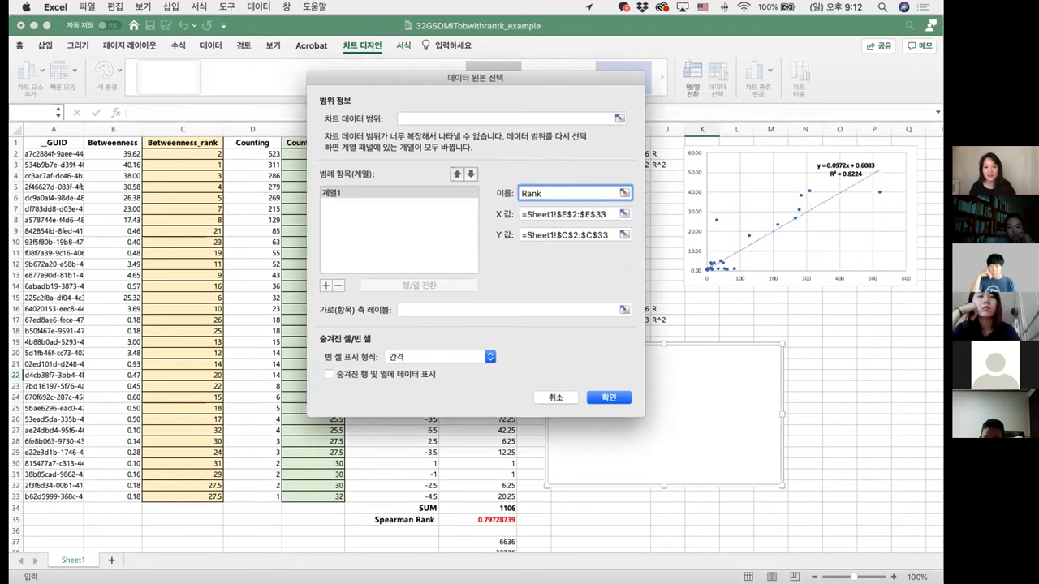
pyautogui.click(595, 398)
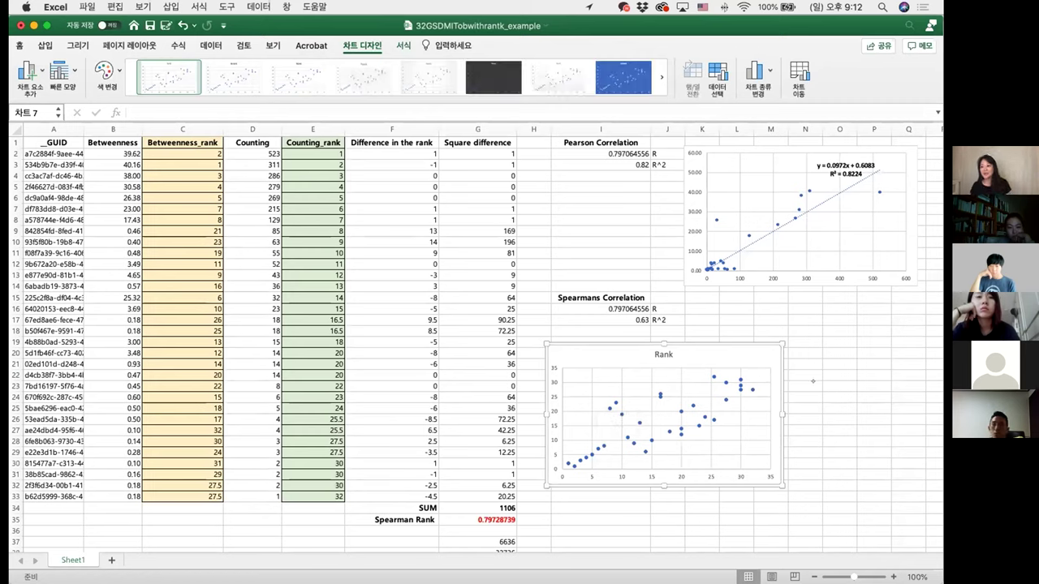
pyautogui.moveTo(719, 399)
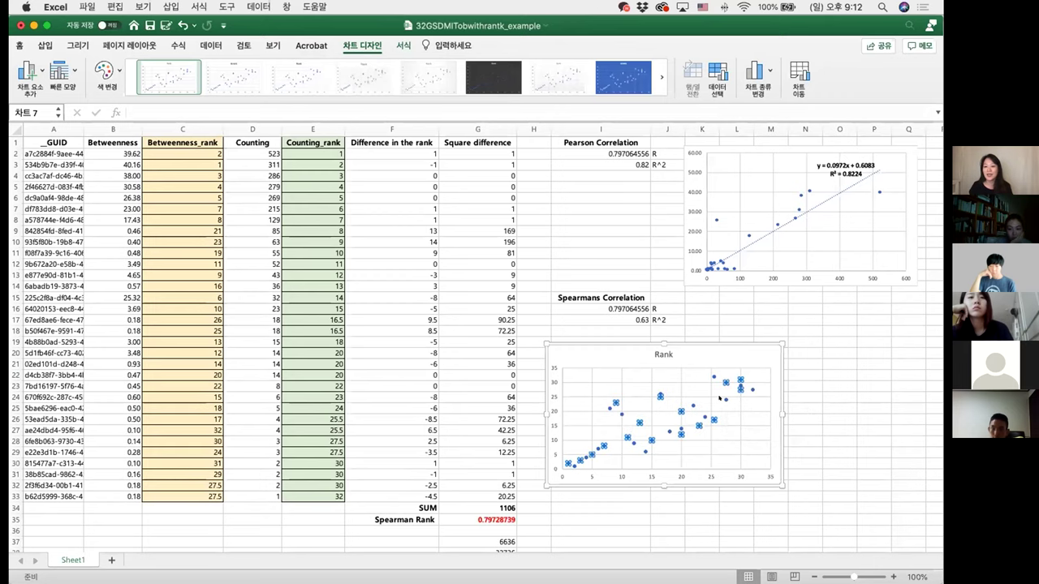
pyautogui.click(719, 398)
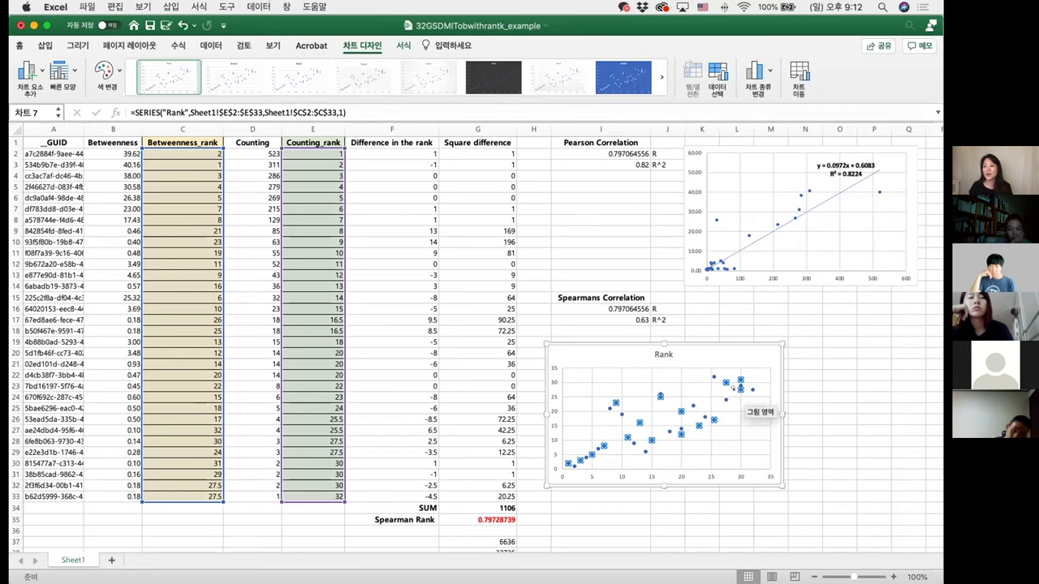
pyautogui.moveTo(710, 411)
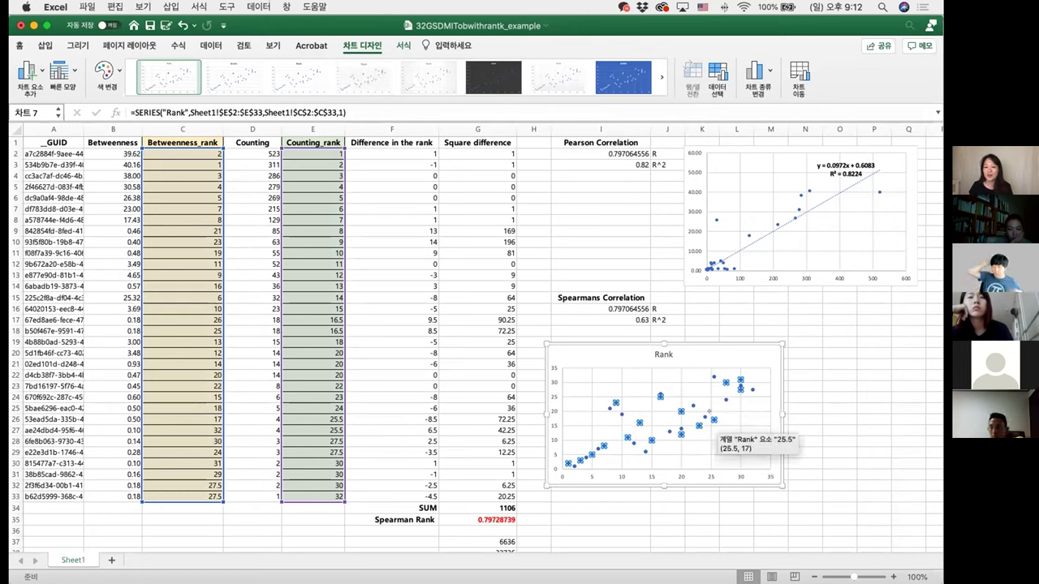
pyautogui.click(711, 416)
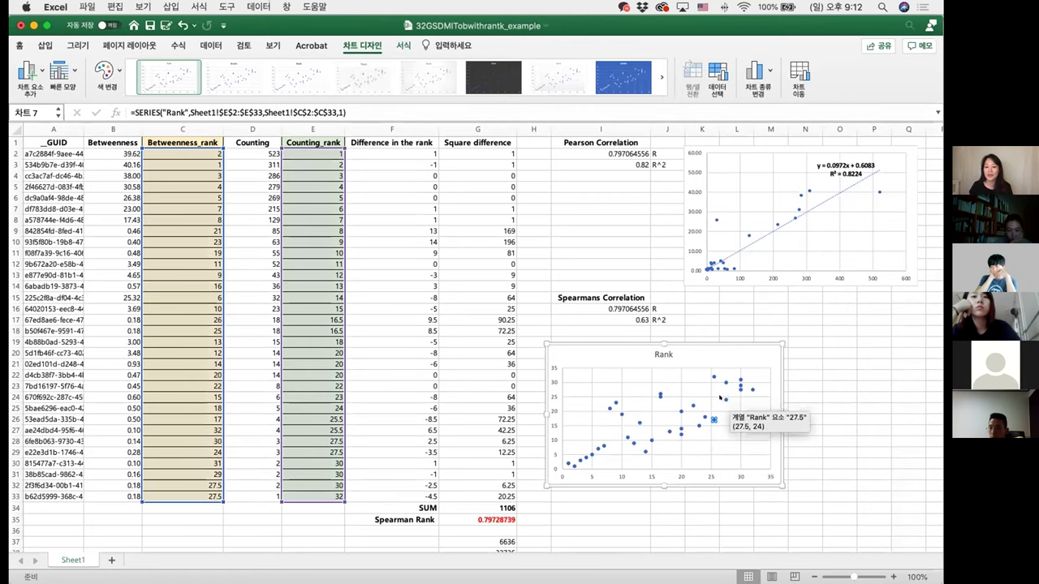
pyautogui.click(820, 398)
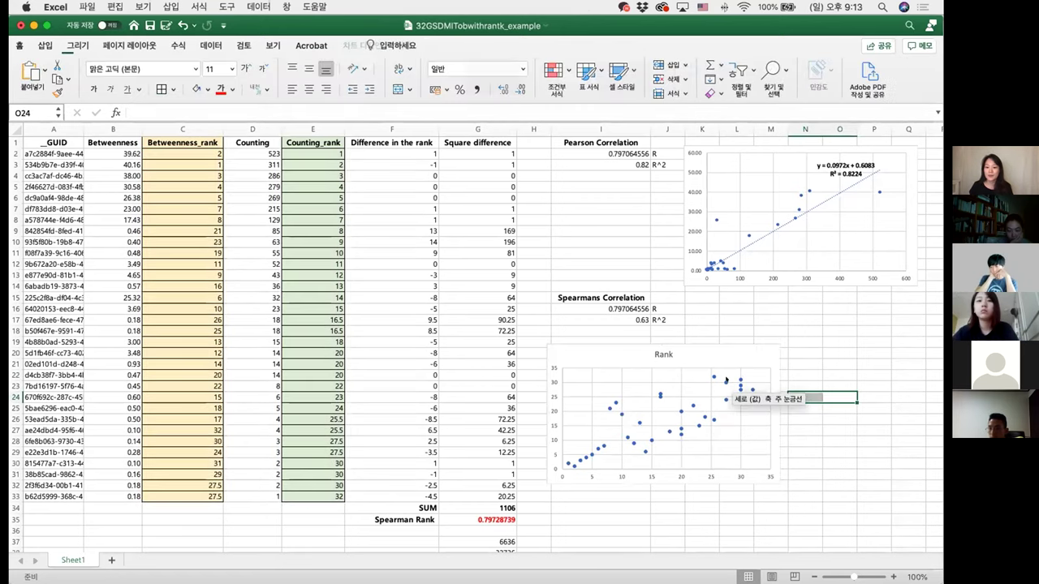
pyautogui.click(729, 375)
# Add a trendline to the Rank series showing y = 0.7978x and R² = 0.6353
pyautogui.rightClick(729, 383)
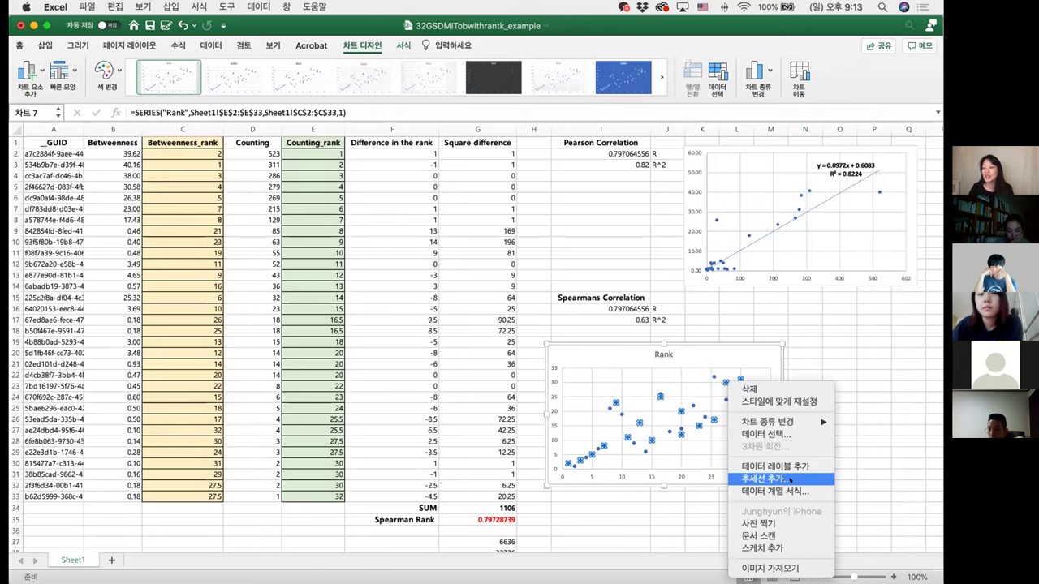
pyautogui.click(790, 480)
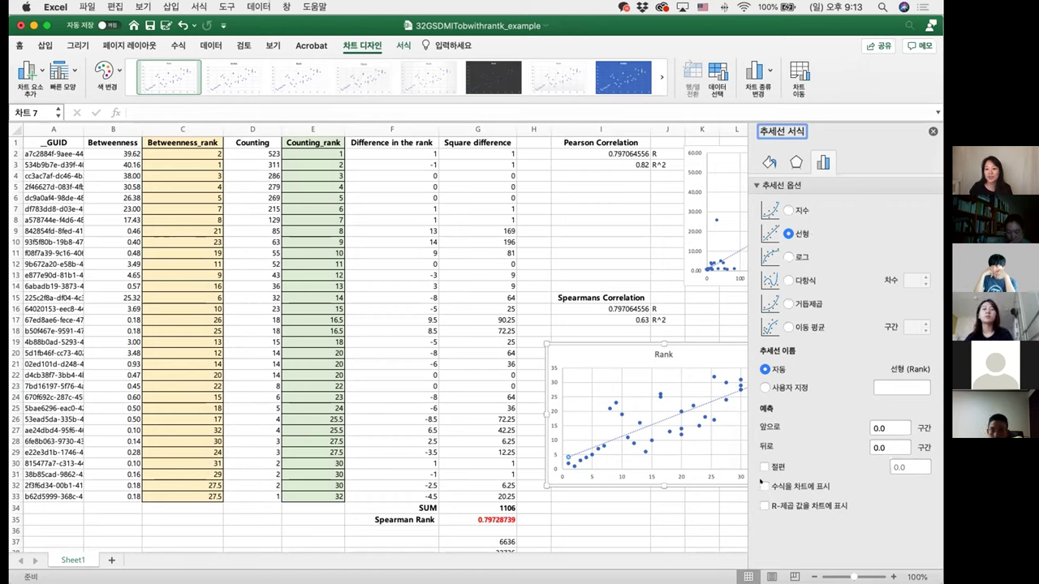
pyautogui.click(764, 486)
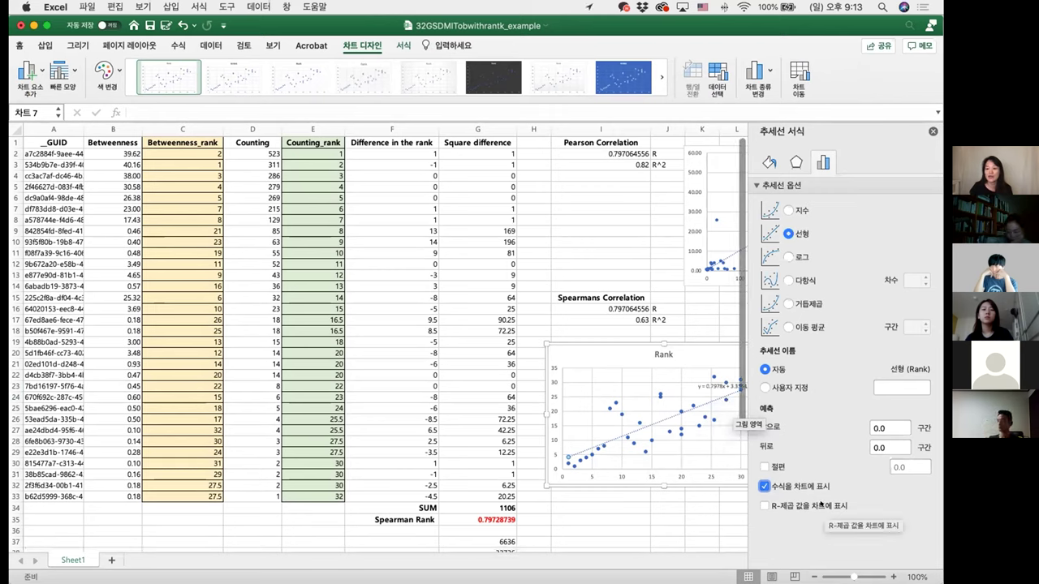
pyautogui.click(790, 505)
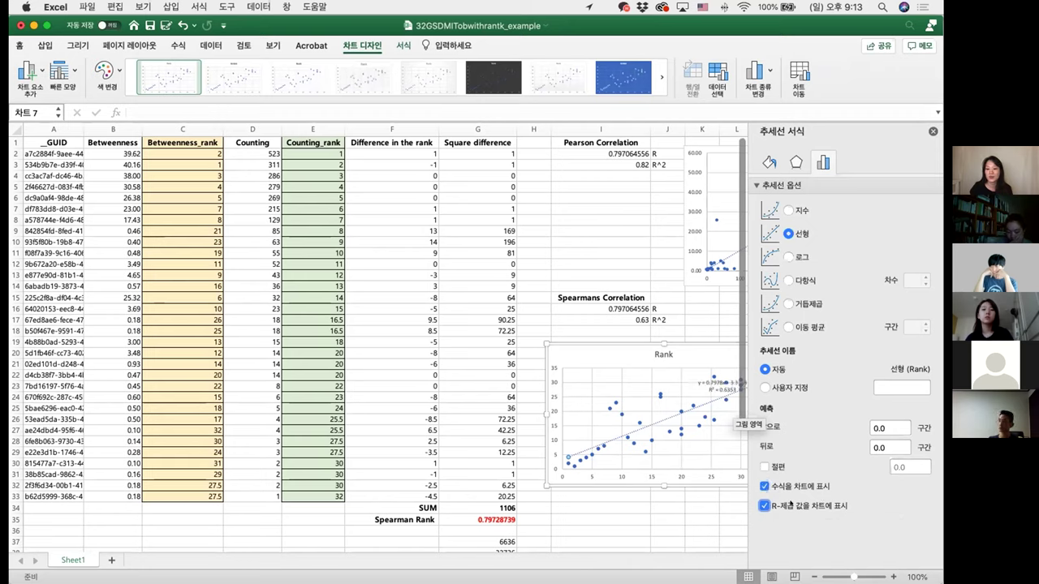
pyautogui.click(696, 518)
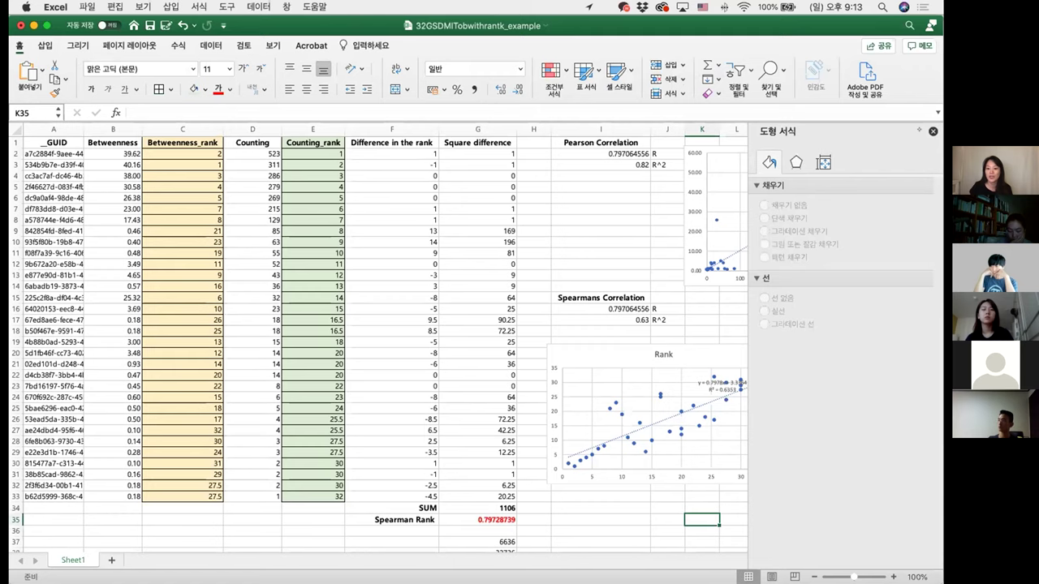
# Move the trendline equation label higher and set its fill to none
pyautogui.click(728, 372)
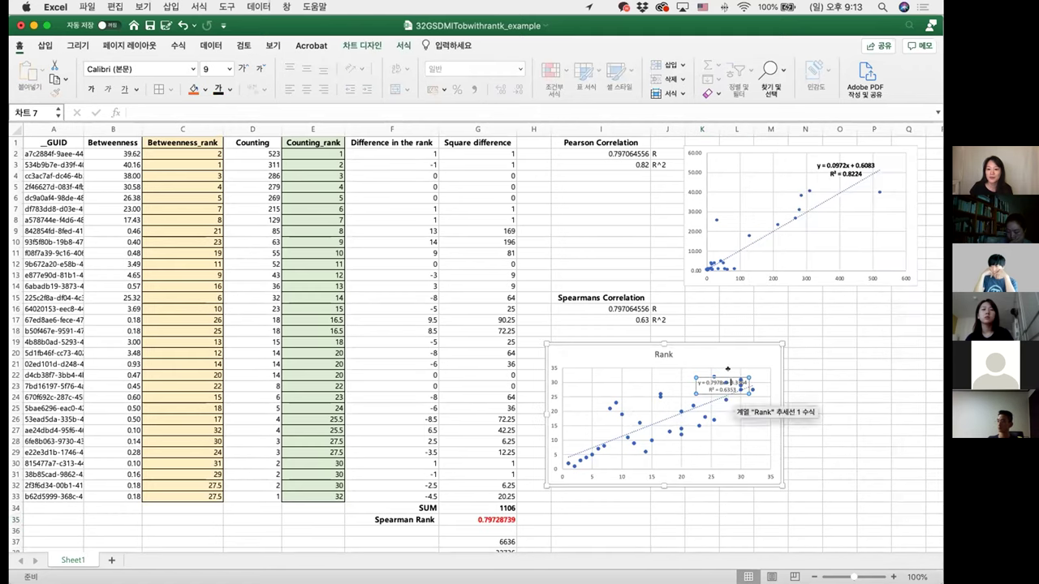
pyautogui.moveTo(728, 369); pyautogui.dragTo(724, 349)
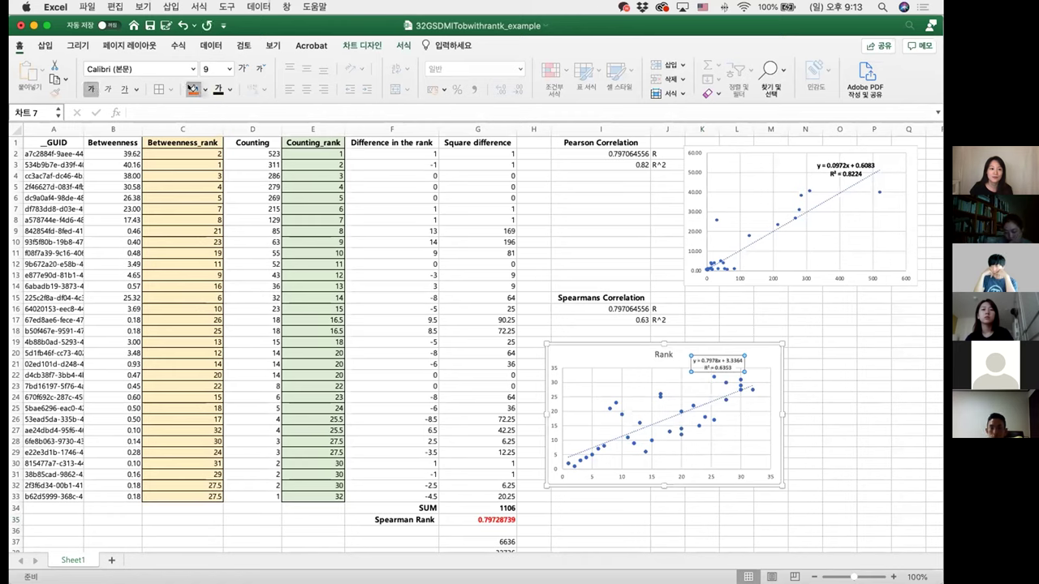
pyautogui.click(193, 89)
pyautogui.click(205, 89)
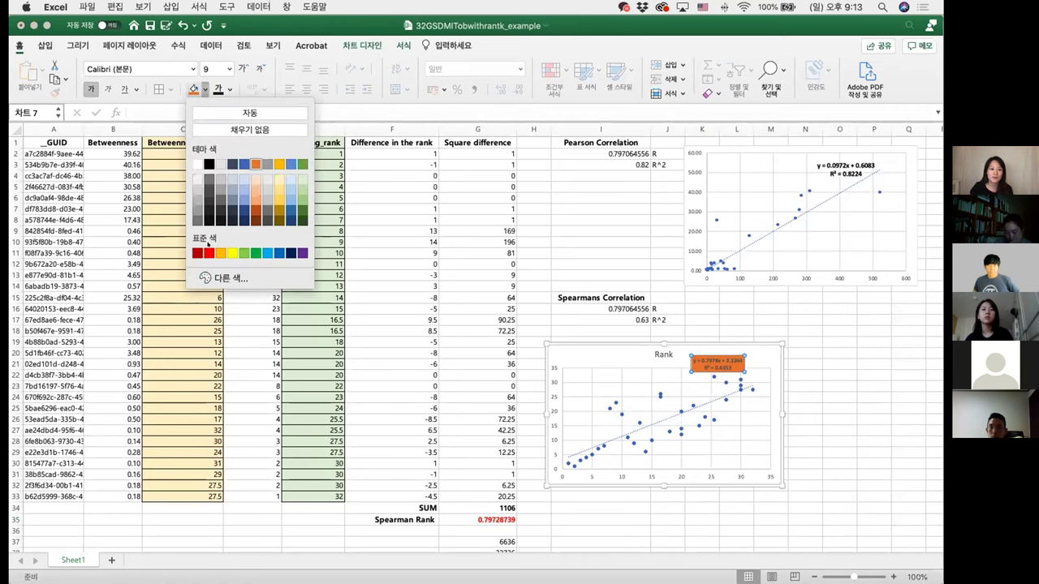
pyautogui.click(208, 253)
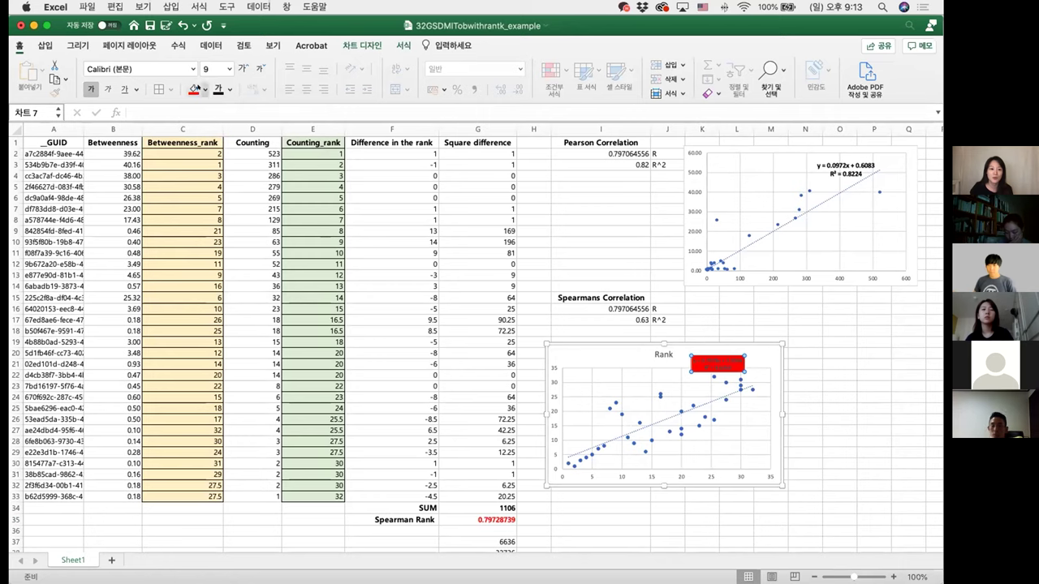
pyautogui.click(205, 89)
pyautogui.click(244, 128)
# Make the label text red at 18 pt and nudge it into place
pyautogui.click(230, 90)
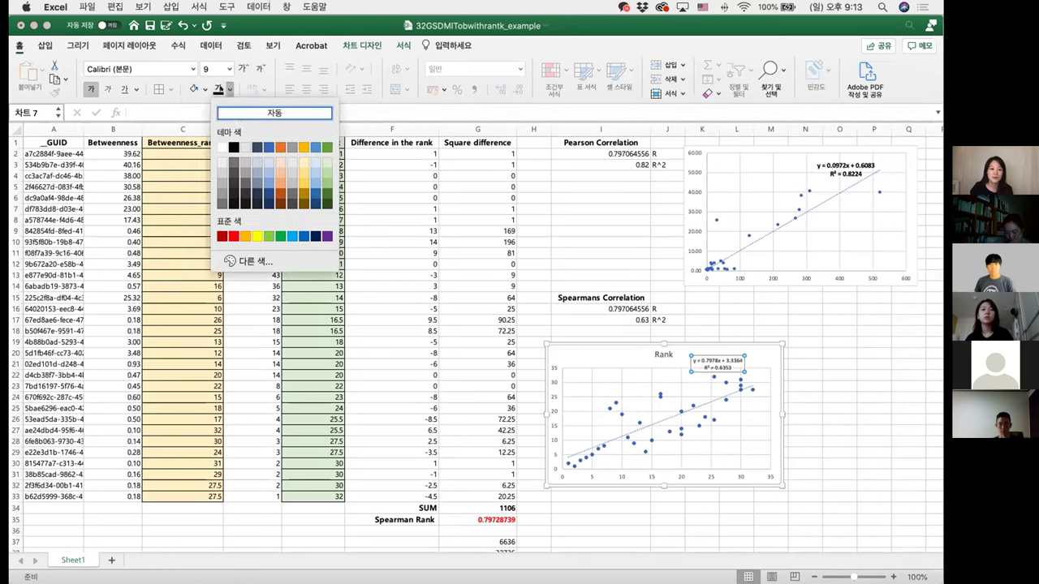
pyautogui.click(234, 237)
pyautogui.click(243, 68)
pyautogui.click(243, 69)
pyautogui.click(243, 68)
pyautogui.click(243, 68)
pyautogui.click(243, 68)
pyautogui.click(242, 68)
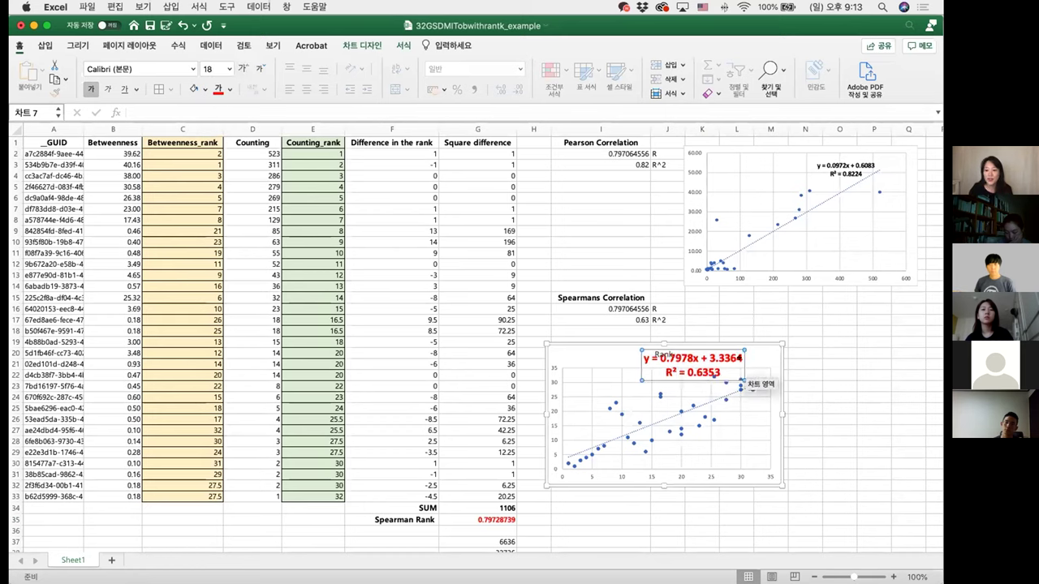
pyautogui.moveTo(726, 386)
pyautogui.mouseDown()
pyautogui.moveTo(740, 387)
pyautogui.moveTo(720, 378)
pyautogui.mouseUp()
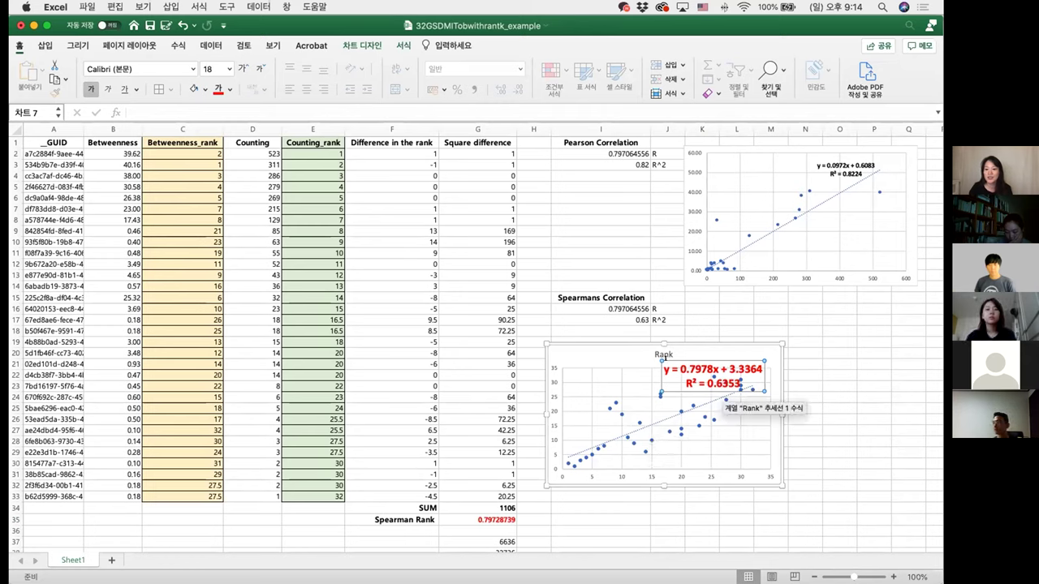
pyautogui.click(805, 375)
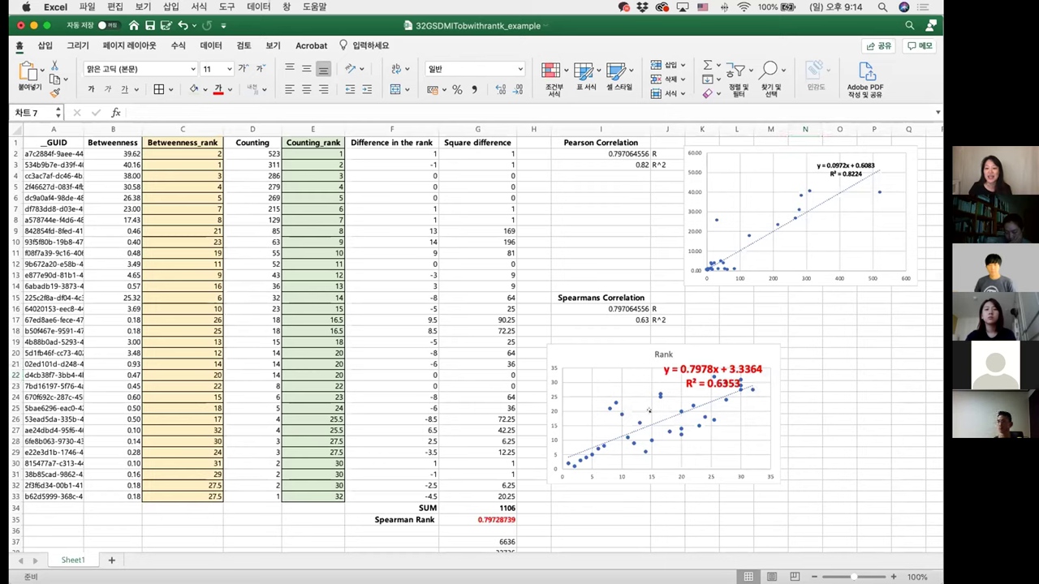
# Resize the Rank chart larger, place it over columns B–F, and shift the equation label up-left
pyautogui.click(656, 418)
pyautogui.click(728, 392)
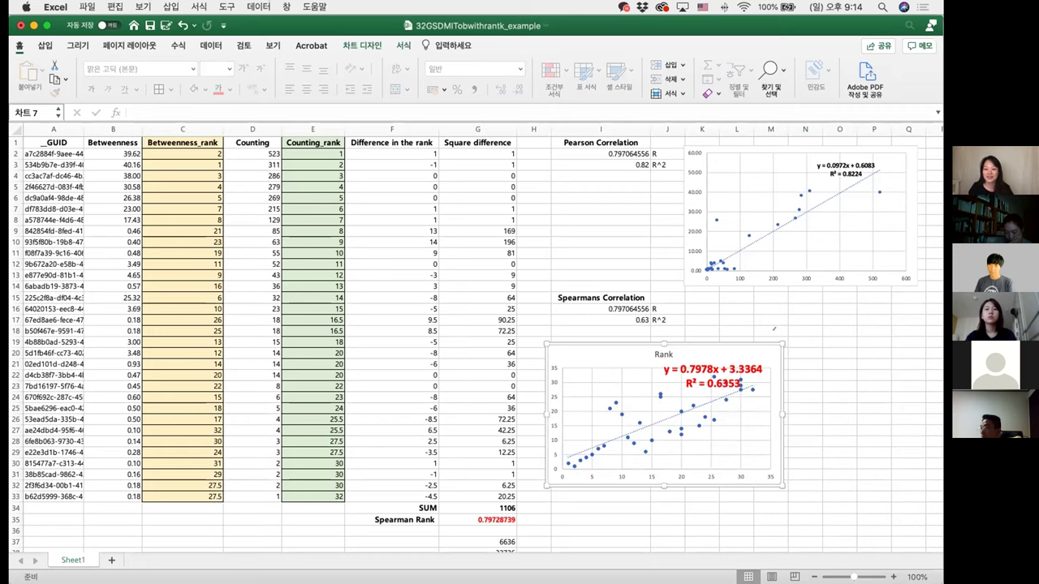
pyautogui.moveTo(781, 341); pyautogui.dragTo(586, 297)
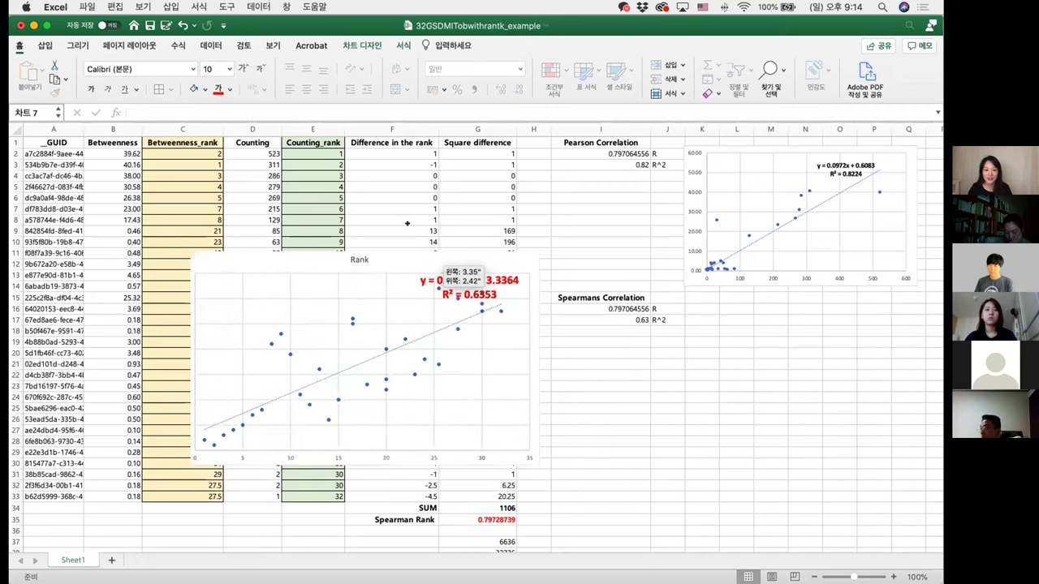
pyautogui.moveTo(587, 297); pyautogui.dragTo(483, 316)
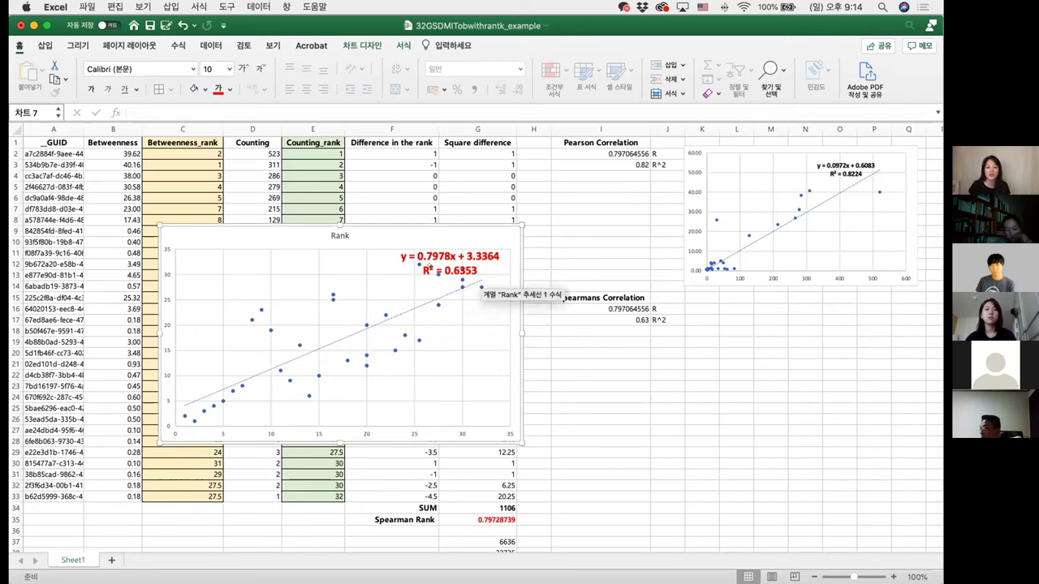
pyautogui.click(448, 254)
pyautogui.moveTo(464, 273); pyautogui.dragTo(459, 262)
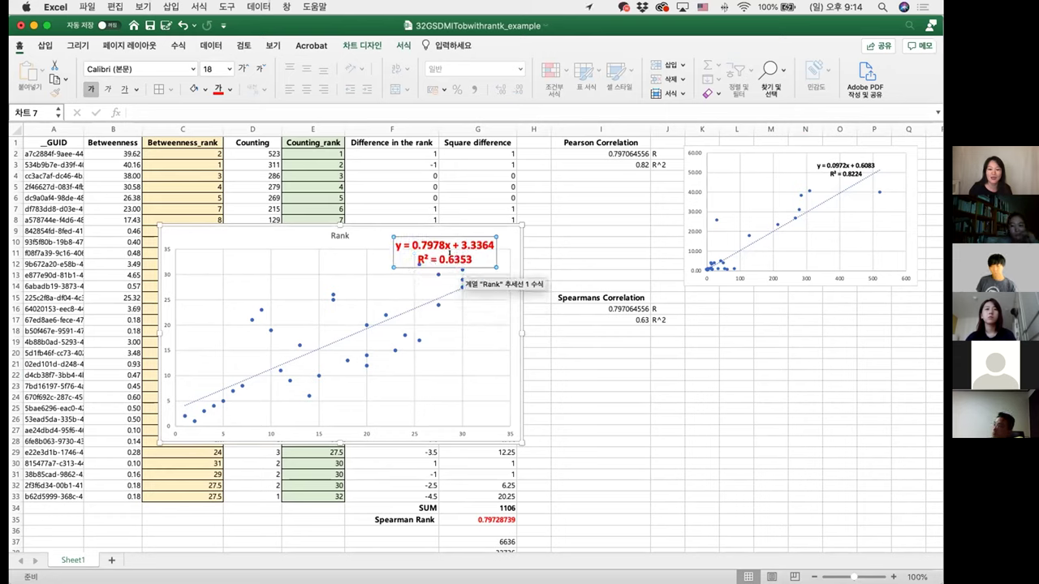
pyautogui.click(617, 331)
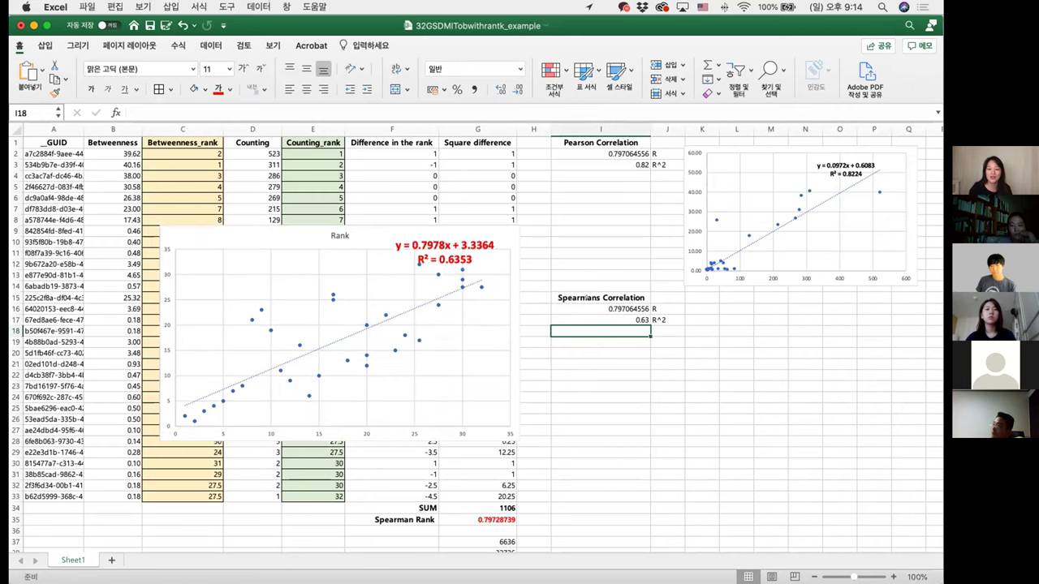
# Check the Spearman correlation formula in I16 and its R² in I17
pyautogui.press('Up')
pyautogui.press('Up')
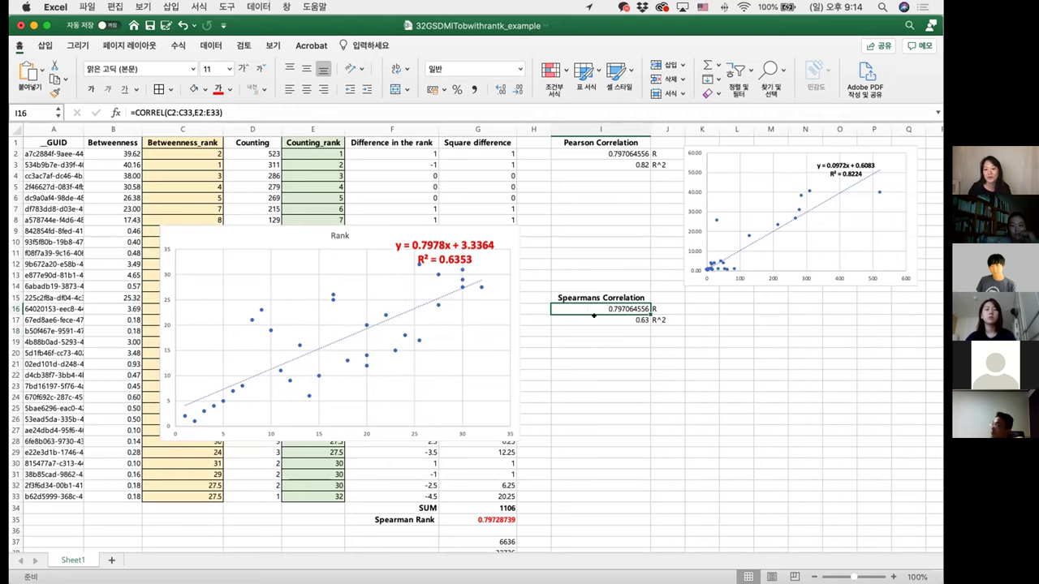
pyautogui.click(594, 317)
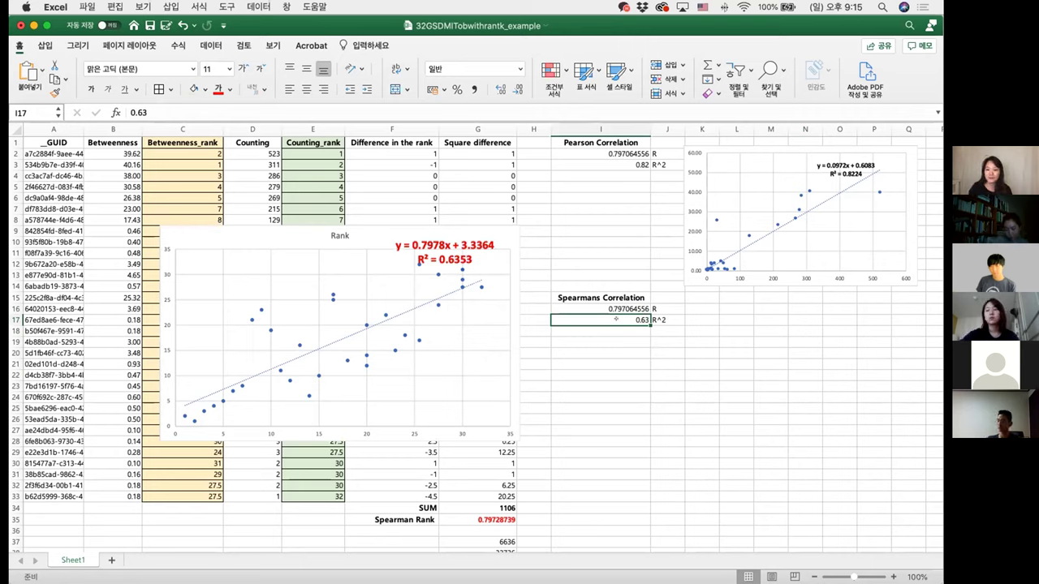
pyautogui.press('Up')
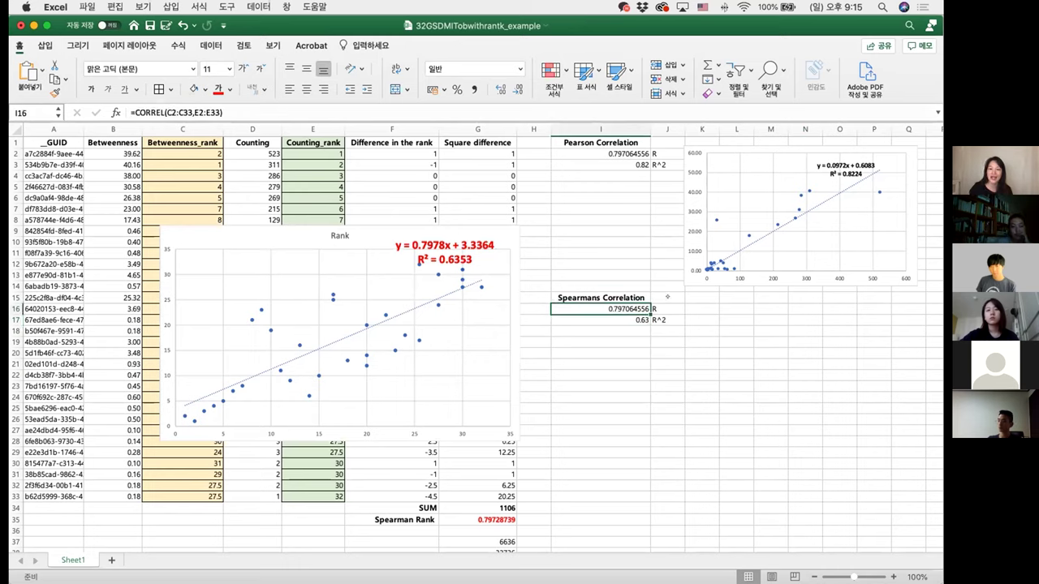
# Move the Rank chart back beside columns I–P, then check the Pearson cells I2 and I3
pyautogui.click(668, 395)
pyautogui.click(375, 226)
pyautogui.moveTo(375, 224); pyautogui.dragTo(781, 335)
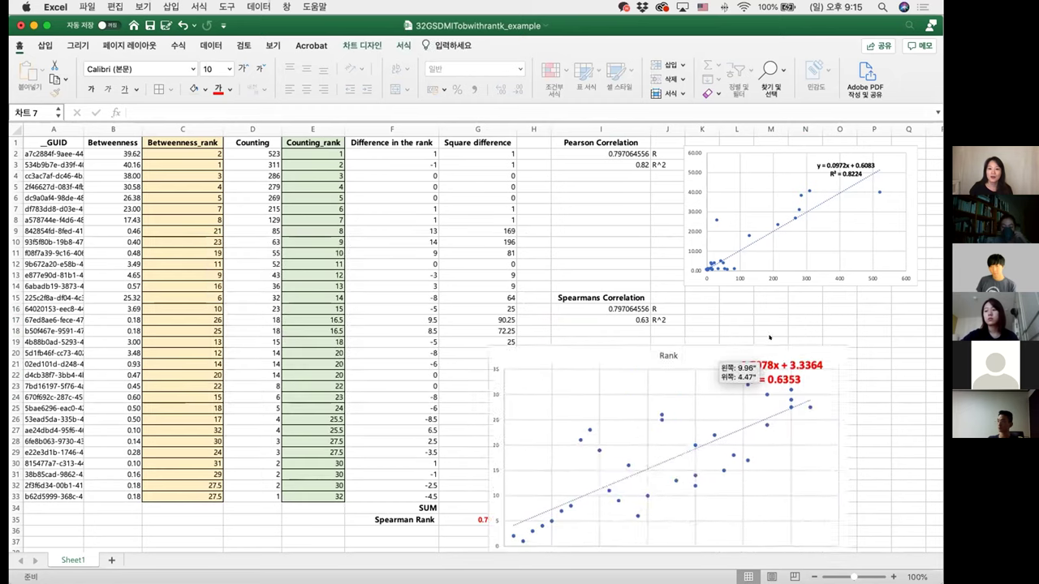
pyautogui.click(636, 219)
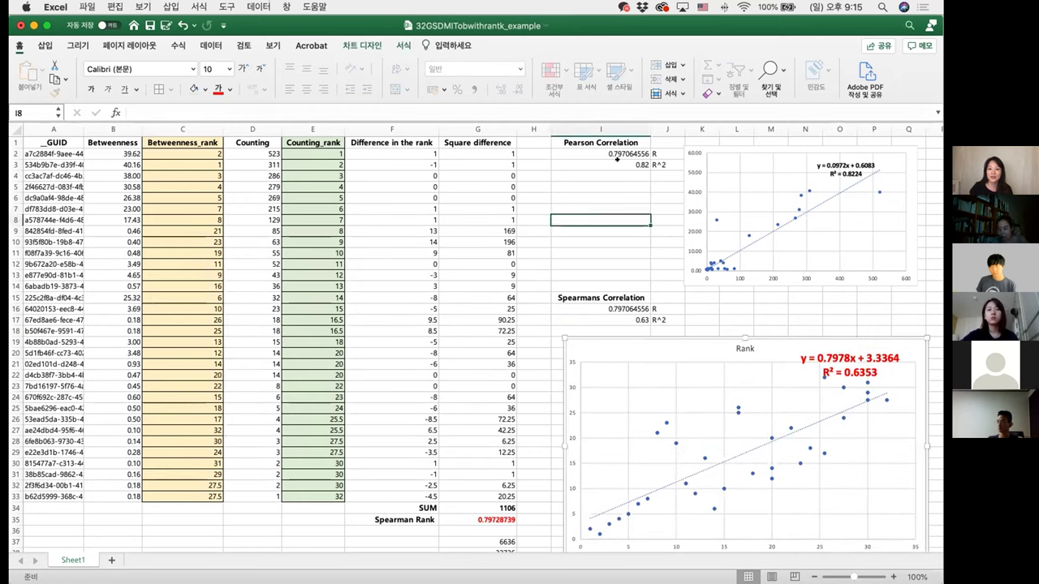
pyautogui.click(598, 154)
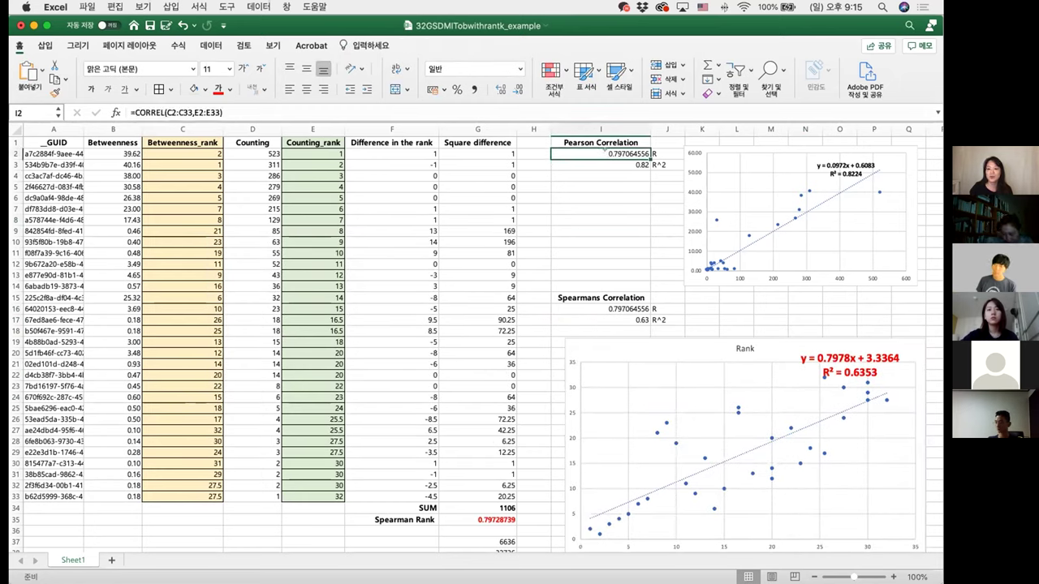
pyautogui.click(597, 165)
# Enter =CORREL(B2:B33,D2:D33) in I5, giving 0.90687907, and verify its ranges
pyautogui.click(595, 182)
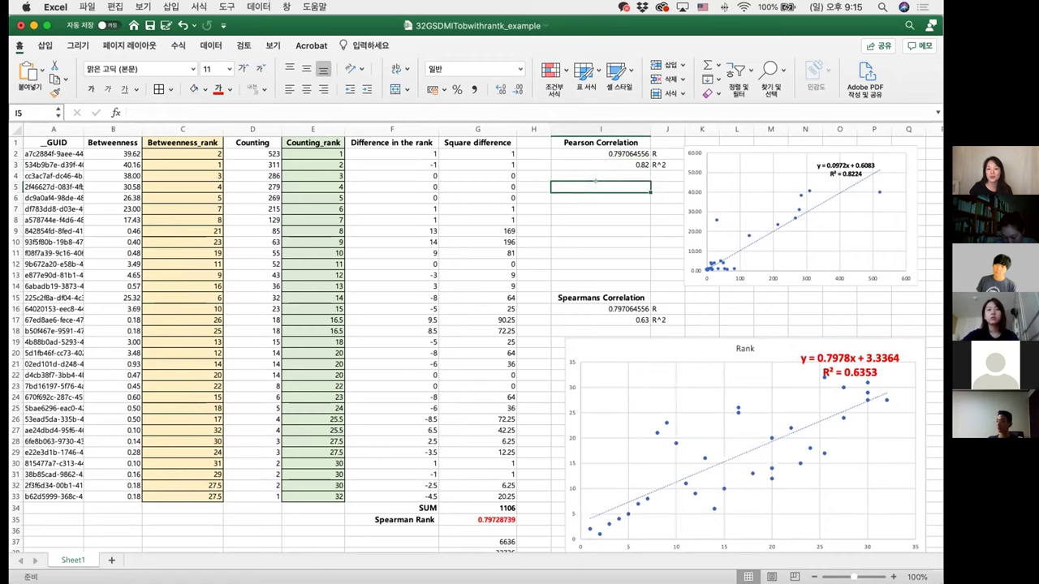
pyautogui.write('=cor')
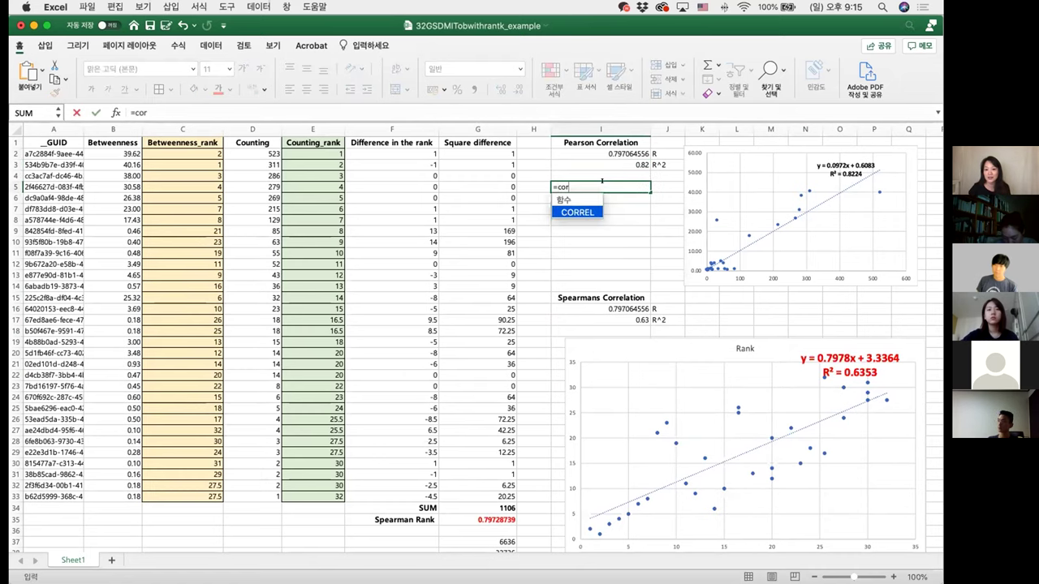
pyautogui.write('rel(')
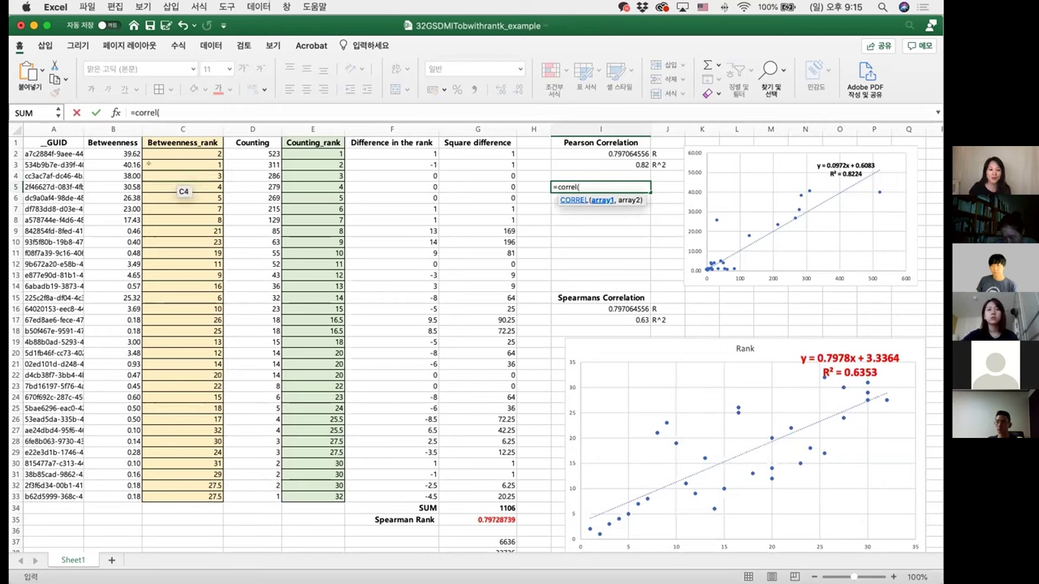
pyautogui.moveTo(106, 152); pyautogui.dragTo(114, 497)
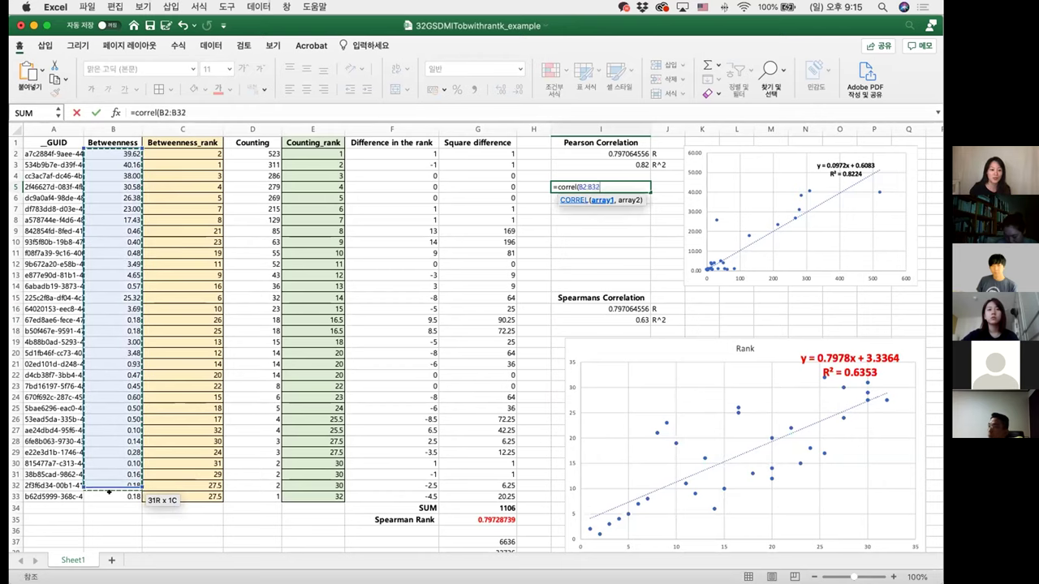
pyautogui.write(',')
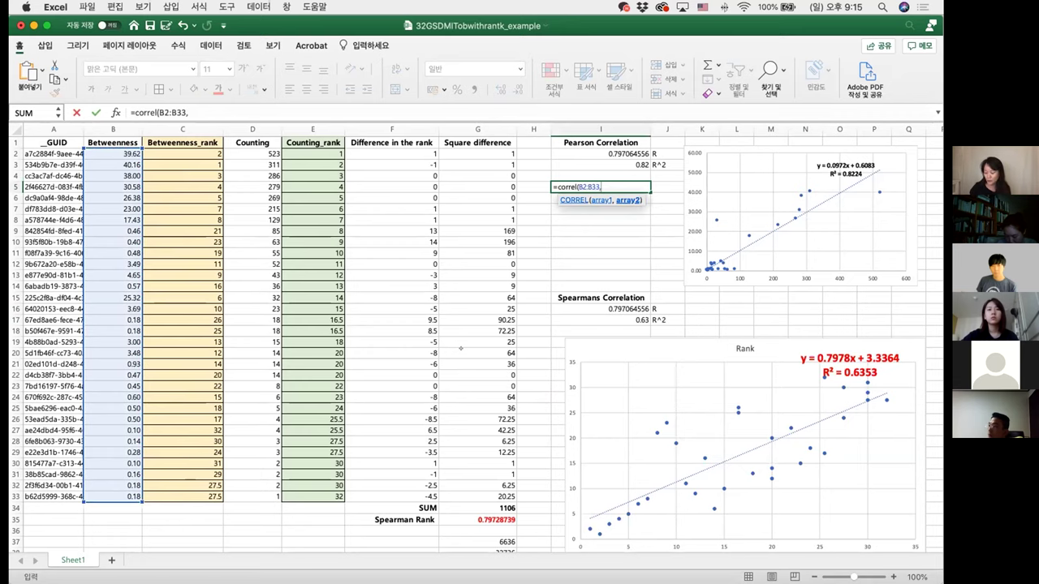
pyautogui.moveTo(252, 154); pyautogui.dragTo(253, 485)
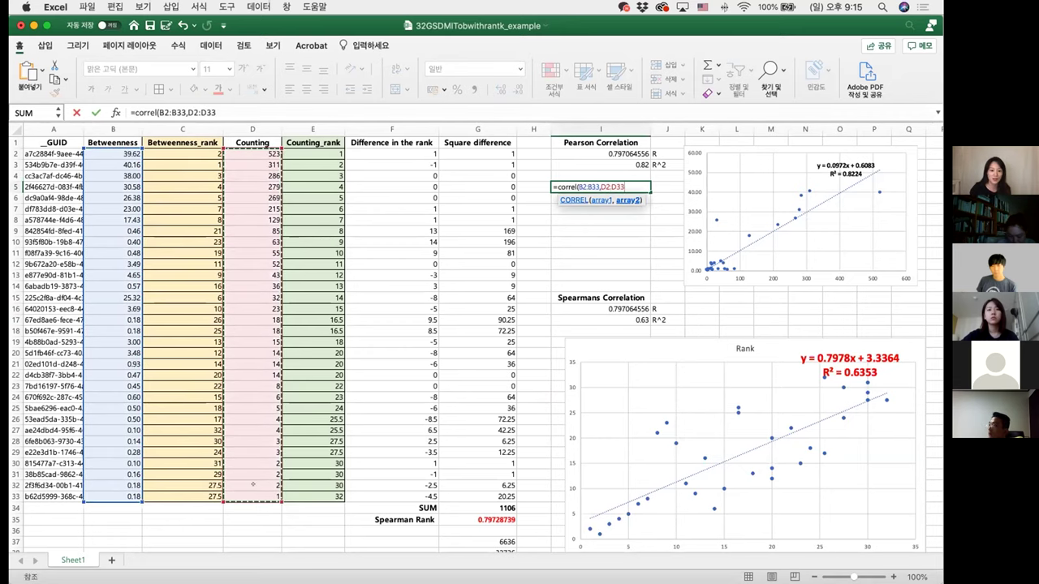
pyautogui.write(')')
pyautogui.press('Return')
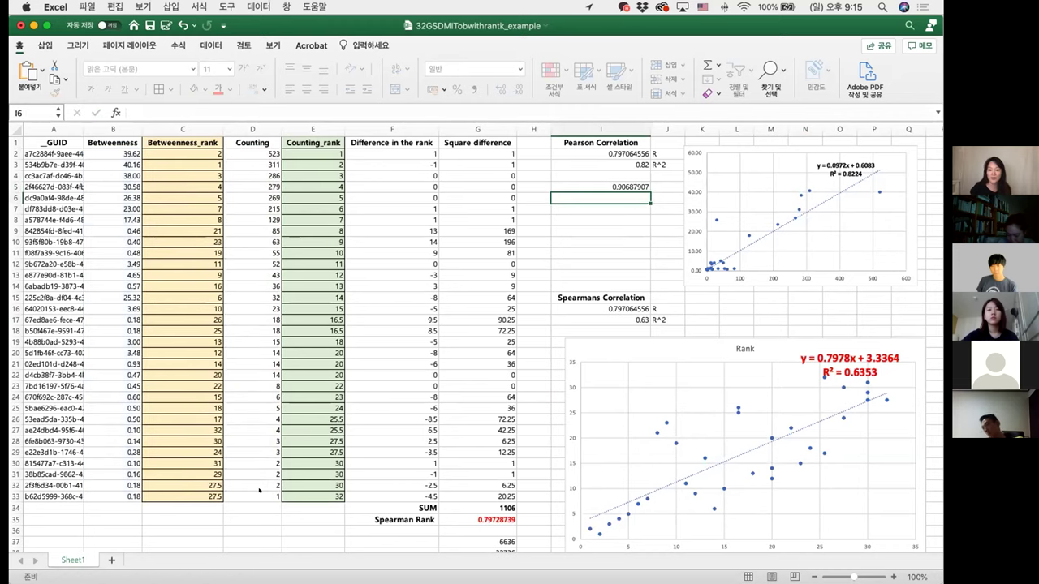
pyautogui.press('Up')
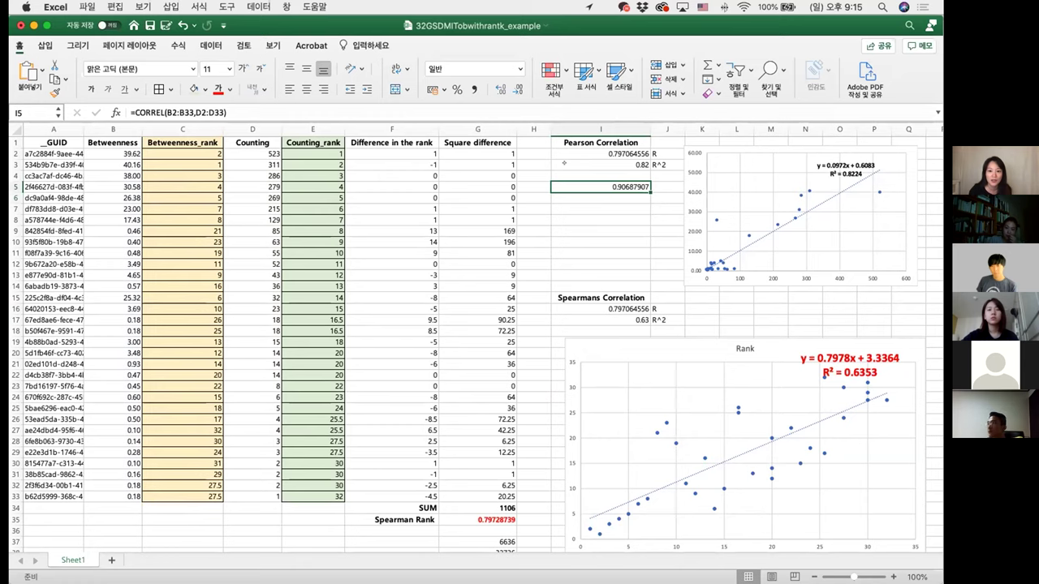
pyautogui.click(201, 112)
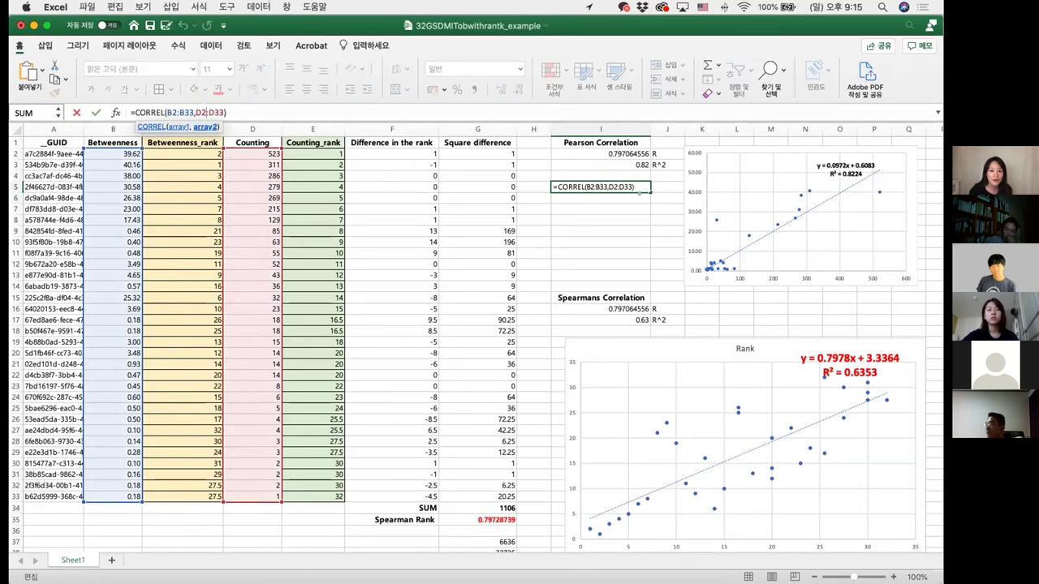
pyautogui.press('Return')
# Change the I2 Pearson formula to correlate B2:B33 with D2:D33, giving 0.90687907
pyautogui.press('Up')
pyautogui.press('Up')
pyautogui.press('Up')
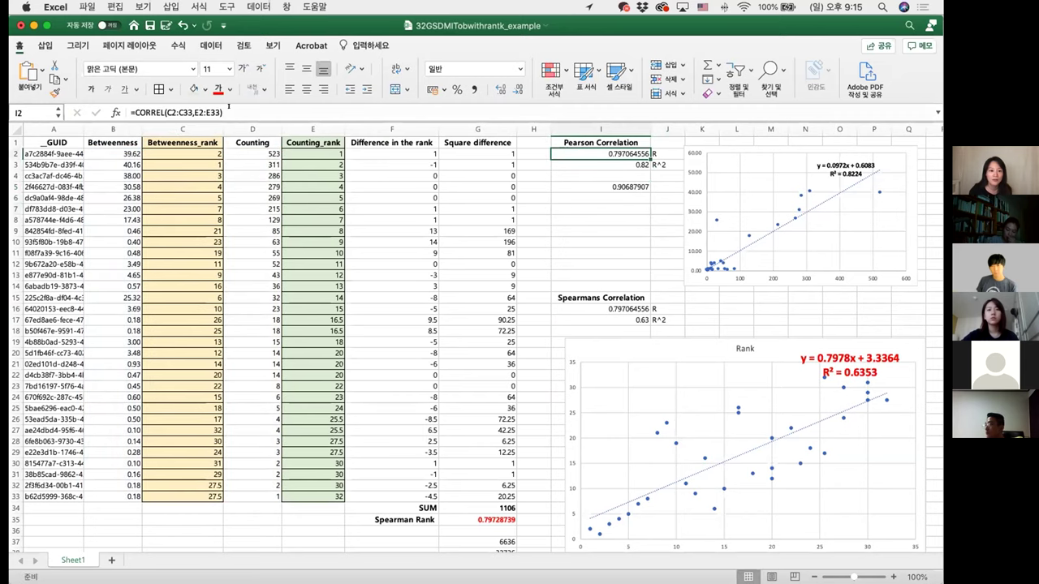
pyautogui.click(209, 112)
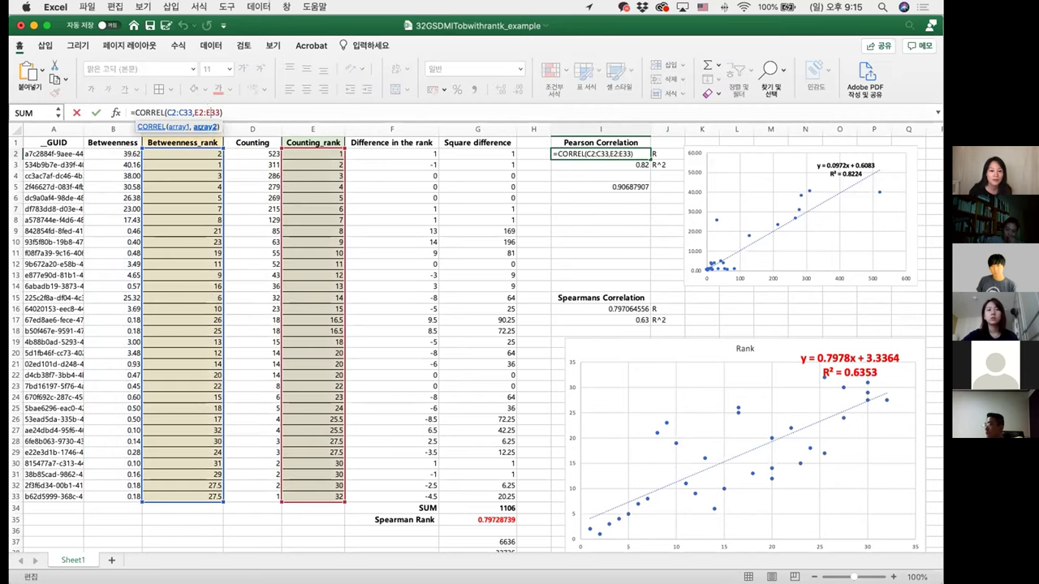
pyautogui.moveTo(145, 143); pyautogui.dragTo(89, 143)
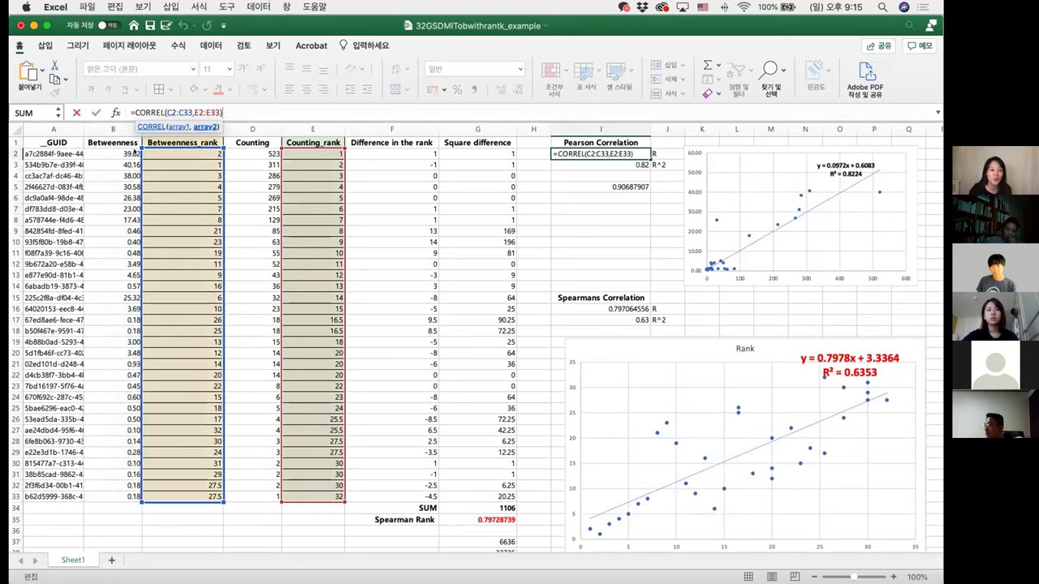
pyautogui.moveTo(302, 143); pyautogui.dragTo(243, 143)
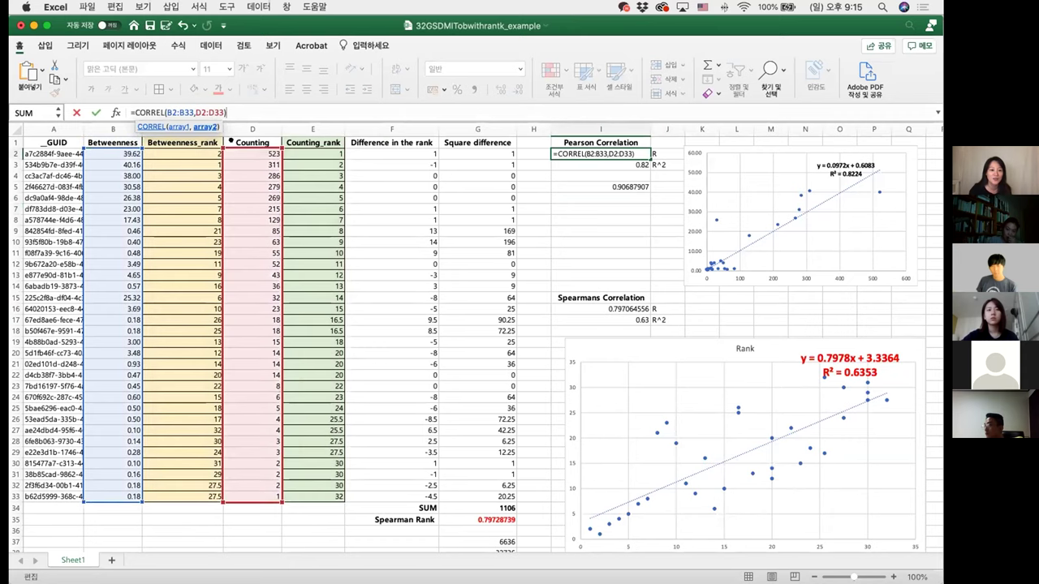
pyautogui.click(386, 203)
# Check that the I2 formula now matches the one in I5
pyautogui.click(584, 176)
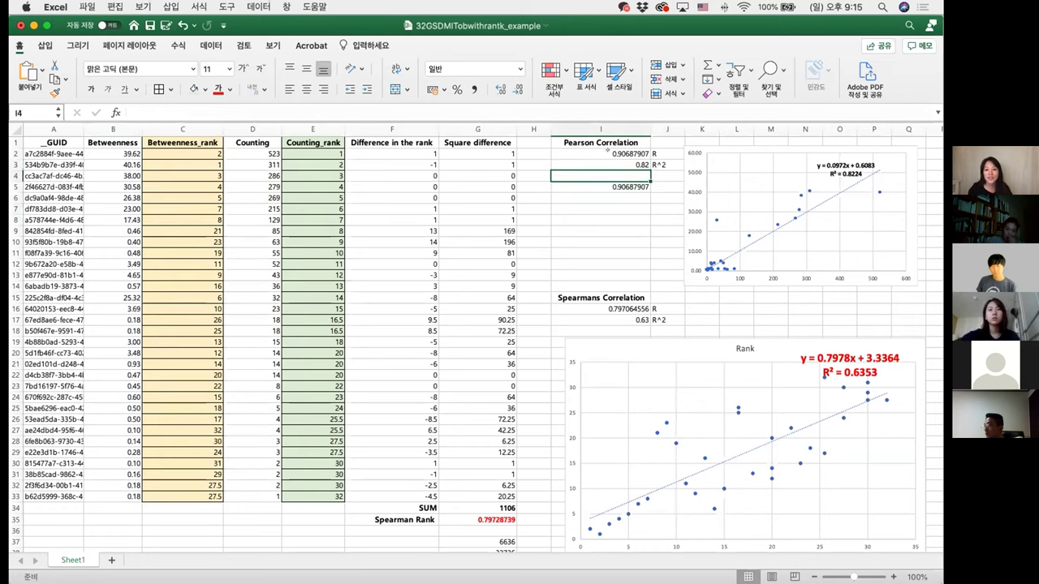
pyautogui.click(605, 153)
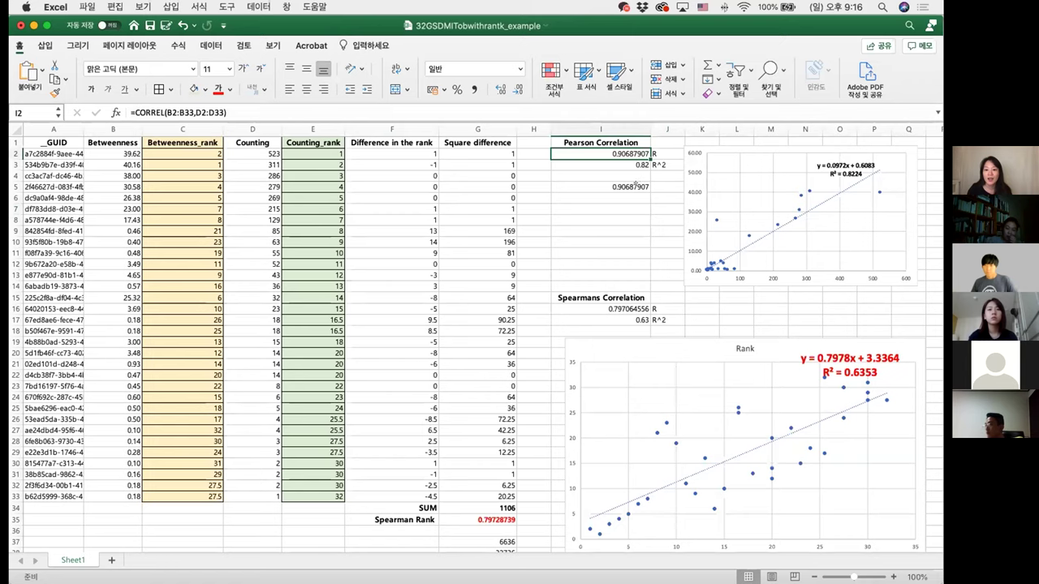
pyautogui.click(639, 185)
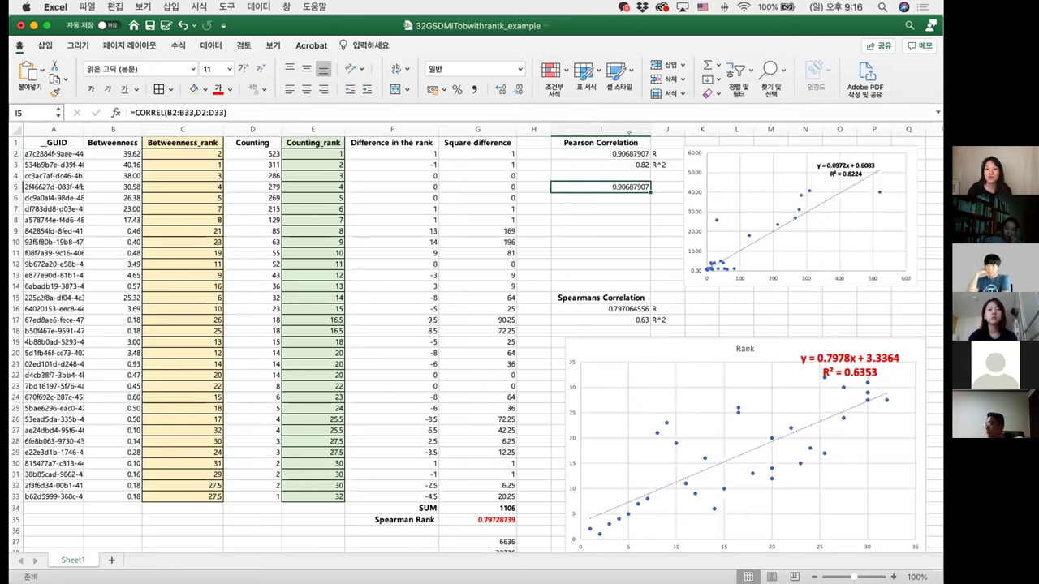
pyautogui.click(873, 309)
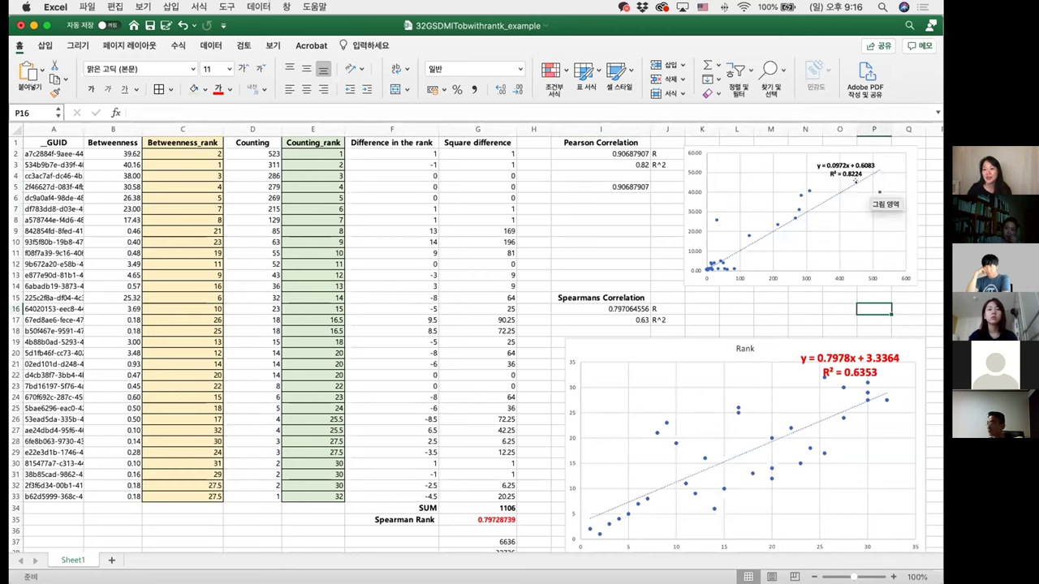
# Make the Pearson chart's trendline equation and R² label red at 18 pt
pyautogui.click(831, 172)
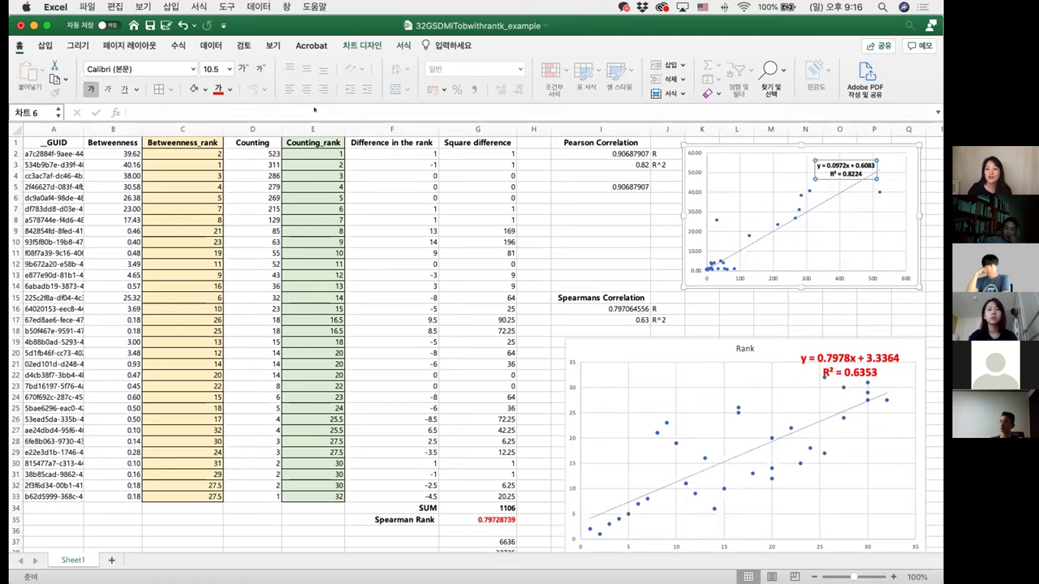
pyautogui.click(216, 88)
pyautogui.click(241, 68)
pyautogui.click(241, 68)
pyautogui.click(240, 68)
pyautogui.click(240, 69)
pyautogui.click(240, 69)
pyautogui.click(240, 68)
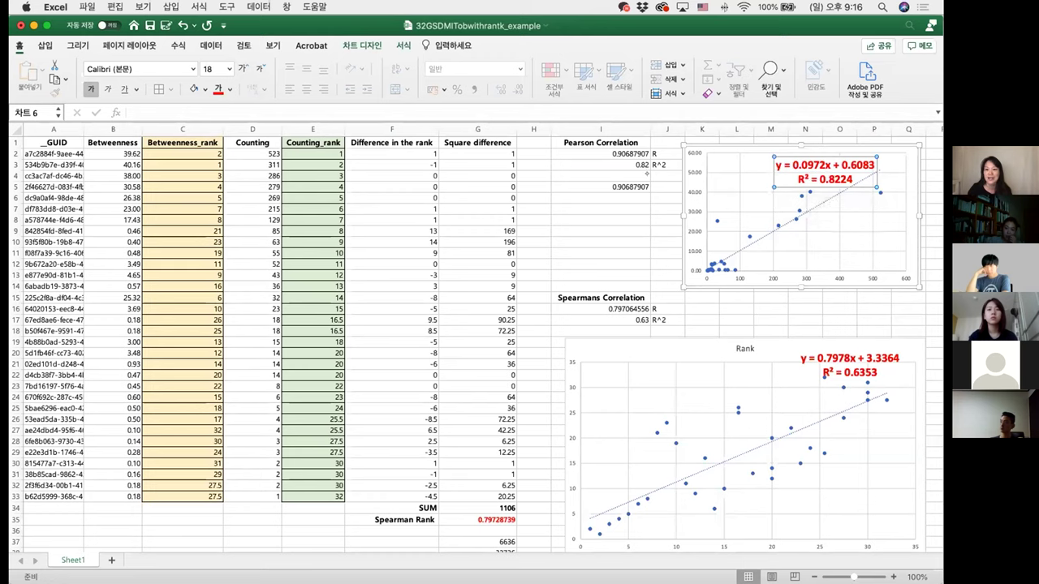
# Make the 0.82 R² value in I3 bold
pyautogui.click(638, 162)
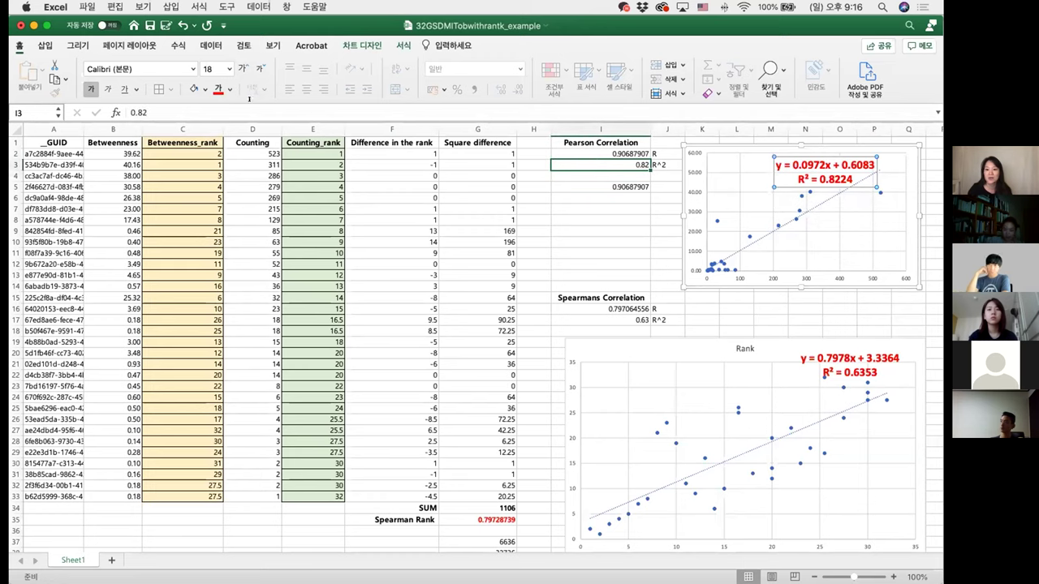
pyautogui.click(91, 89)
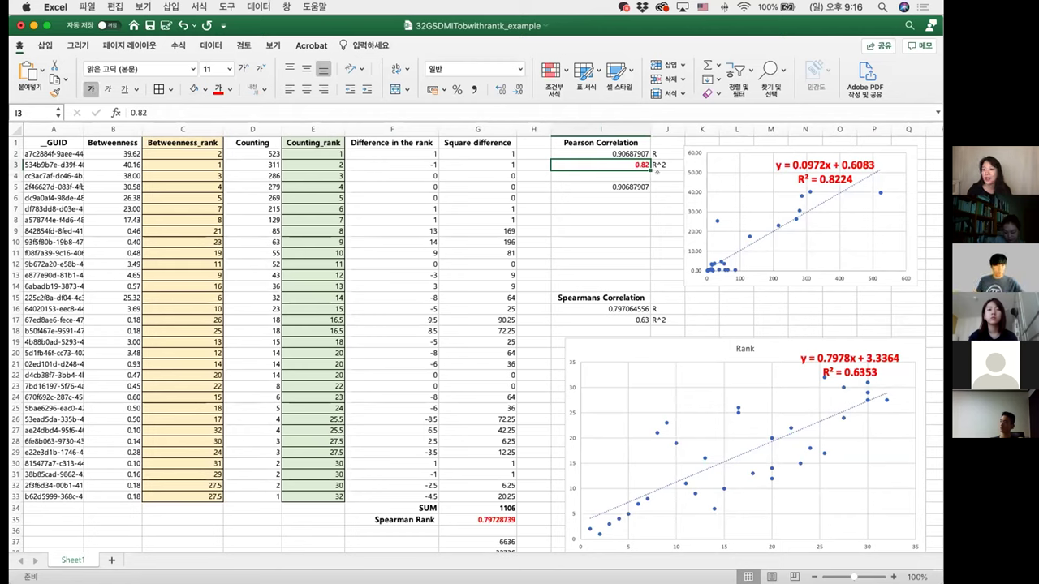
pyautogui.click(667, 215)
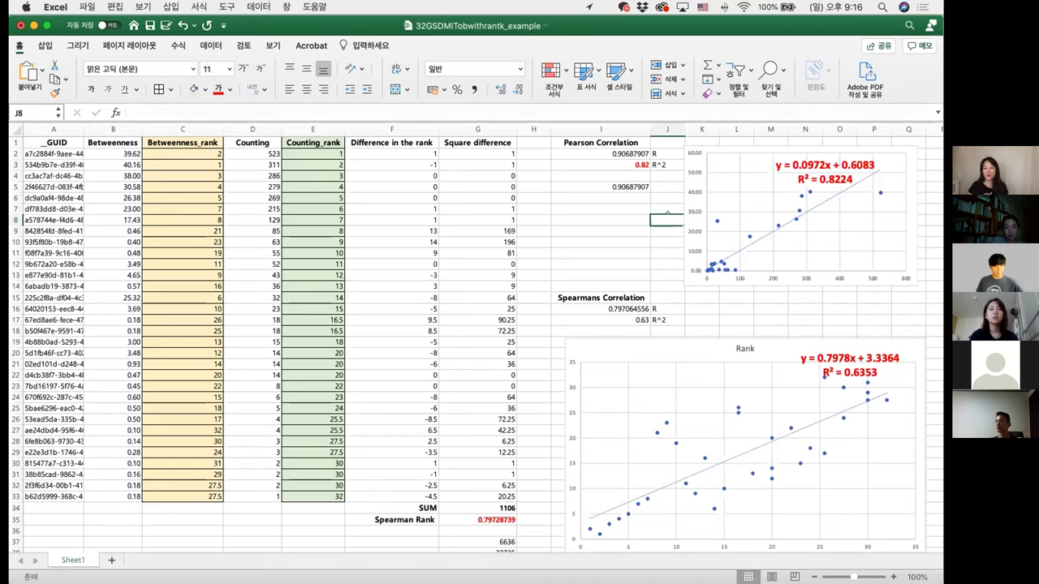
pyautogui.click(609, 165)
# Start a =CORR formula in I6, abandon it, and select the Pearson scatter chart
pyautogui.click(607, 198)
pyautogui.write('=corre')
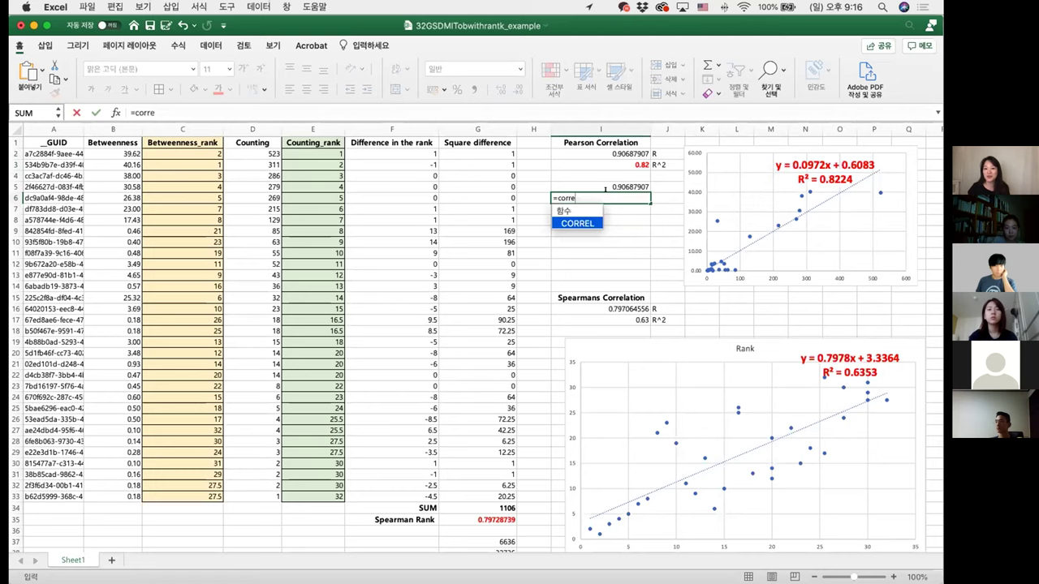
pyautogui.press('BackSpace')
pyautogui.press('BackSpace')
pyautogui.press('BackSpace')
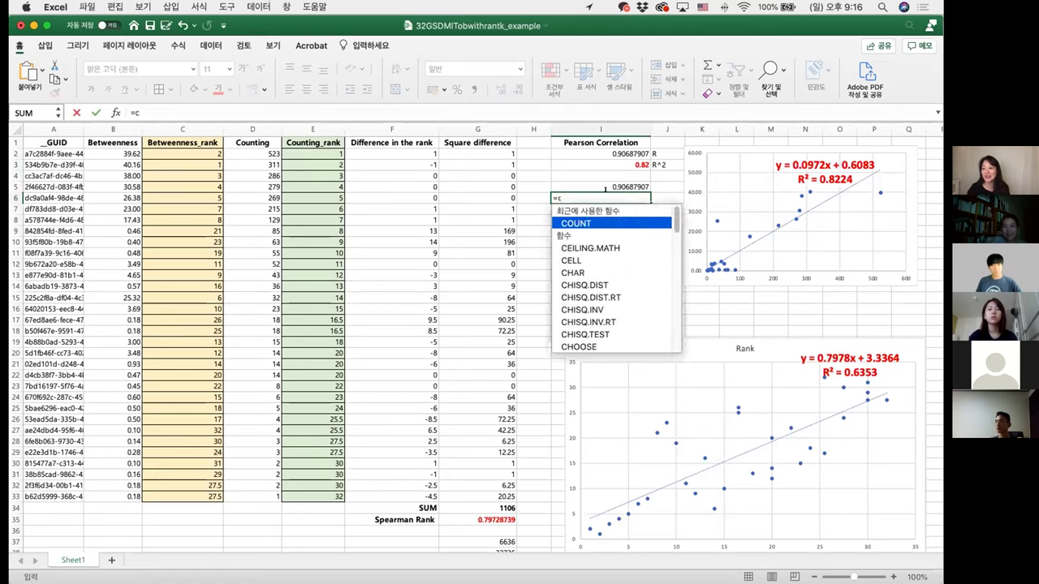
pyautogui.press('BackSpace')
pyautogui.press('BackSpace')
pyautogui.click(584, 221)
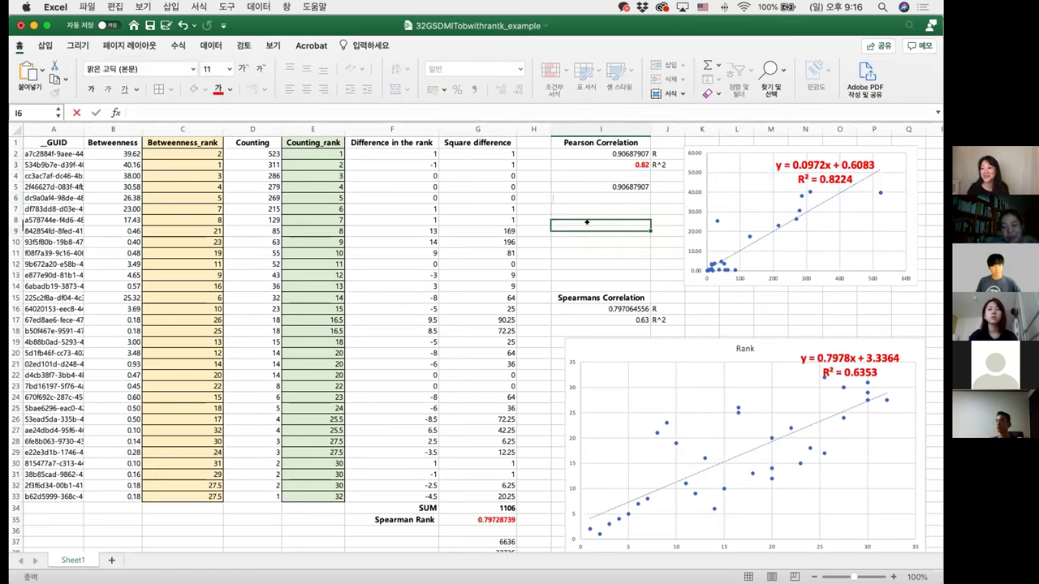
pyautogui.click(843, 220)
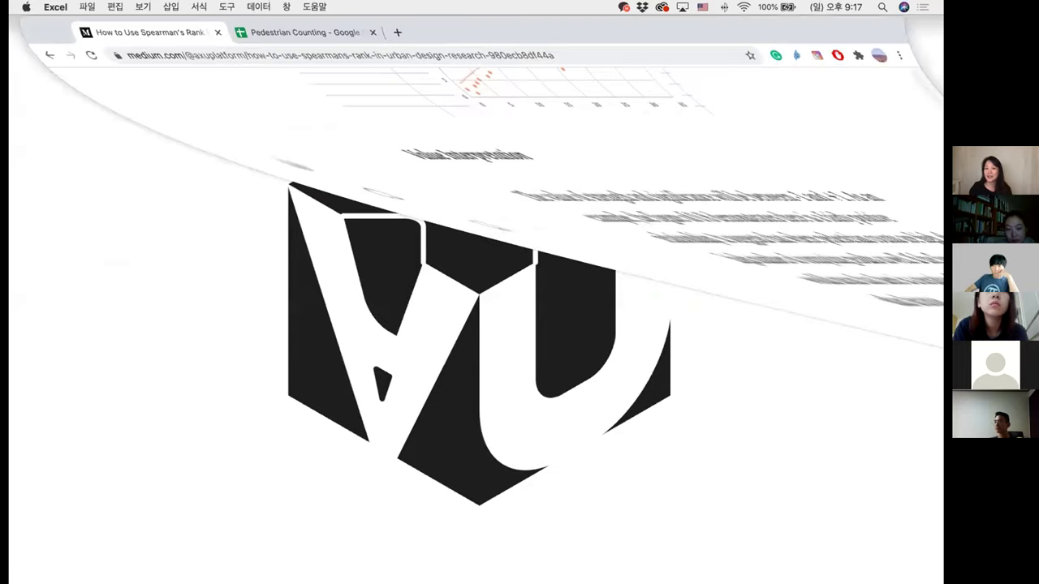
# Scroll the article back up to its correlation charts, then go to the Pedestrian Counting spreadsheet
pyautogui.scroll(5, 418, 230)
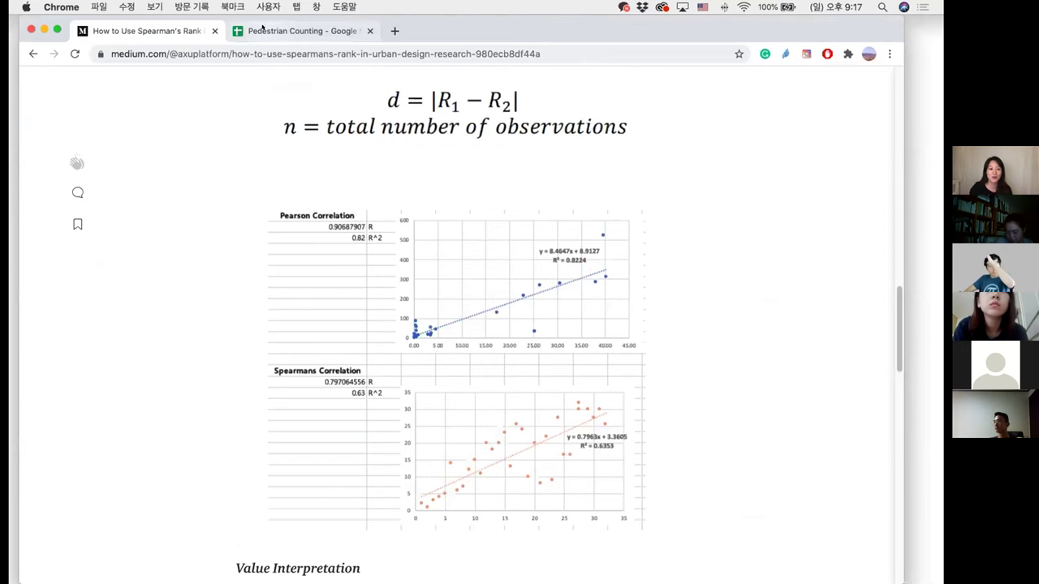
pyautogui.click(296, 31)
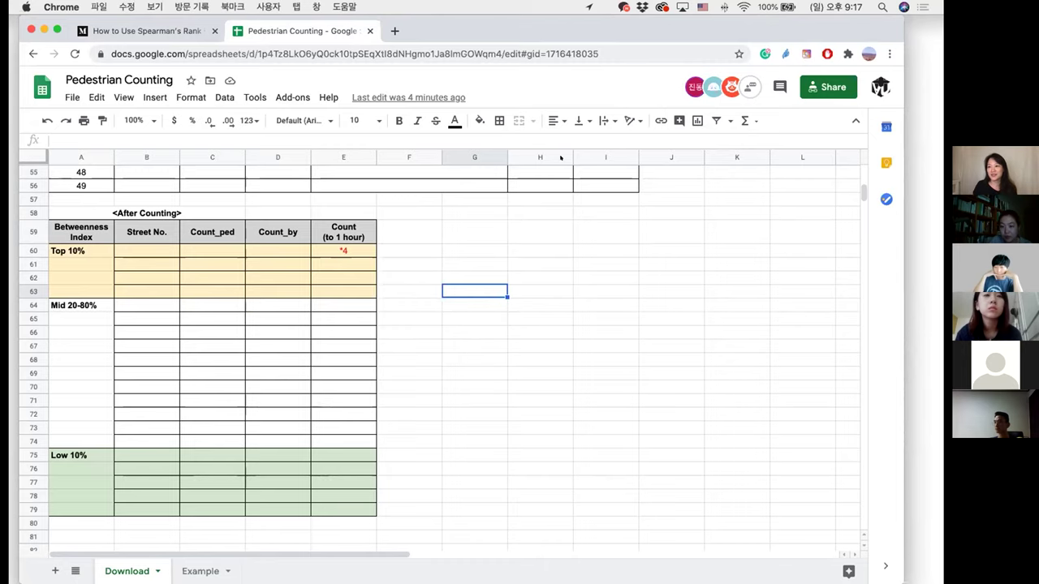
# Minimize Chrome and bring the Excel correlation workbook back to the front
pyautogui.click(44, 29)
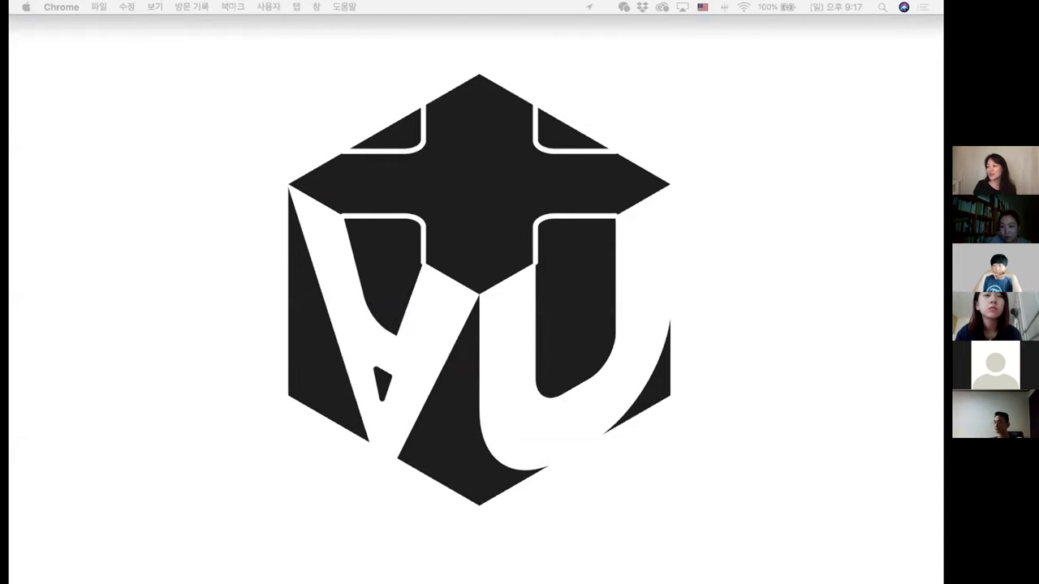
pyautogui.click(899, 560)
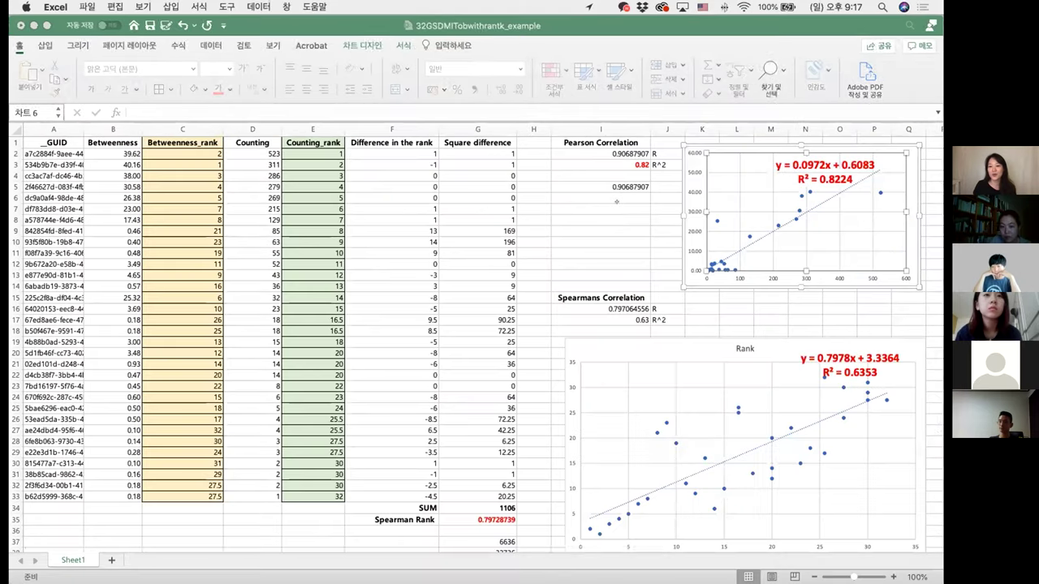
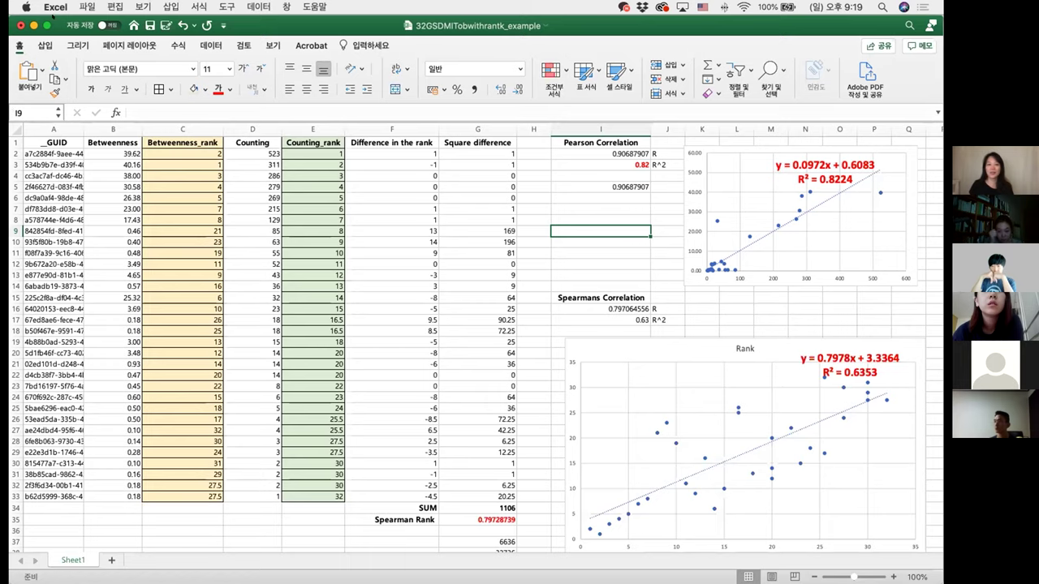
# Minimize the Excel workbook and bring up the Spearman's rank article in Chrome
pyautogui.click(34, 26)
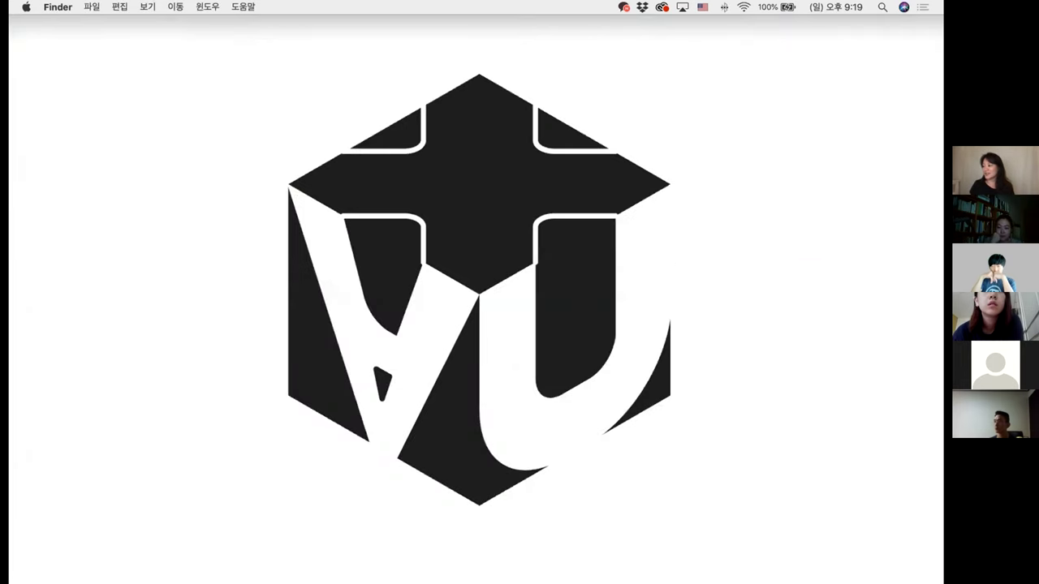
pyautogui.press('super+Tab')
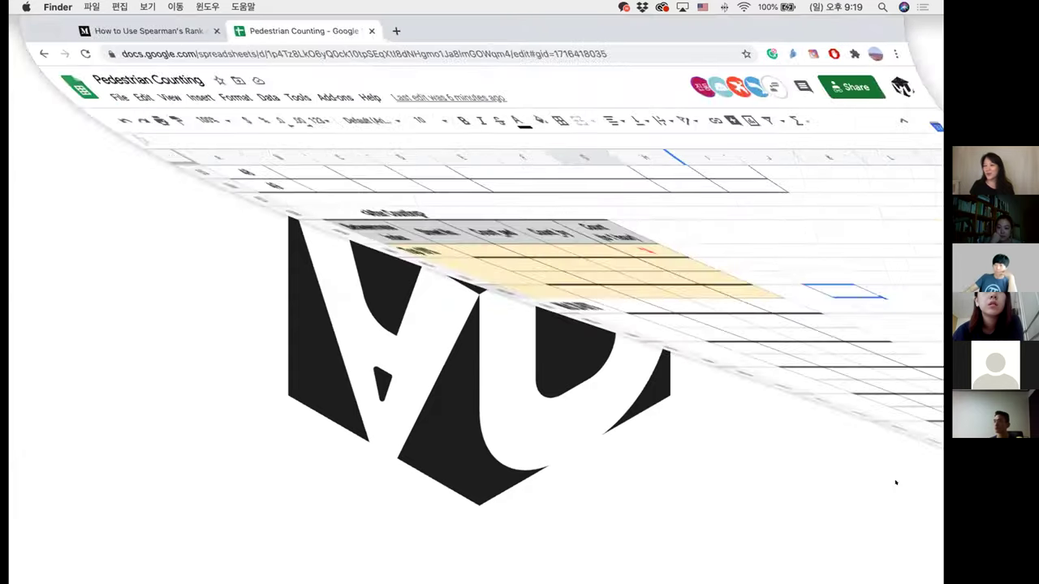
pyautogui.click(142, 31)
# Scroll through the article's correlation charts and interpretation table, then switch to the seoul_count Rhino model
pyautogui.scroll(-3, 467, 367)
pyautogui.scroll(-8, 467, 368)
pyautogui.scroll(3, 467, 367)
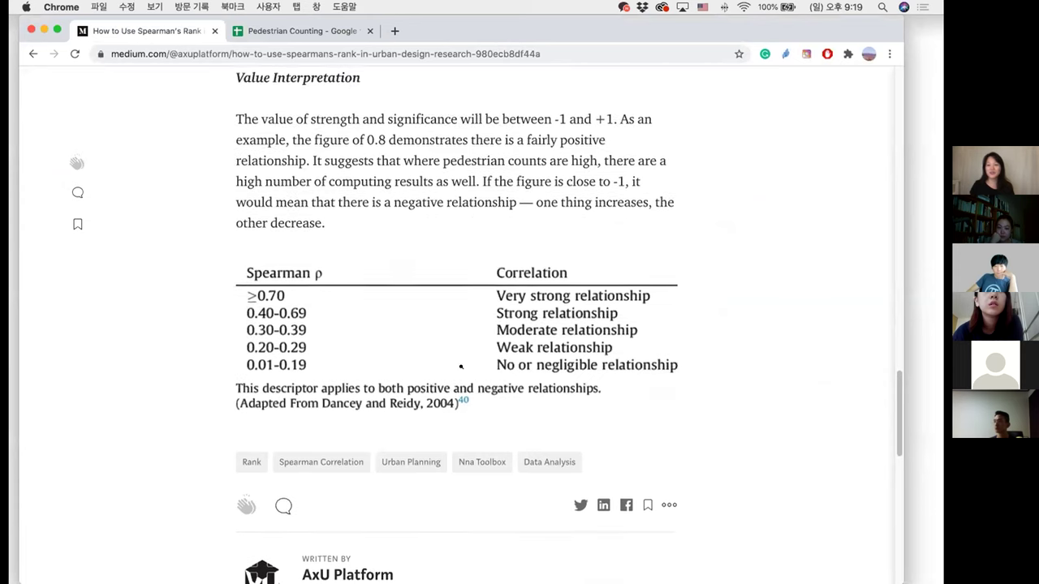
pyautogui.scroll(1, 468, 367)
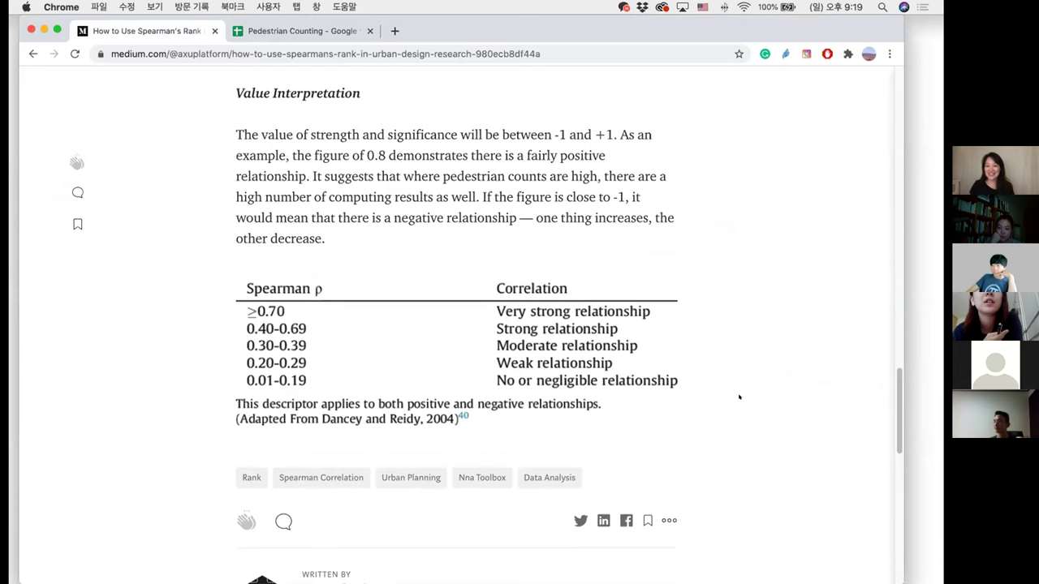
pyautogui.scroll(5, 739, 397)
pyautogui.scroll(4, 743, 397)
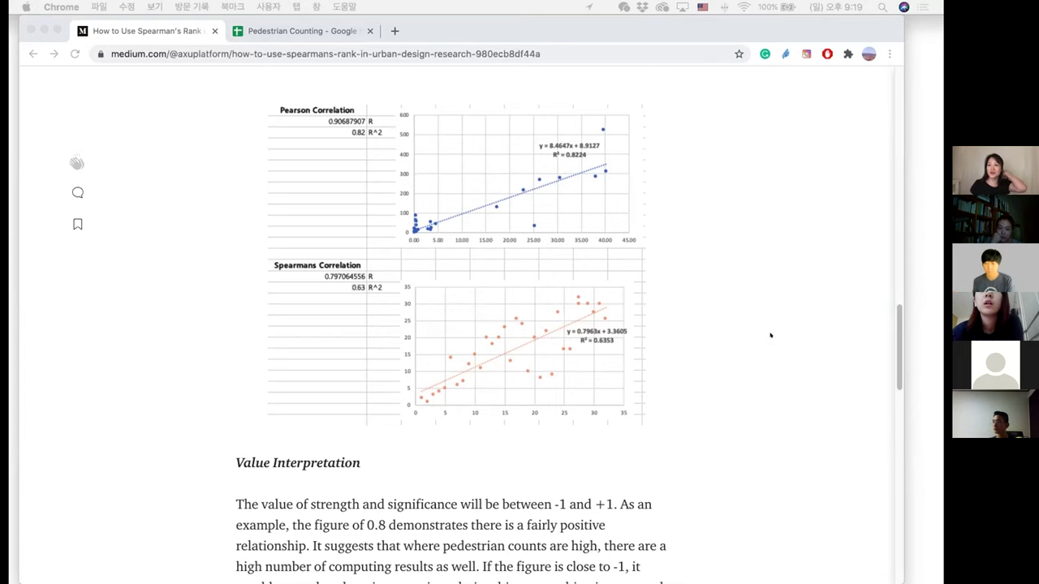
pyautogui.scroll(2, 673, 307)
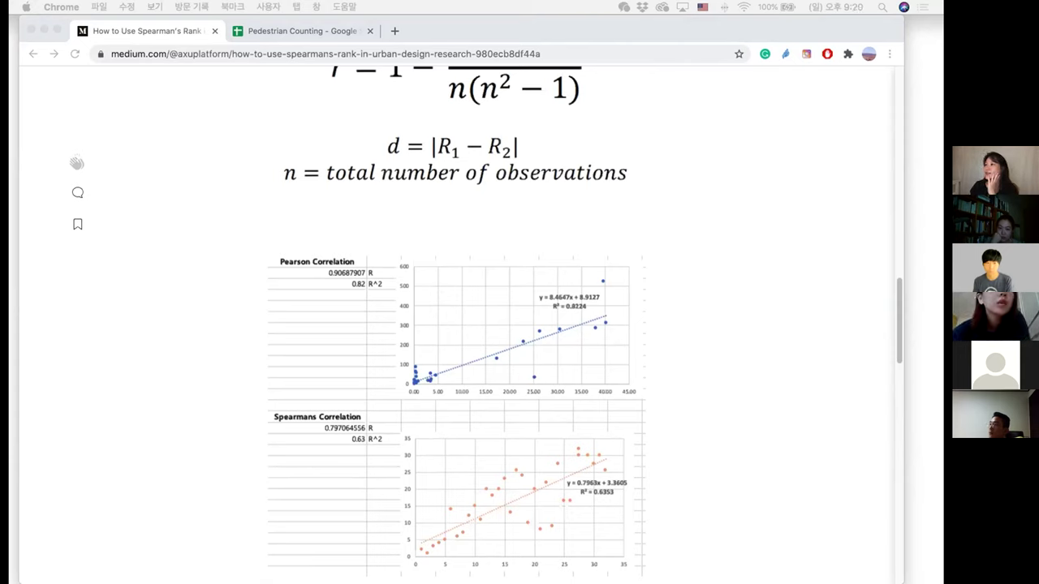
pyautogui.press('super+Tab')
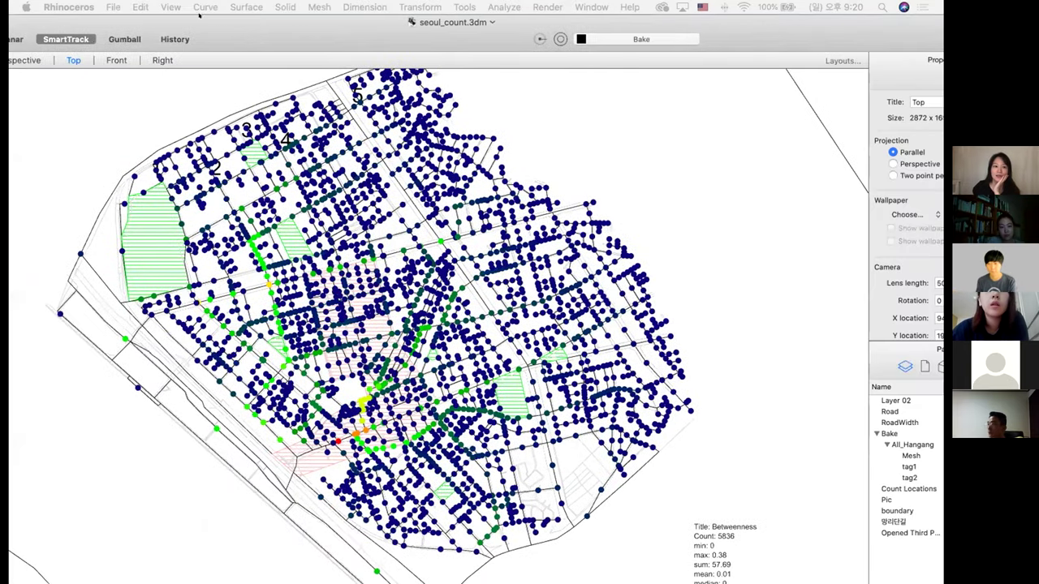
# Turn off the Mesh layer and turn on the tag layer so betweenness values label every node
pyautogui.click(205, 7)
pyautogui.click(291, 24)
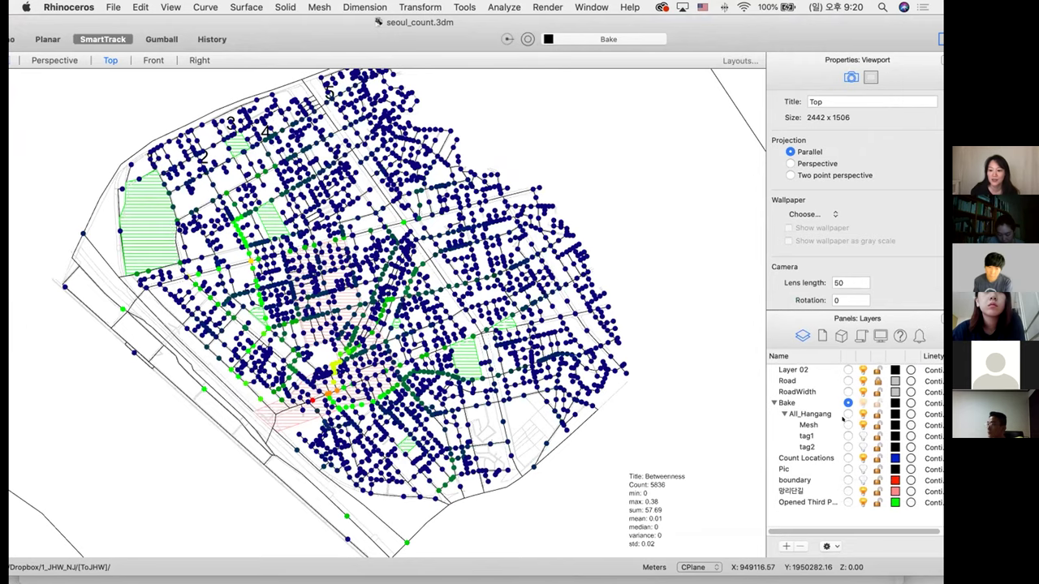
pyautogui.click(862, 426)
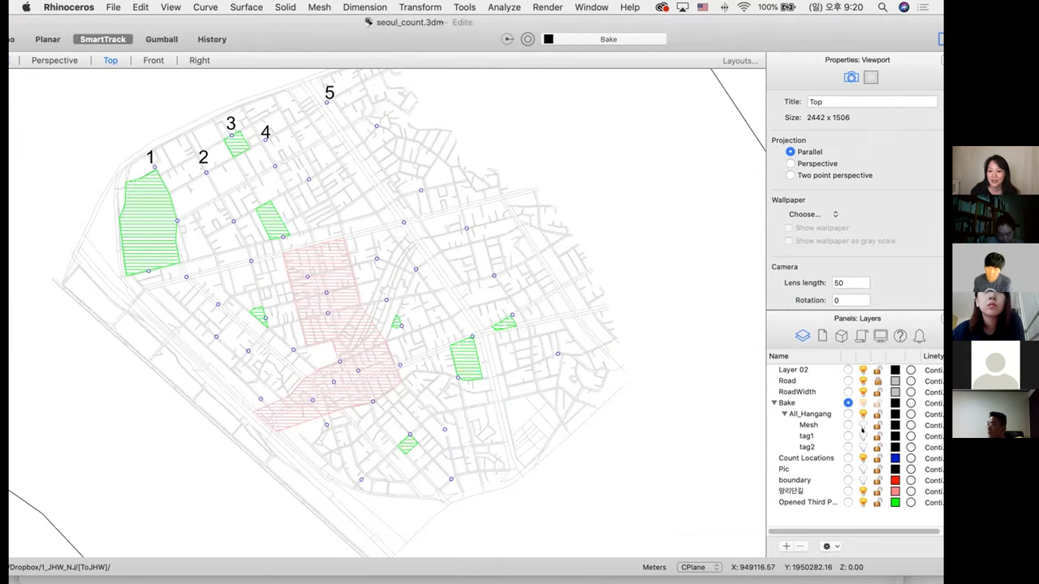
pyautogui.click(862, 435)
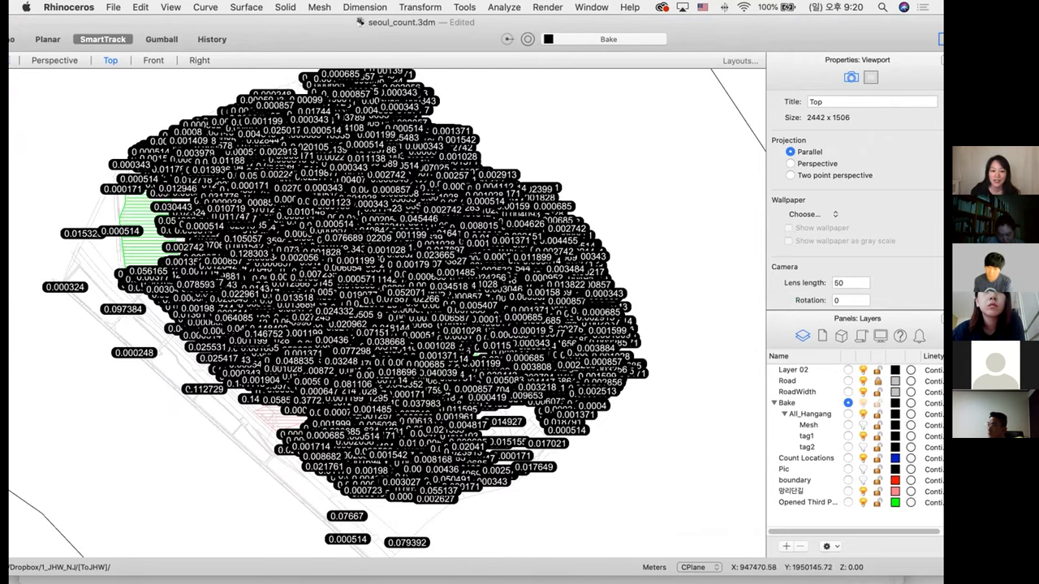
# Zoom into the Top viewport, circle the 0.112729 label on screen, then erase the annotations
pyautogui.scroll(2, 198, 399)
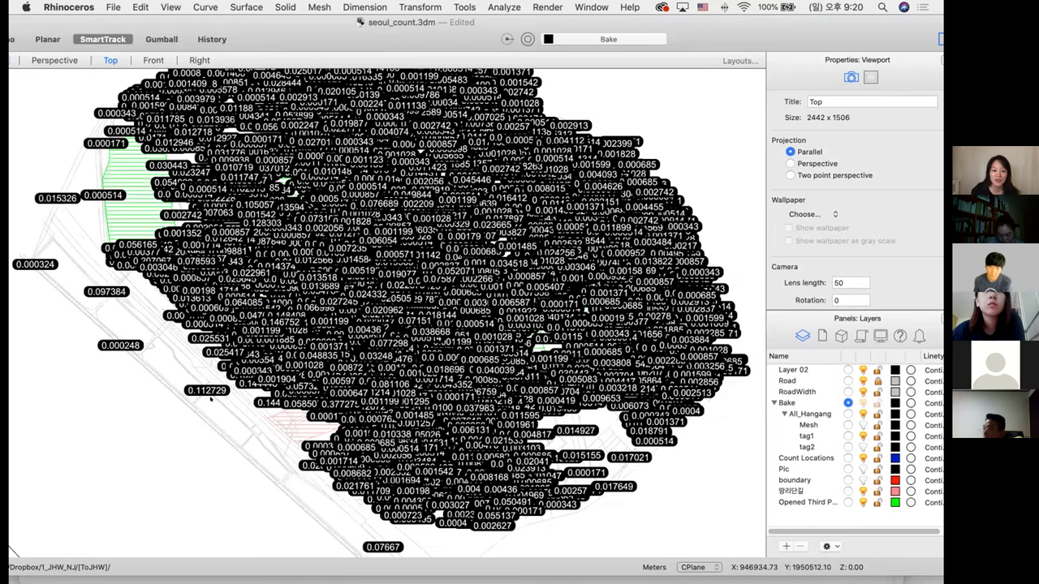
pyautogui.scroll(2, 213, 393)
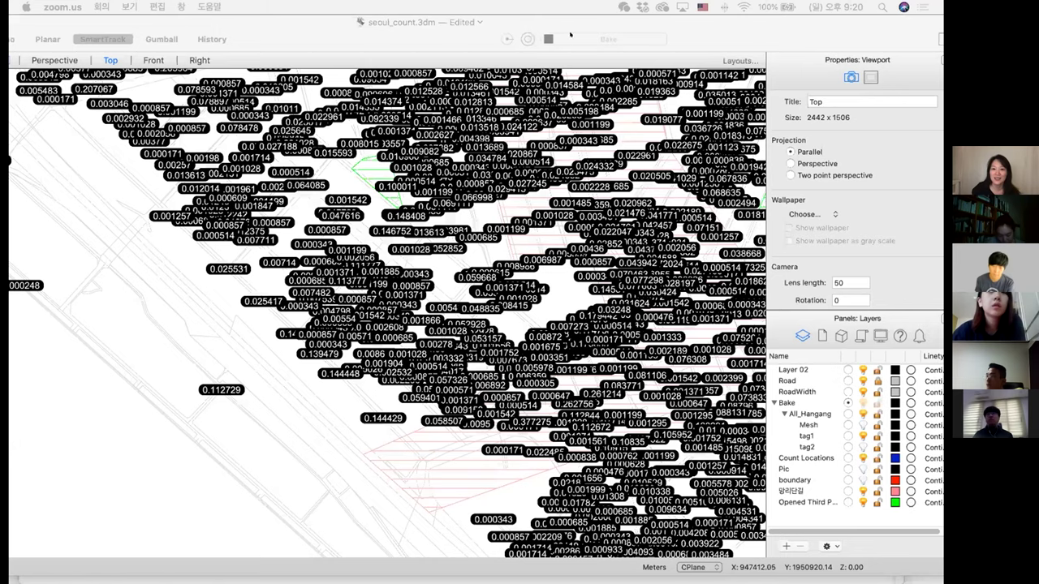
pyautogui.moveTo(217, 358); pyautogui.dragTo(213, 375)
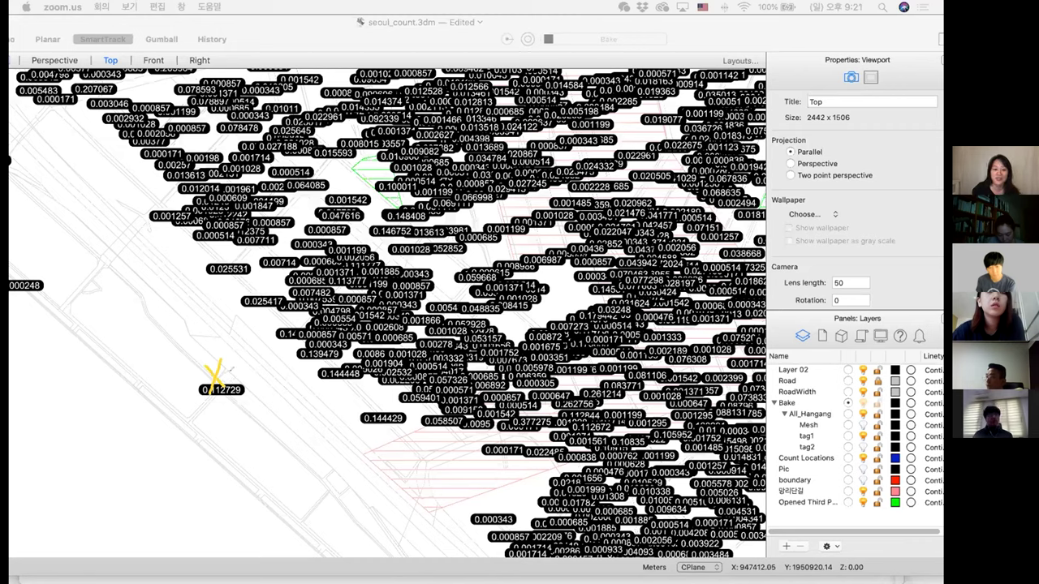
pyautogui.moveTo(251, 390); pyautogui.dragTo(233, 361)
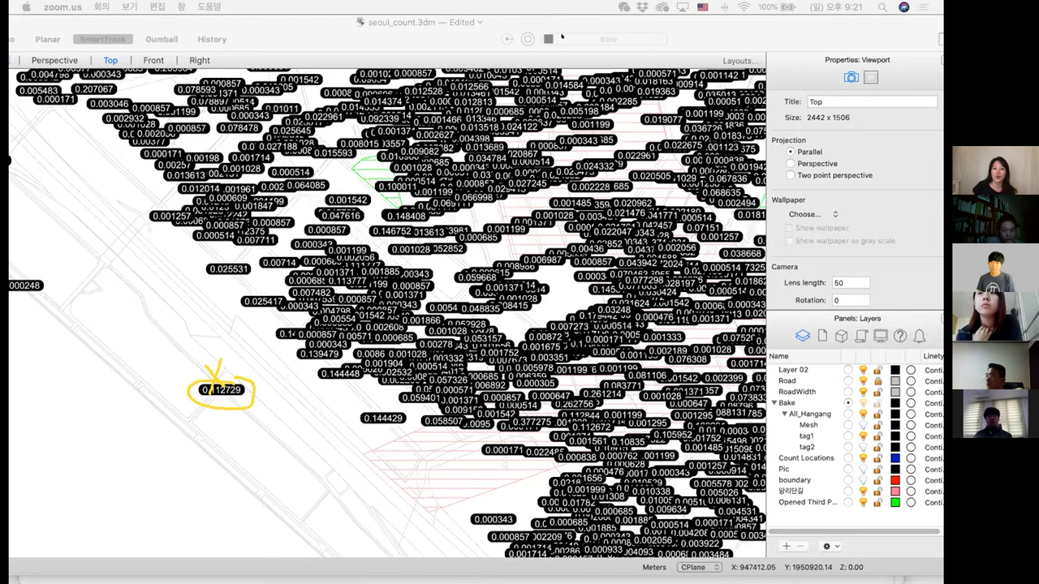
pyautogui.click(631, 105)
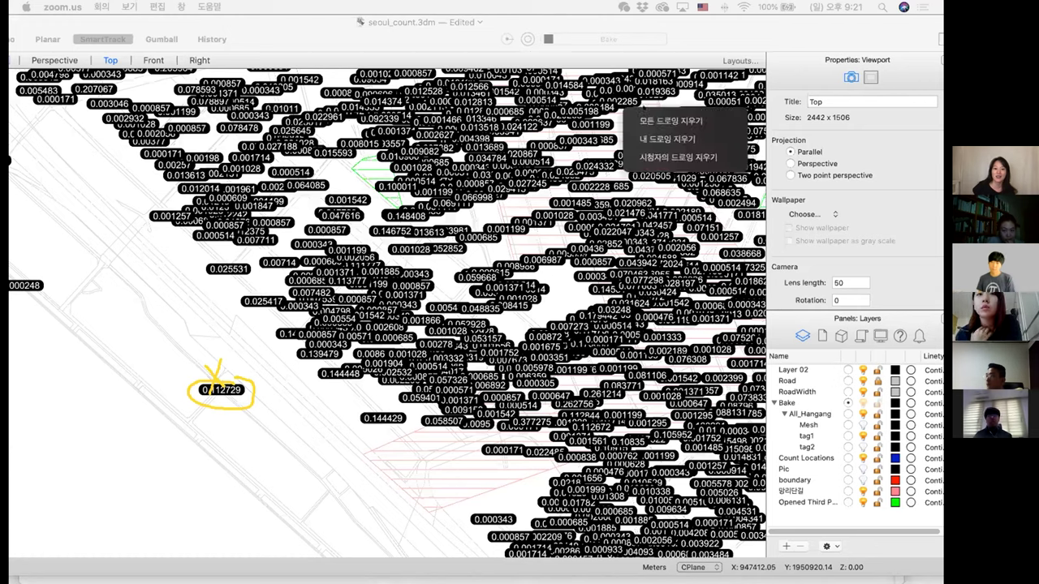
pyautogui.click(671, 120)
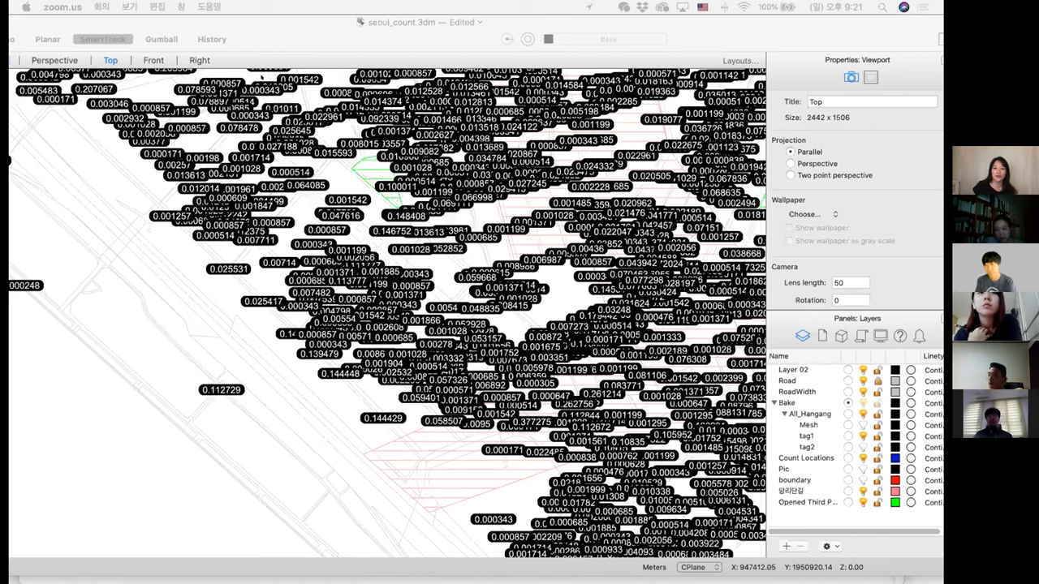
# Zoom further into the crowded labels, pick the overlapping hatch, then deselect it and return to Chrome
pyautogui.press('super+Tab')
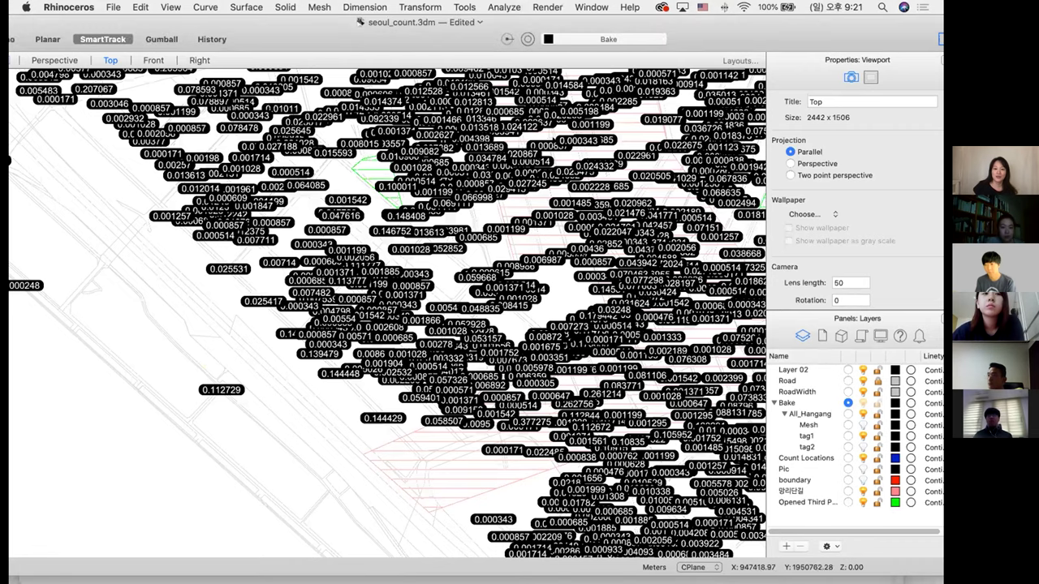
pyautogui.scroll(1, 479, 278)
pyautogui.scroll(2, 479, 279)
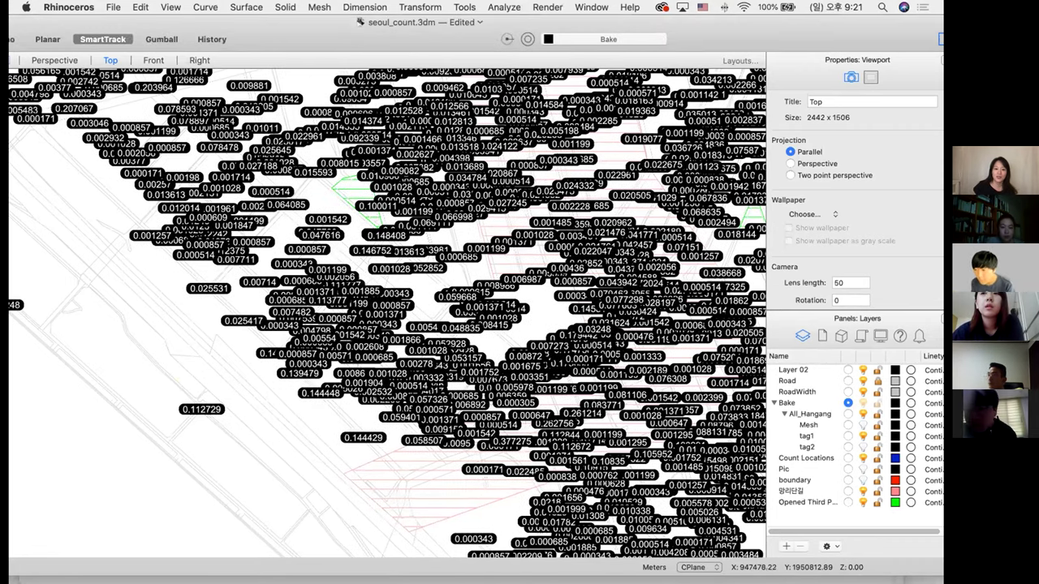
pyautogui.scroll(3, 459, 265)
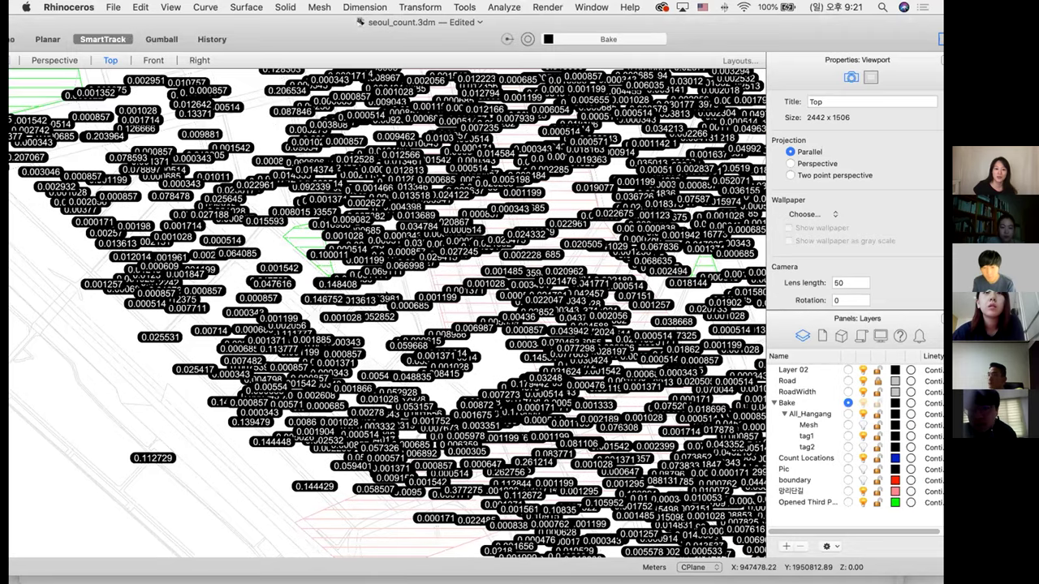
pyautogui.scroll(4, 388, 313)
pyautogui.scroll(5, 438, 283)
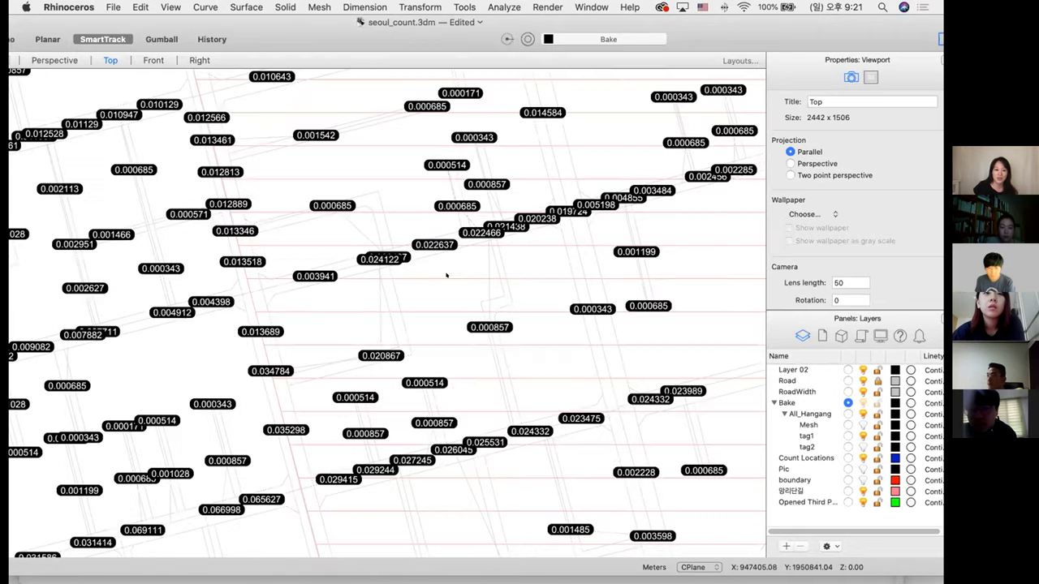
pyautogui.scroll(2, 439, 282)
pyautogui.click(438, 282)
pyautogui.press('Down')
pyautogui.press('Down')
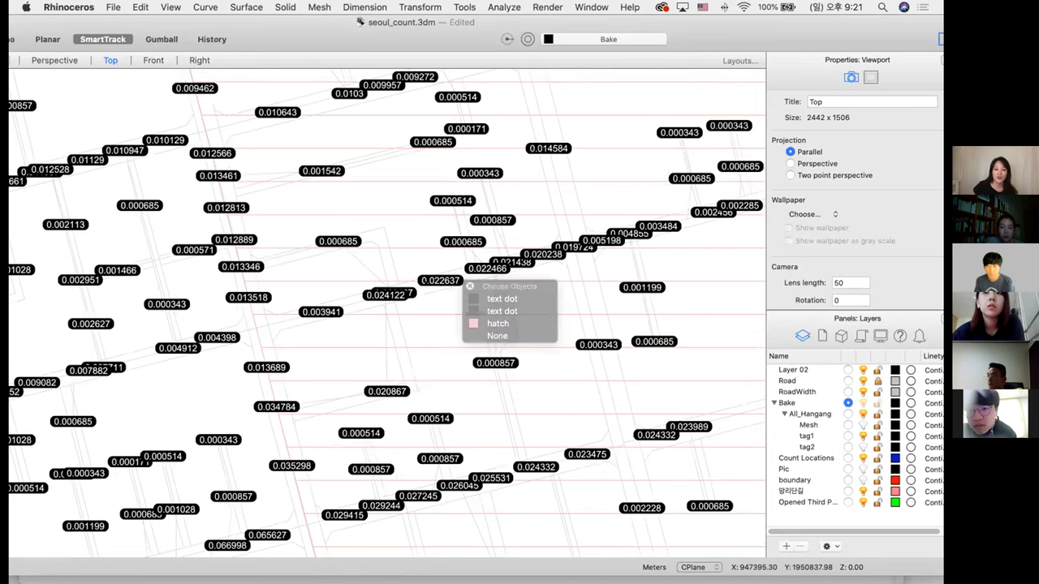
pyautogui.press('Return')
pyautogui.press('Escape')
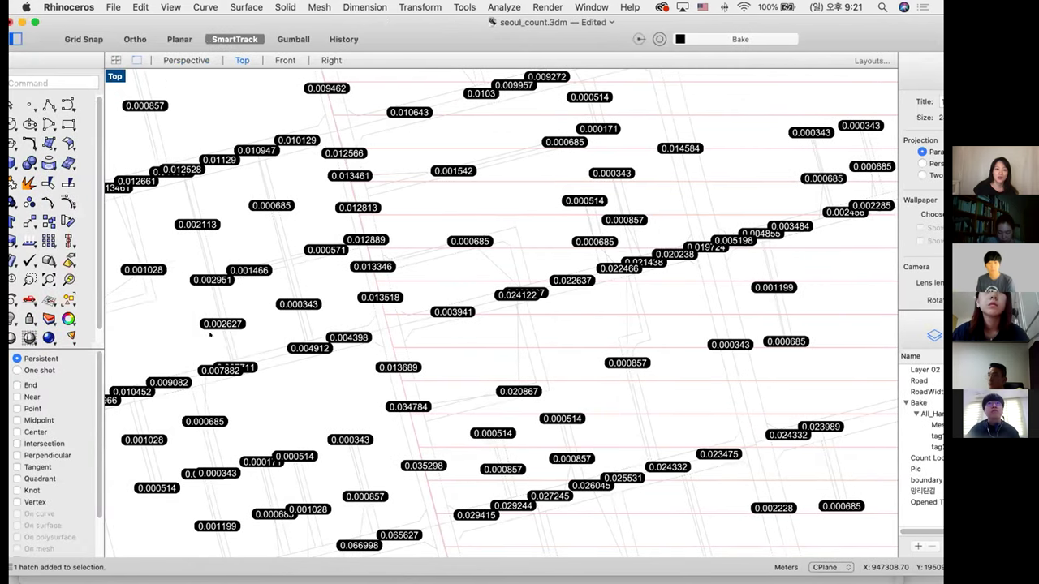
pyautogui.press('super+Tab')
# Enter 0.22637 in cell A61 under Top 10%, then bring the Rhino window forward
pyautogui.hotkey('ctrl', 'Tab')
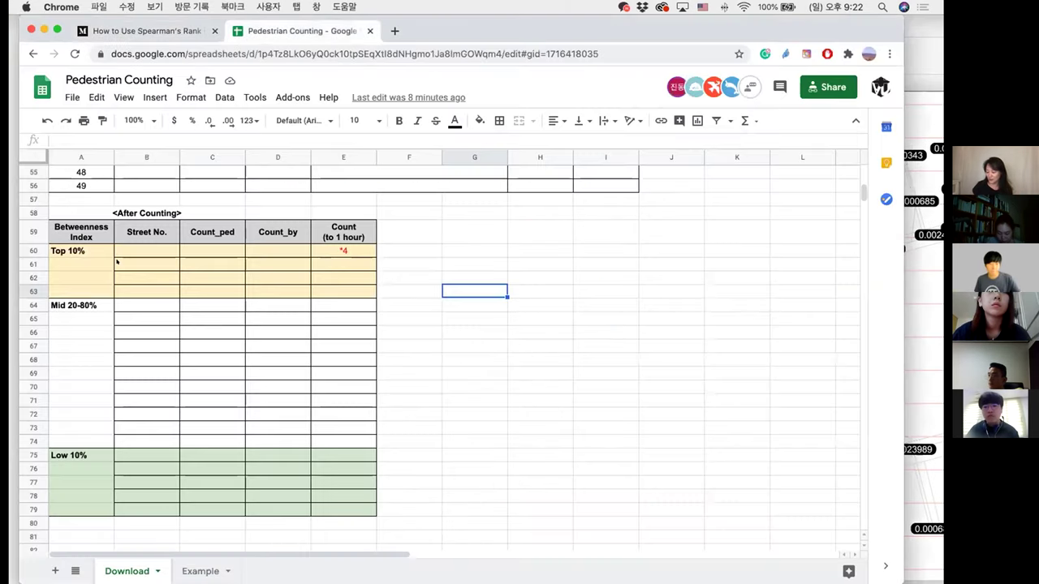
pyautogui.click(110, 264)
pyautogui.write('0.')
pyautogui.write('1')
pyautogui.press('BackSpace')
pyautogui.press('BackSpace')
pyautogui.write('22637')
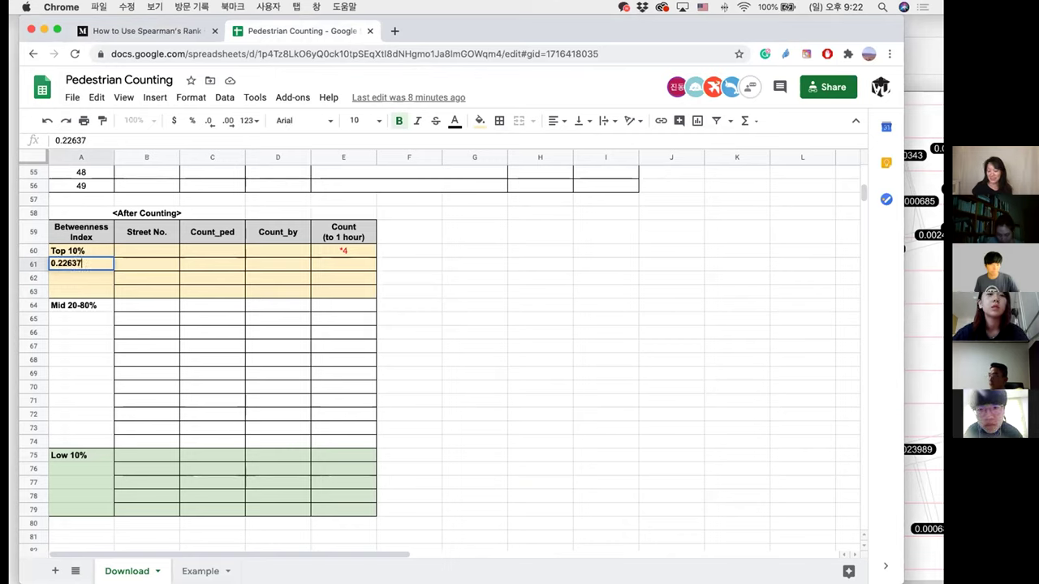
pyautogui.press('Return')
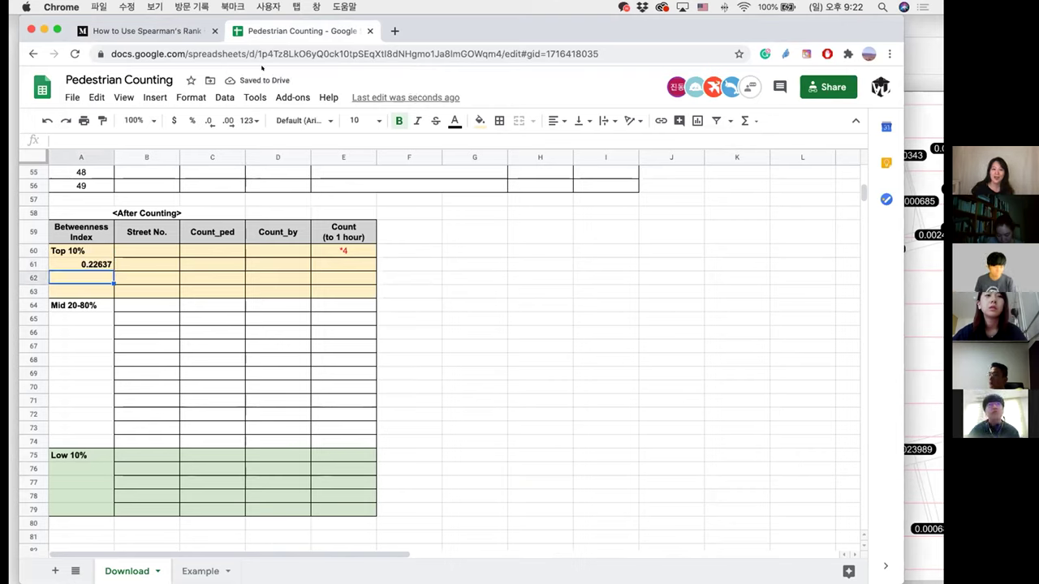
pyautogui.click(904, 33)
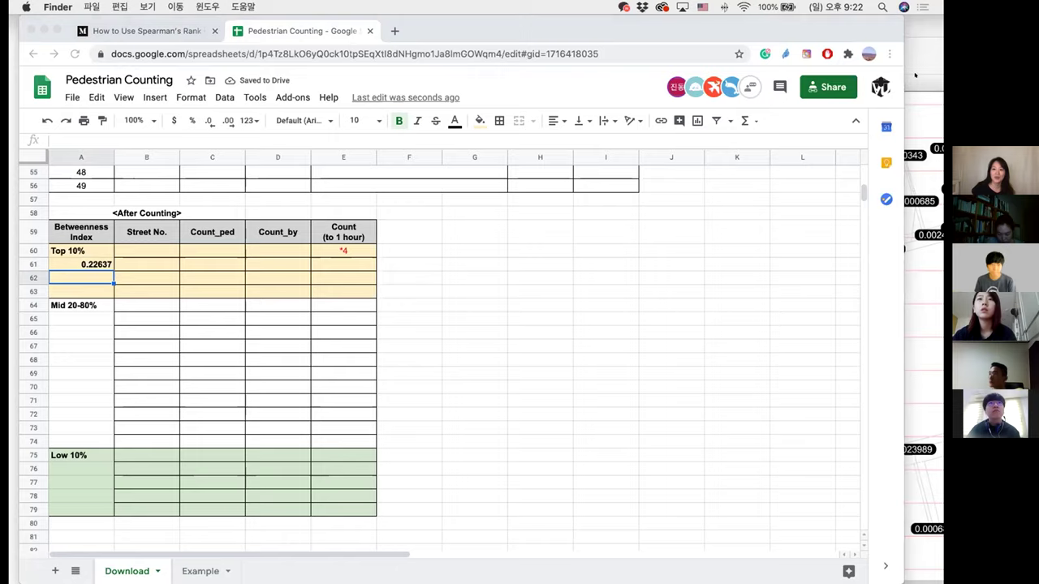
pyautogui.click(915, 74)
# Move and narrow the Rhino window beside the spreadsheet and toggle the tag1 layer's text dots off and on
pyautogui.moveTo(313, 41); pyautogui.dragTo(262, 23)
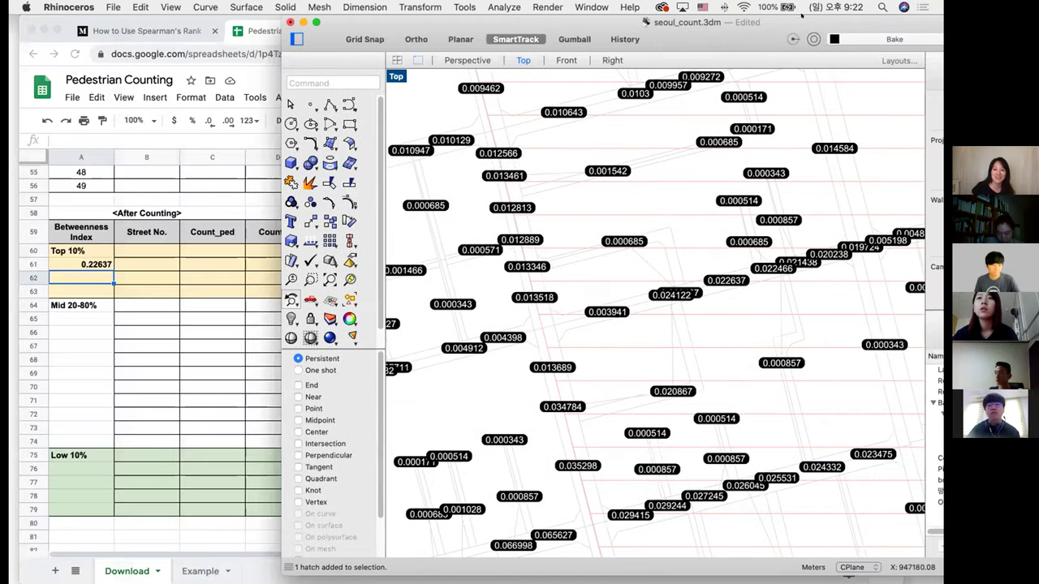
pyautogui.moveTo(33, 304)
pyautogui.mouseDown()
pyautogui.moveTo(378, 300)
pyautogui.moveTo(323, 301)
pyautogui.mouseUp()
pyautogui.moveTo(549, 22); pyautogui.dragTo(395, 22)
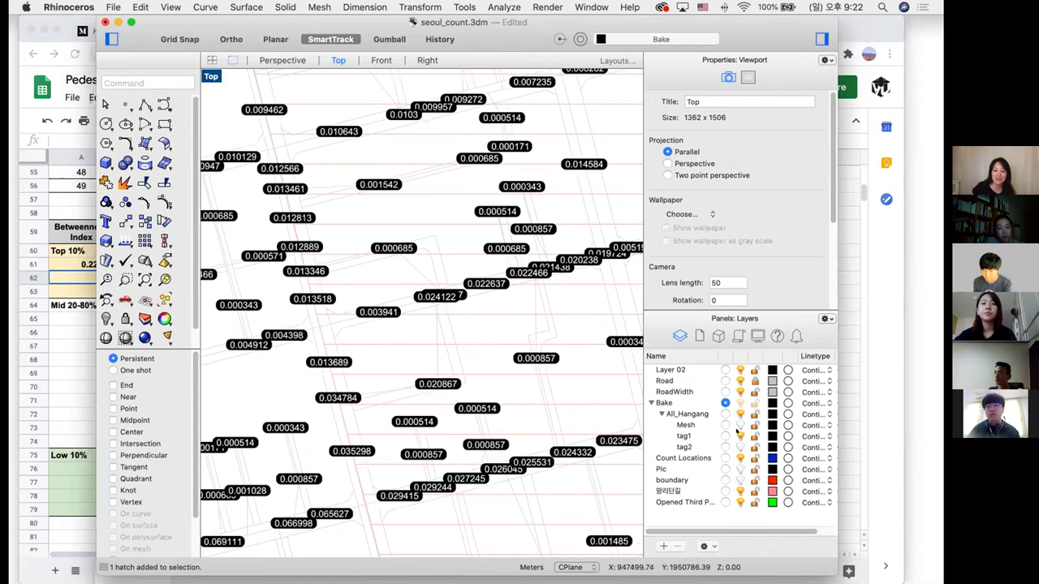
pyautogui.click(738, 436)
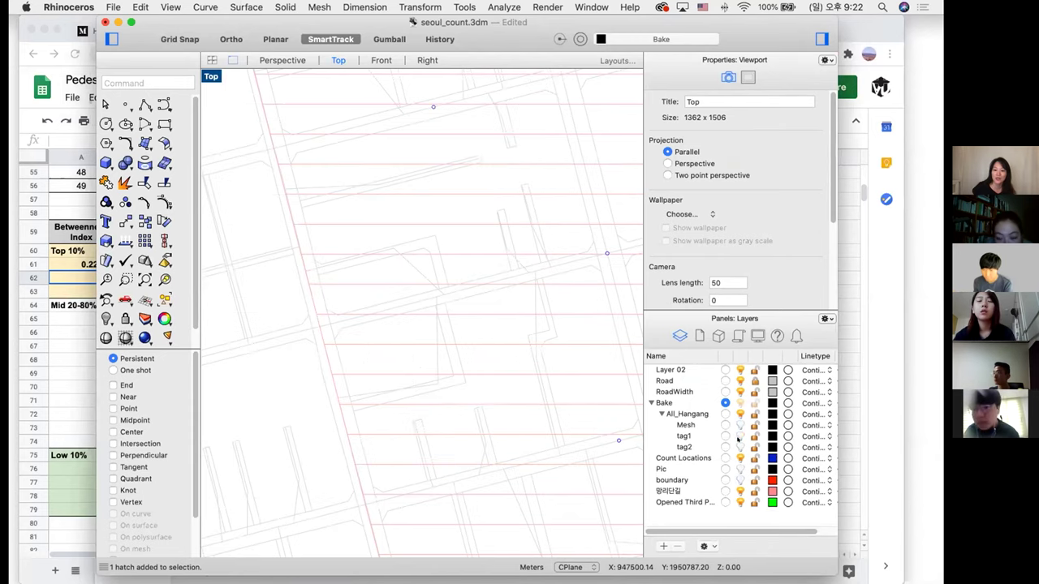
pyautogui.click(739, 436)
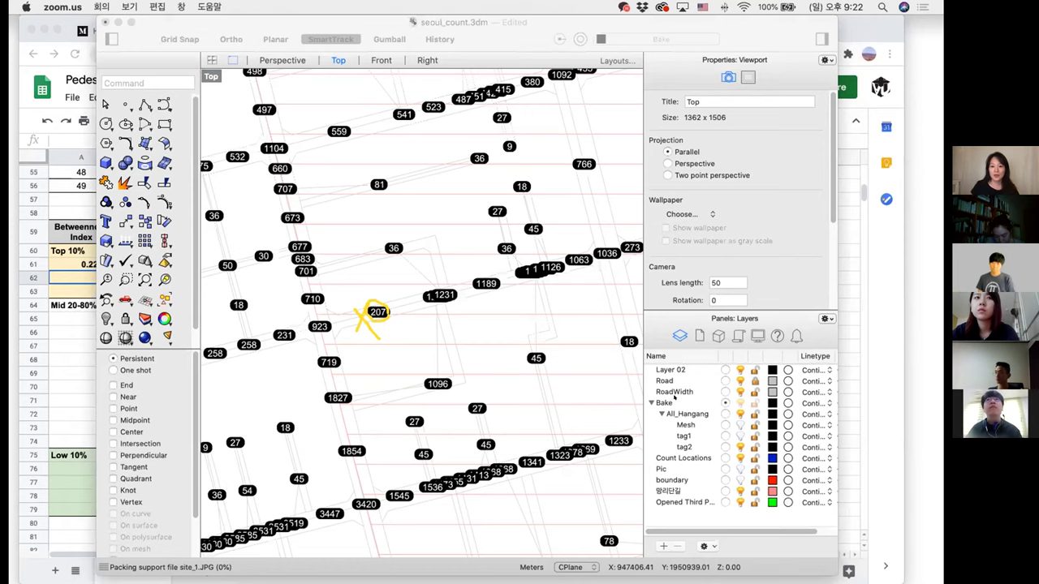
# Try to select the 0.003941 text dot, circle that value on screen, then clear the drawings
pyautogui.click(418, 316)
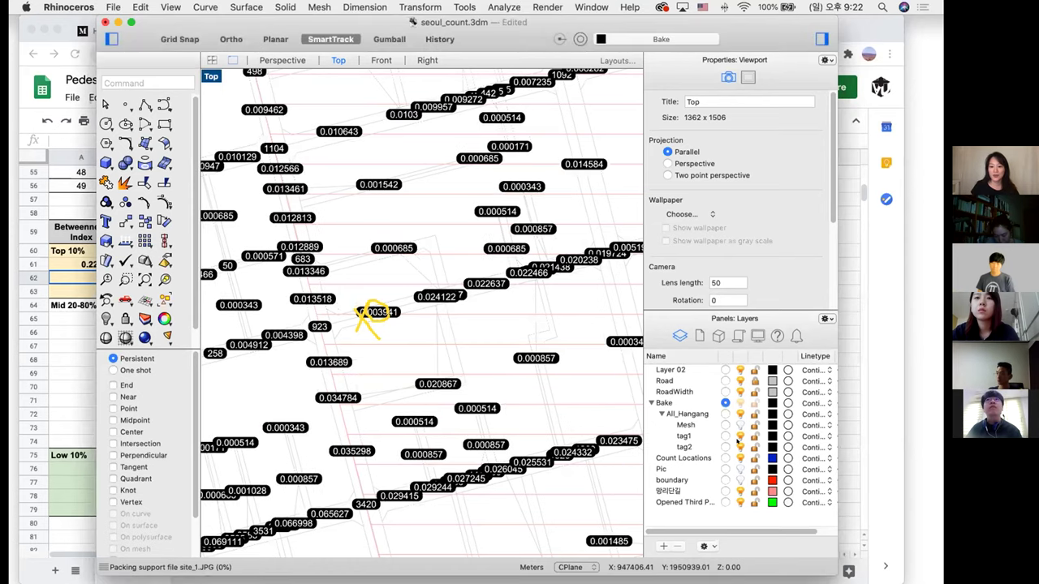
pyautogui.click(372, 317)
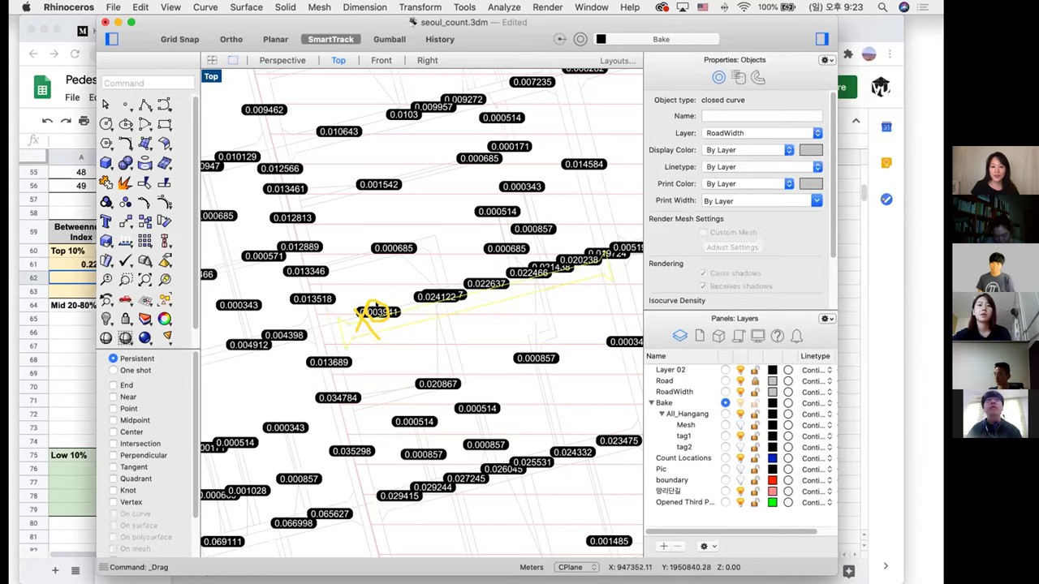
pyautogui.click(394, 312)
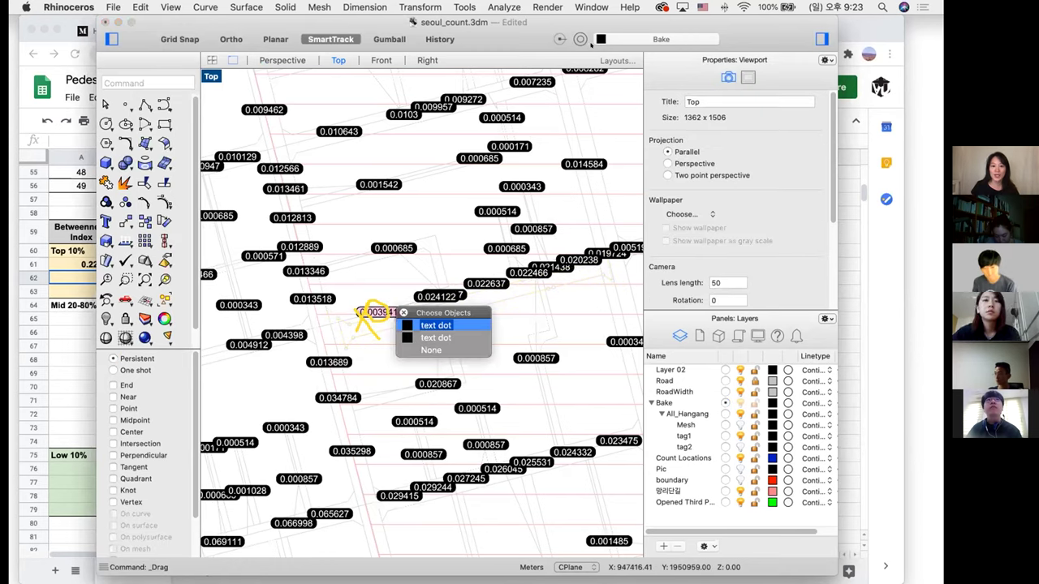
pyautogui.click(654, 85)
pyautogui.rightClick(625, 109)
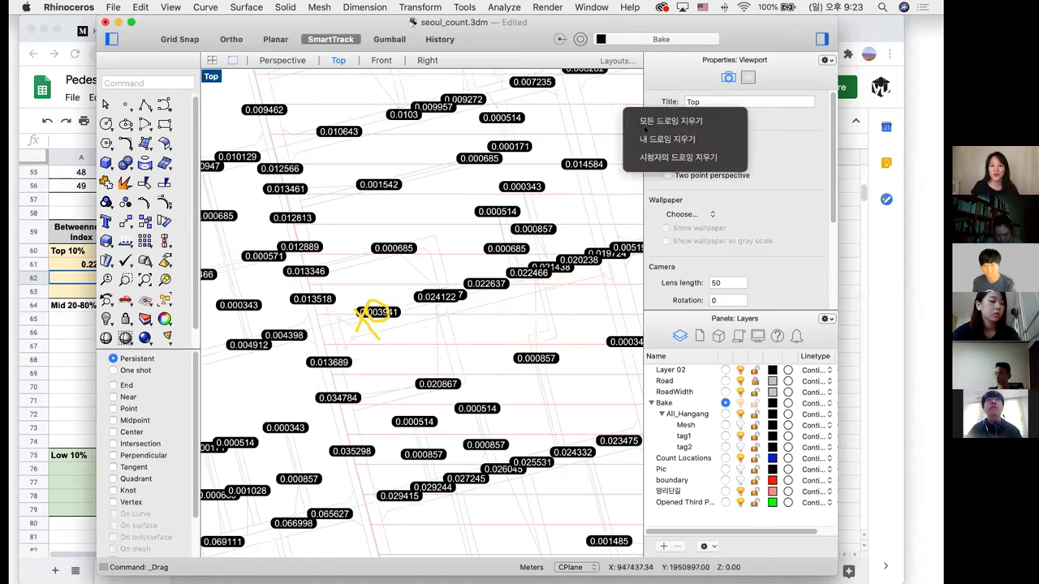
pyautogui.click(662, 119)
pyautogui.moveTo(389, 326)
pyautogui.mouseDown()
pyautogui.moveTo(357, 301)
pyautogui.moveTo(410, 317)
pyautogui.mouseUp()
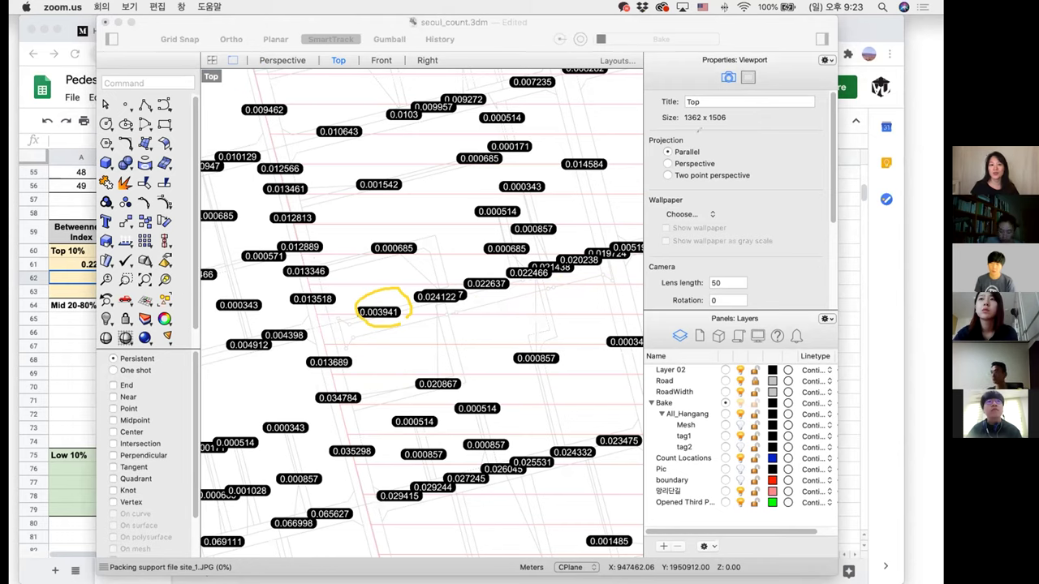
pyautogui.click(644, 88)
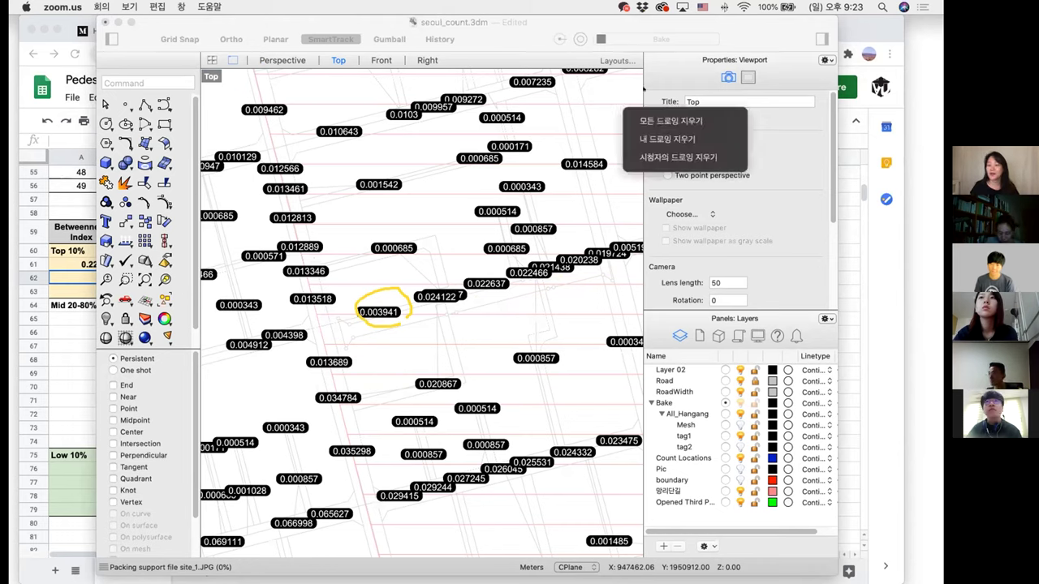
pyautogui.click(654, 120)
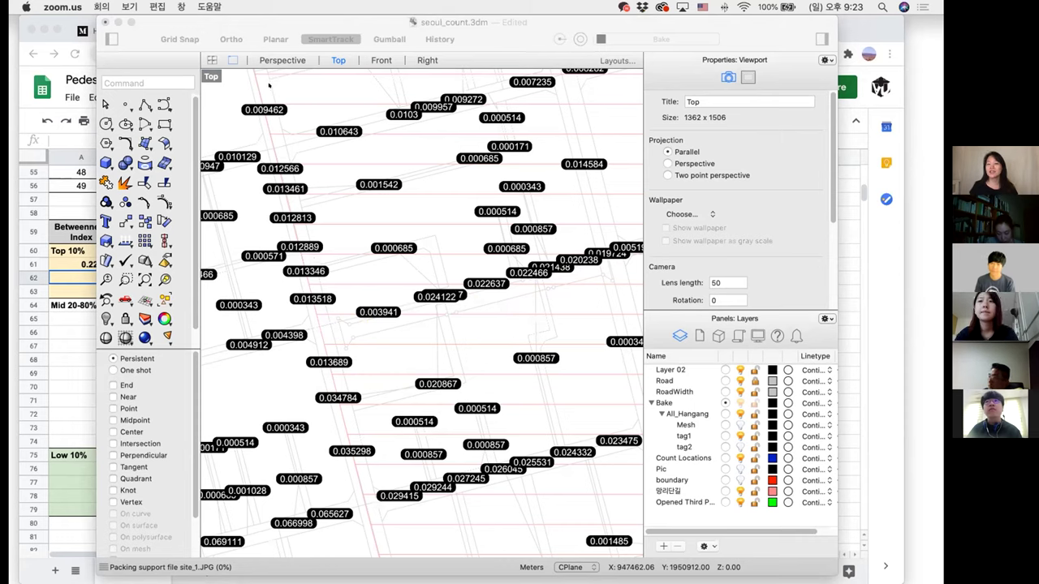
# Try picking the 0.003941 dot again, deselect the road outline, and minimize Rhino
pyautogui.click(272, 284)
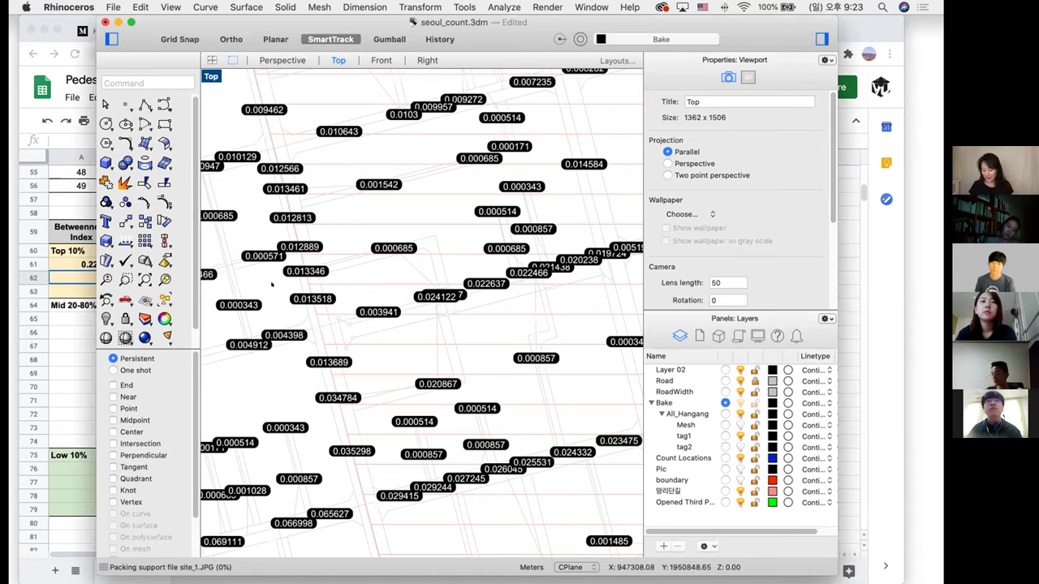
pyautogui.click(261, 285)
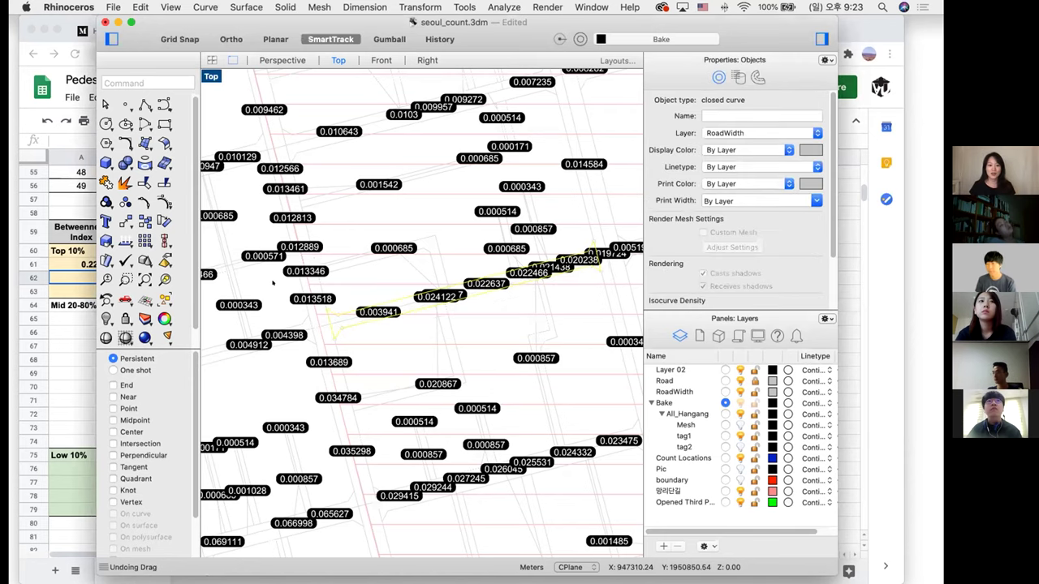
pyautogui.press('Escape')
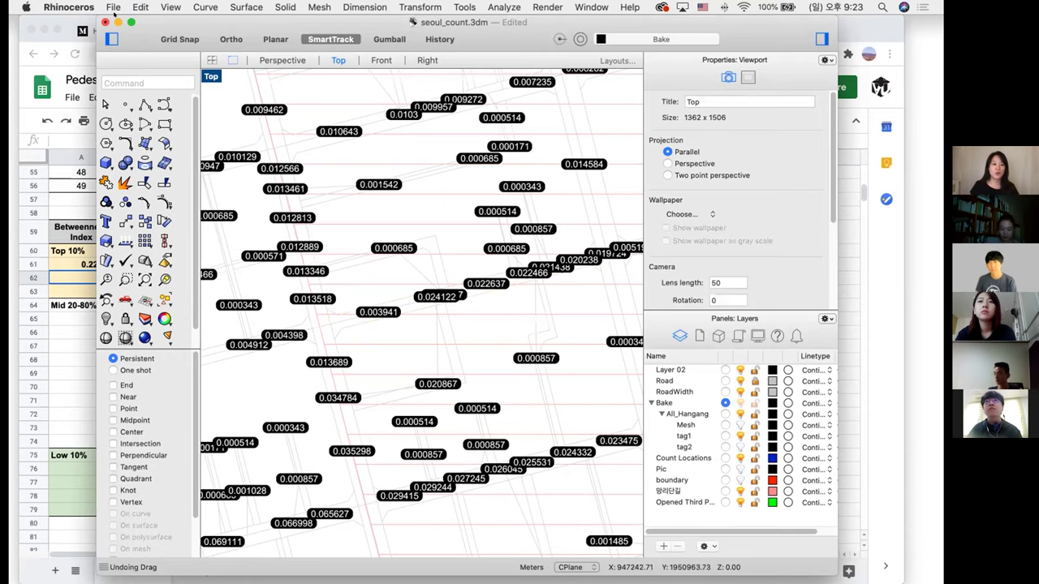
pyautogui.click(118, 22)
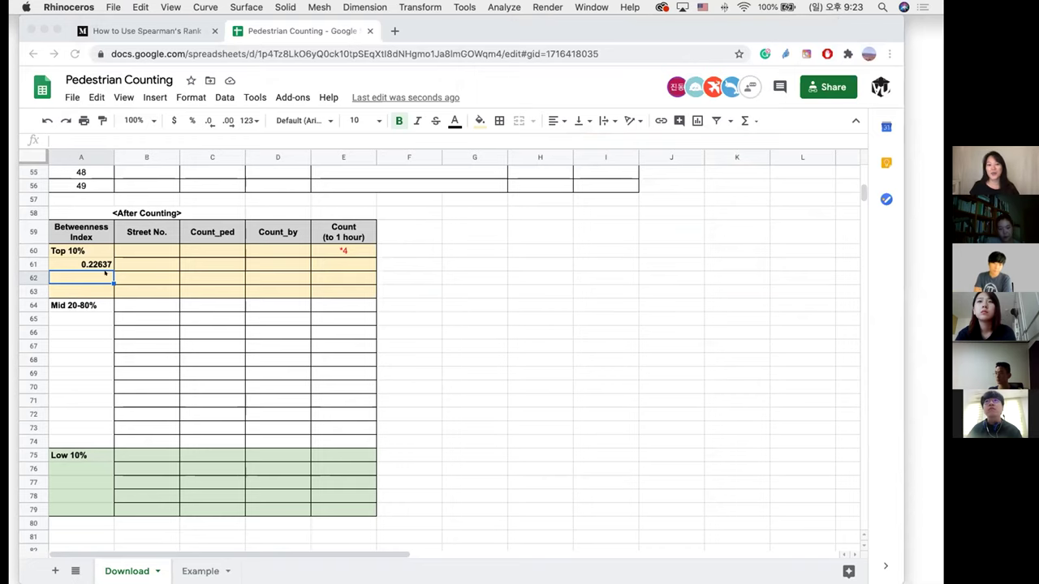
pyautogui.click(85, 231)
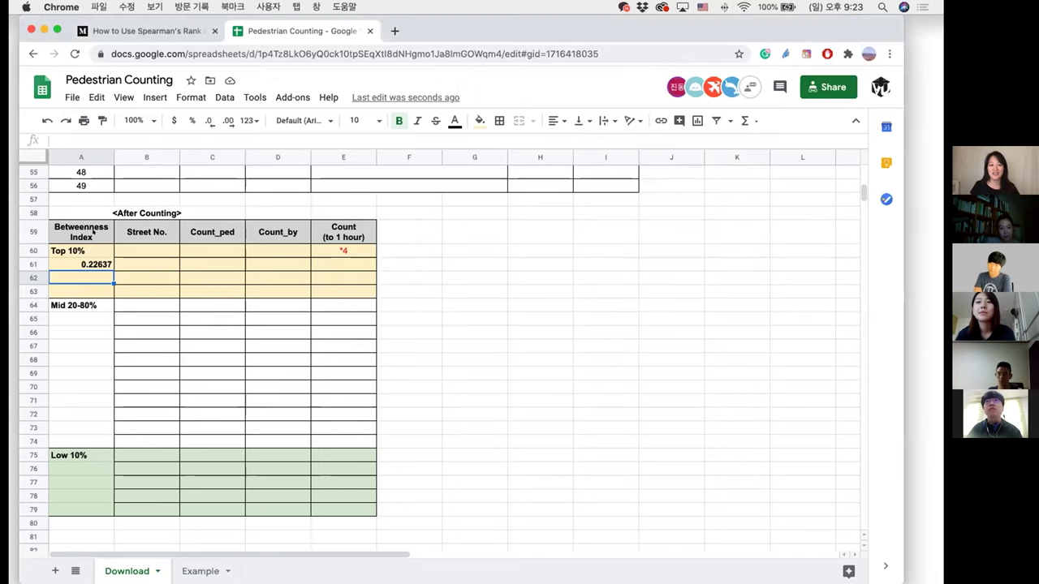
pyautogui.click(85, 231)
pyautogui.click(146, 232)
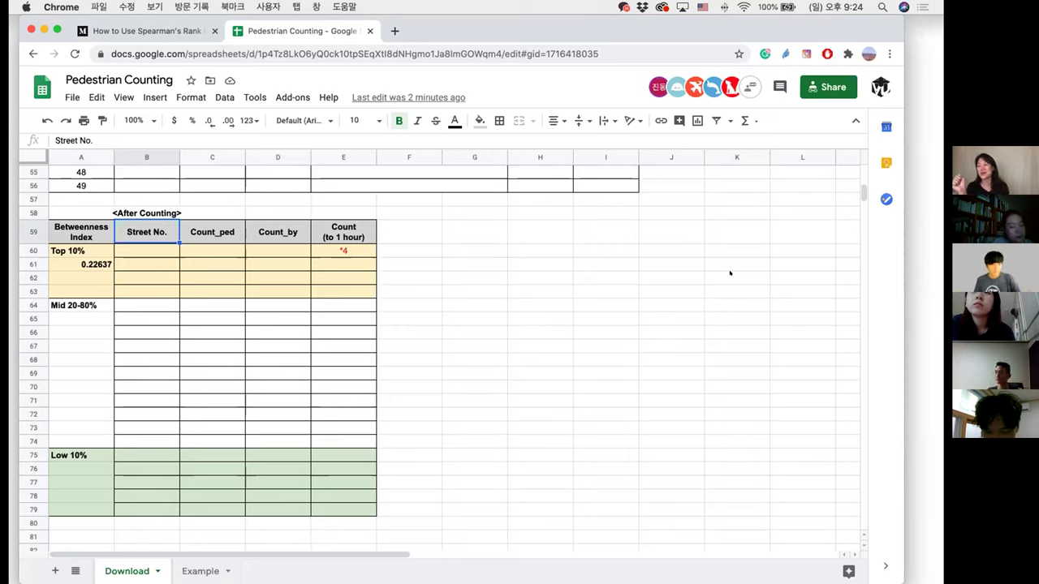
pyautogui.click(613, 310)
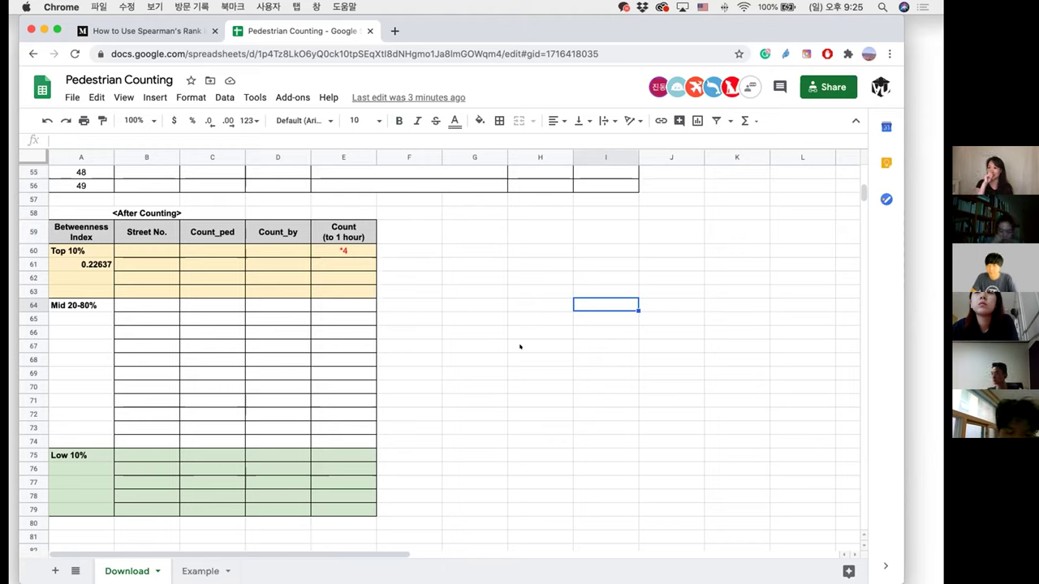
pyautogui.click(543, 280)
pyautogui.click(542, 293)
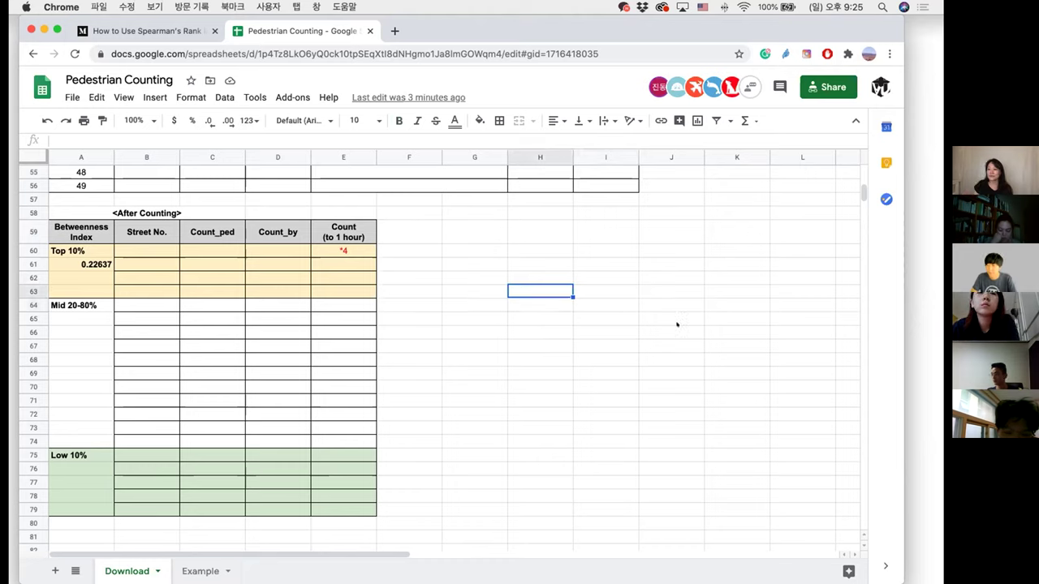